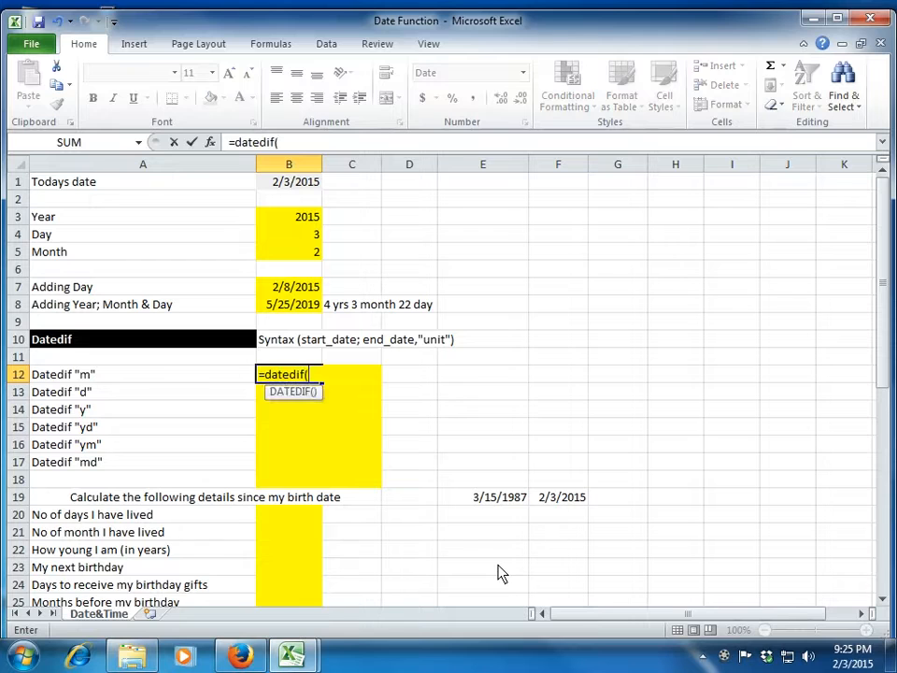
Complete the month-difference formula in B12 as =DATEDIF(B7,B8,"m").
{"action": "key", "text": "Up"}
{"action": "key", "text": "Up"}
{"action": "key", "text": "Up"}
{"action": "key", "text": "Up"}
{"action": "key", "text": "Up"}
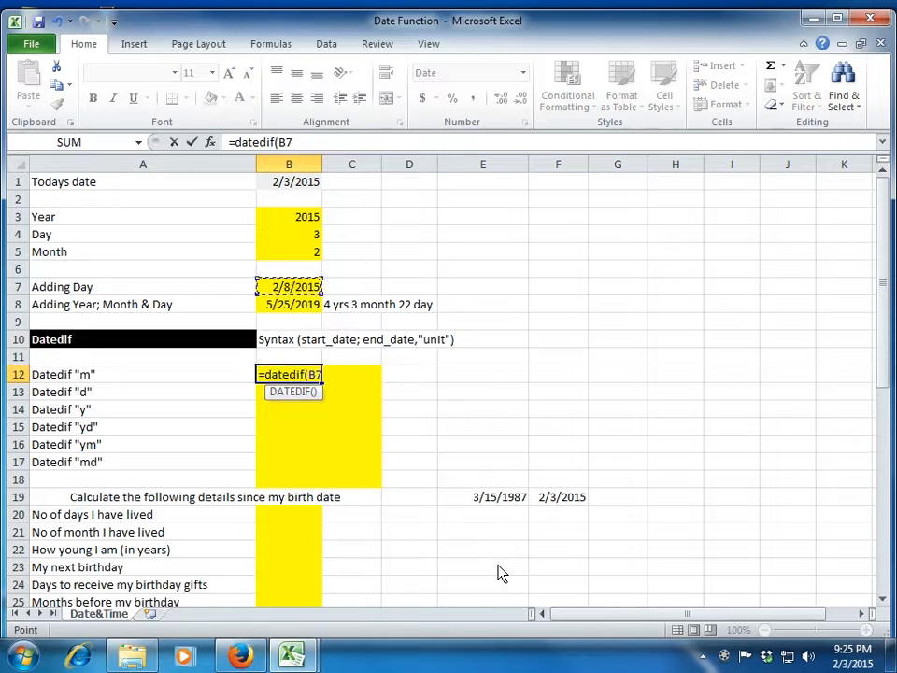
{"action": "type", "text": ","}
{"action": "key", "text": "Up"}
{"action": "key", "text": "Up"}
{"action": "key", "text": "Up"}
{"action": "key", "text": "Up"}
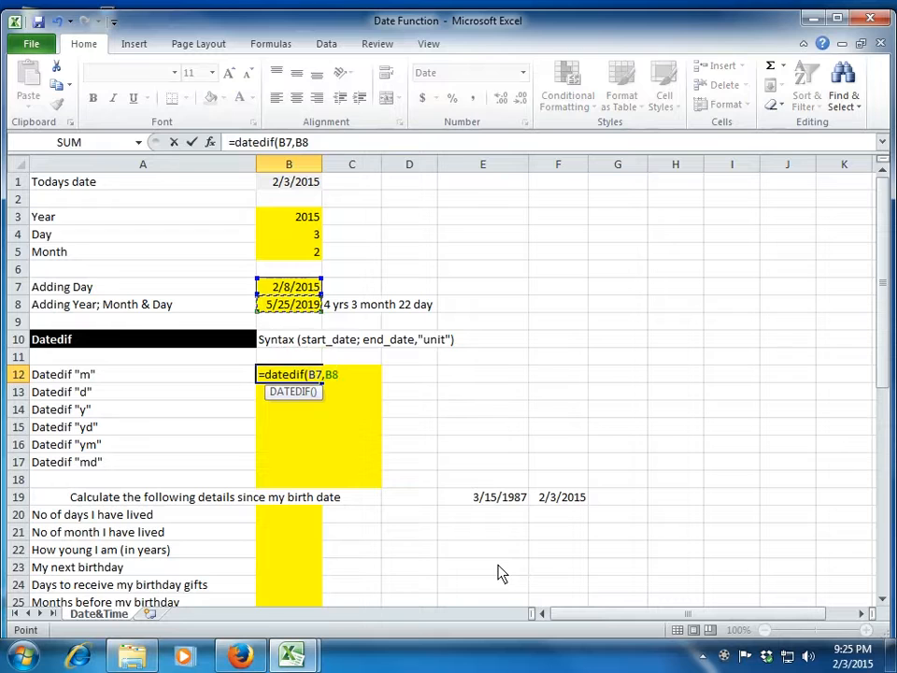
{"action": "type", "text": ",\"m\")"}
{"action": "key", "text": "Return"}
{"action": "key", "text": "Up"}
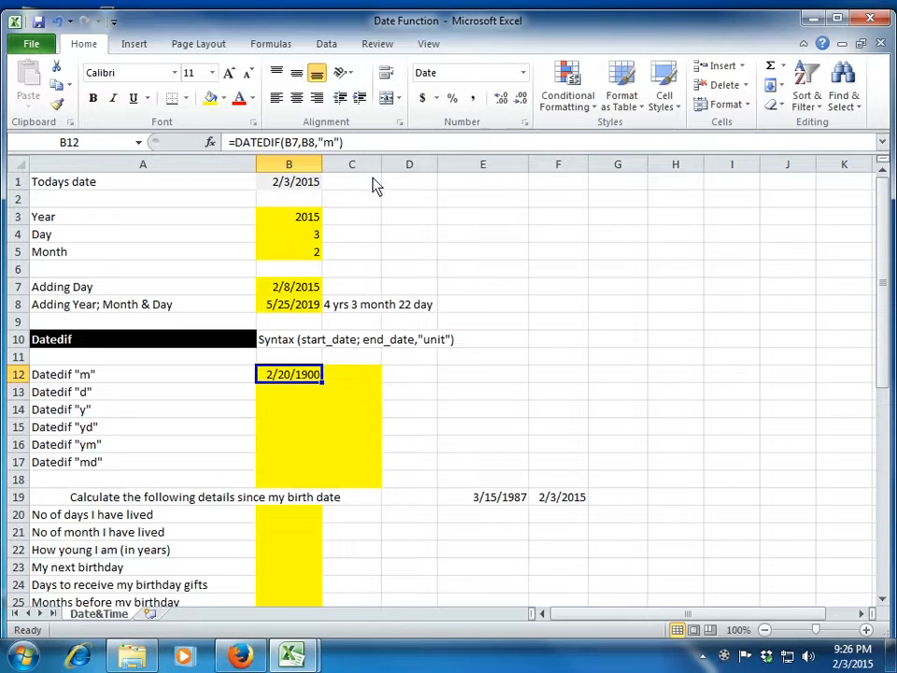
Change the number format of B12 to General and check the result against the start date in B7.
{"action": "left_click", "coordinate": [524, 74]}
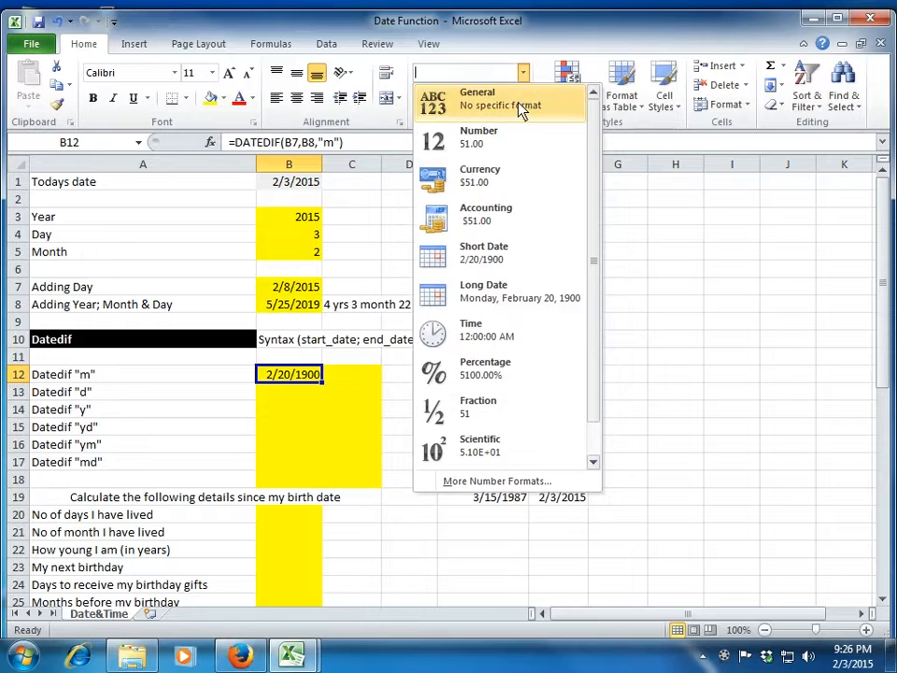
{"action": "left_click", "coordinate": [520, 109]}
{"action": "key", "text": "Down"}
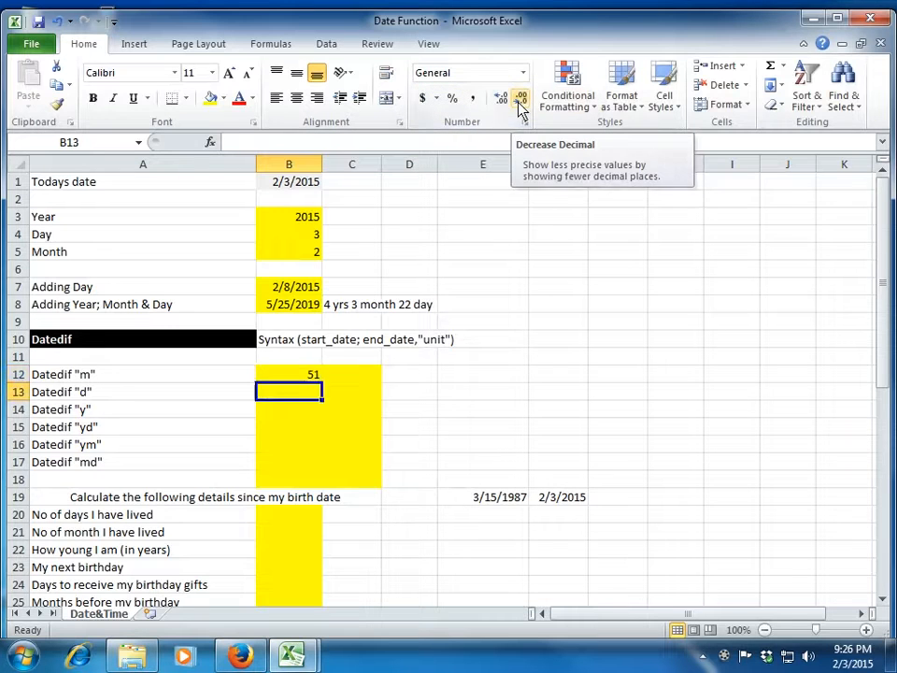
{"action": "key", "text": "Up"}
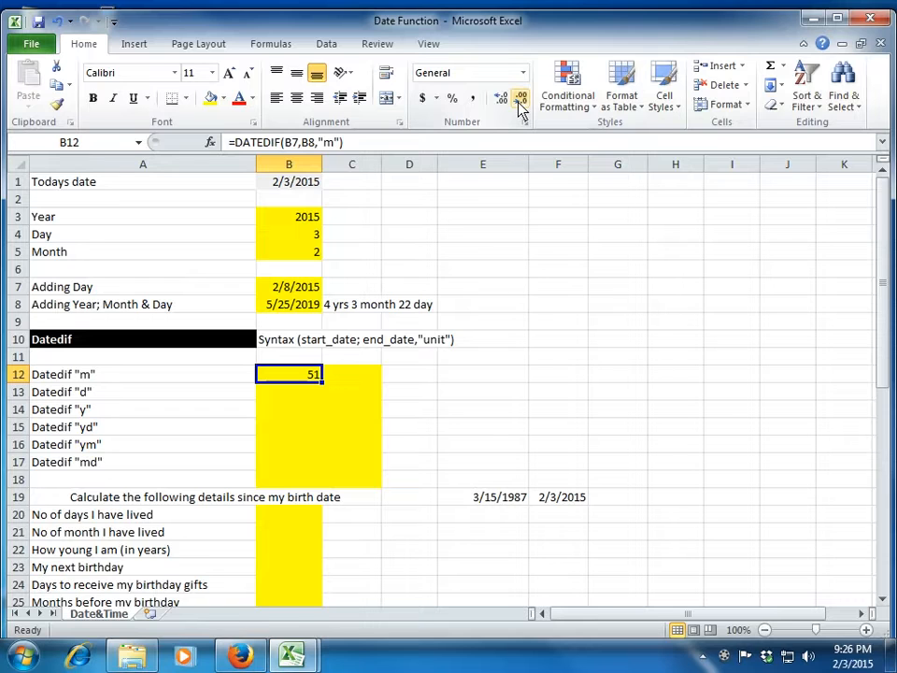
{"action": "left_click", "coordinate": [304, 292]}
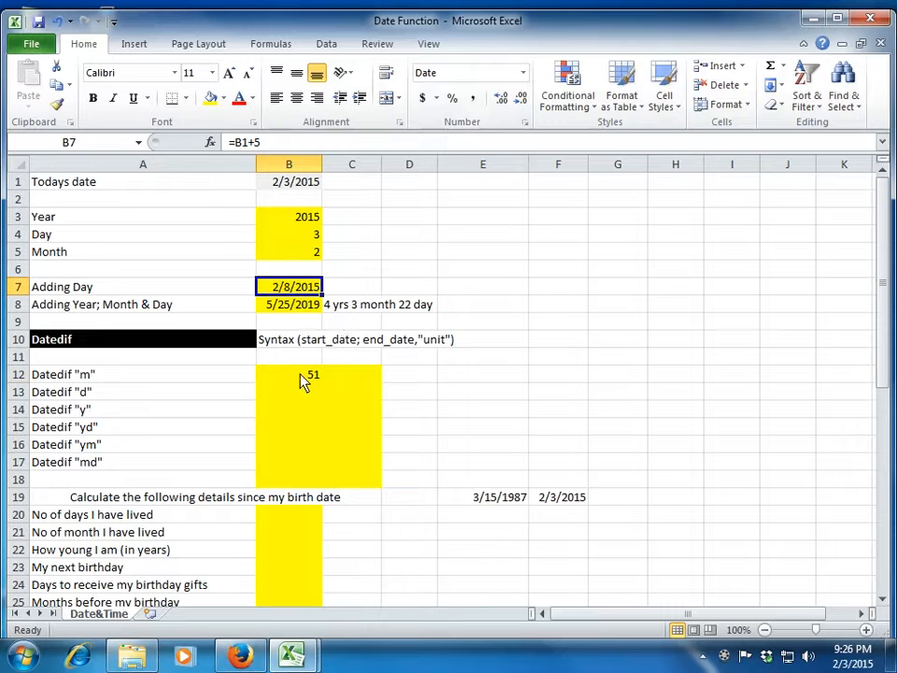
{"action": "left_click", "coordinate": [304, 378]}
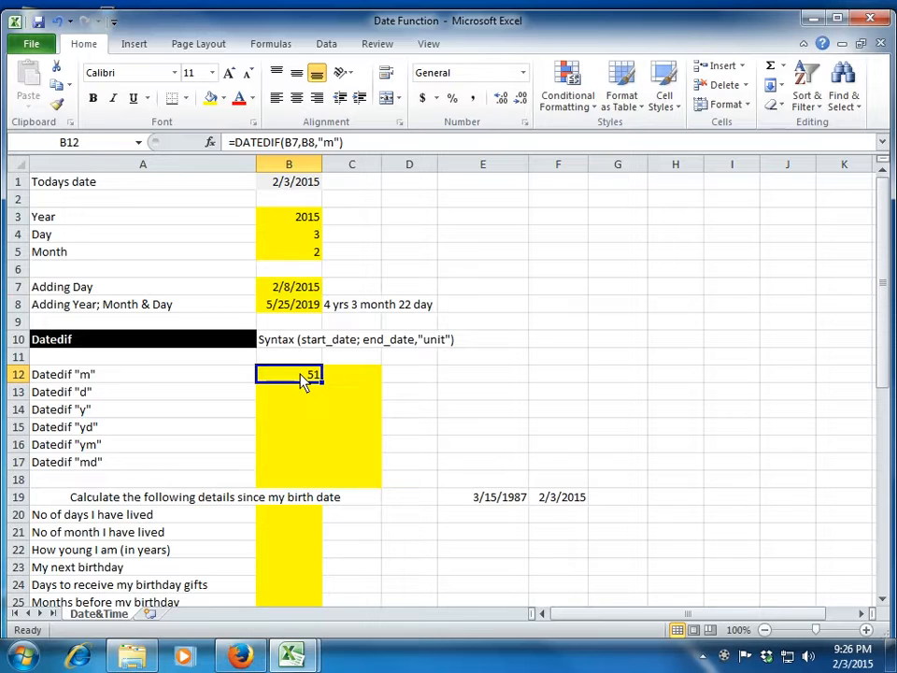
Try calculating the days in B13 by subtracting the date in B7 from B8, and clear the cell.
{"action": "key", "text": "Down"}
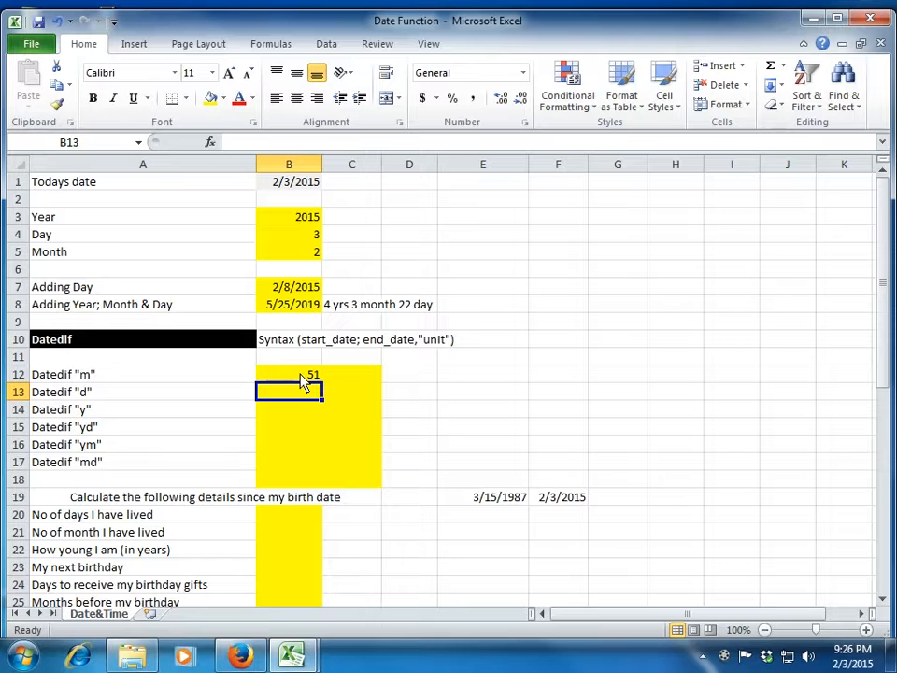
{"action": "type", "text": "="}
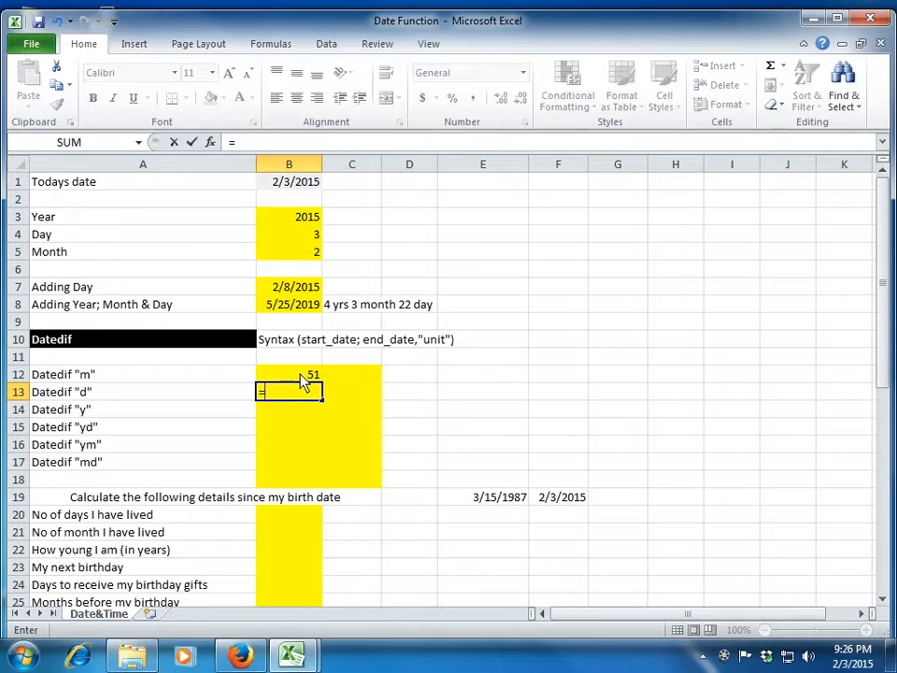
{"action": "key", "text": "Up"}
{"action": "key", "text": "Up"}
{"action": "key", "text": "Up"}
{"action": "key", "text": "Up"}
{"action": "key", "text": "Up"}
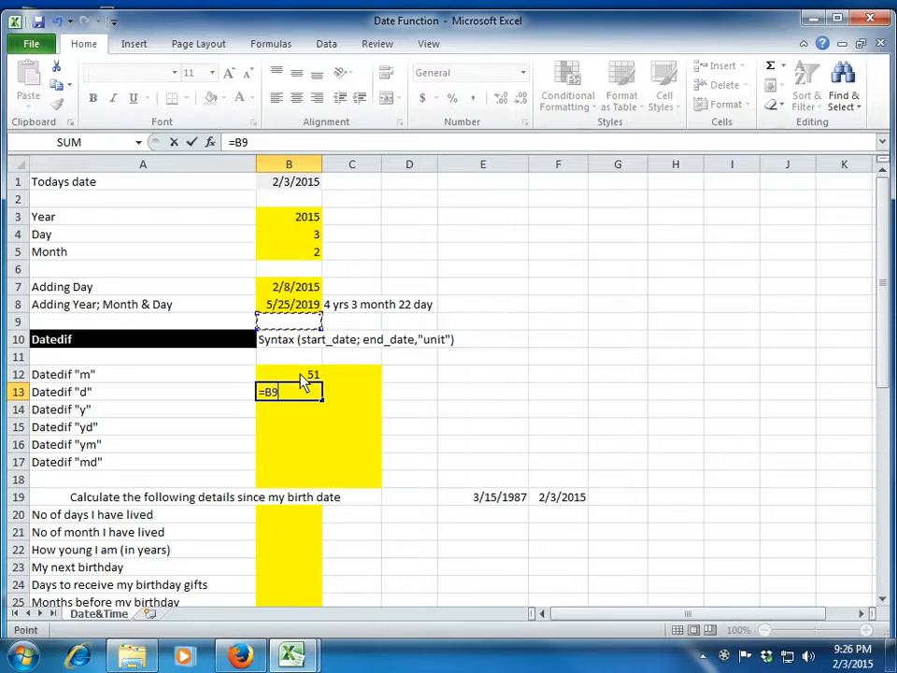
{"action": "type", "text": "-"}
{"action": "key", "text": "Up"}
{"action": "key", "text": "Up"}
{"action": "key", "text": "Up"}
{"action": "key", "text": "Up"}
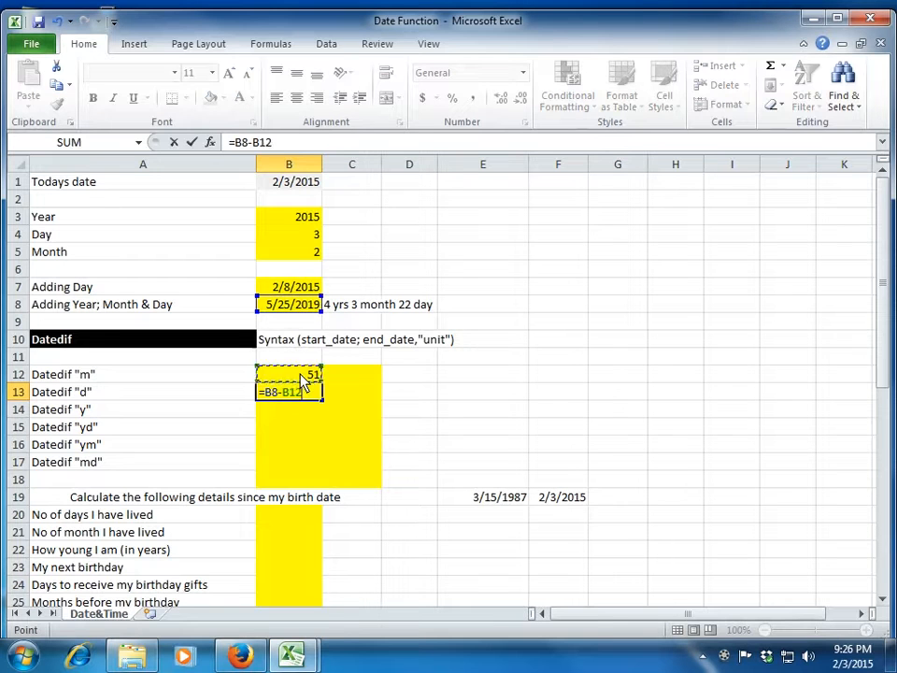
{"action": "key", "text": "Return"}
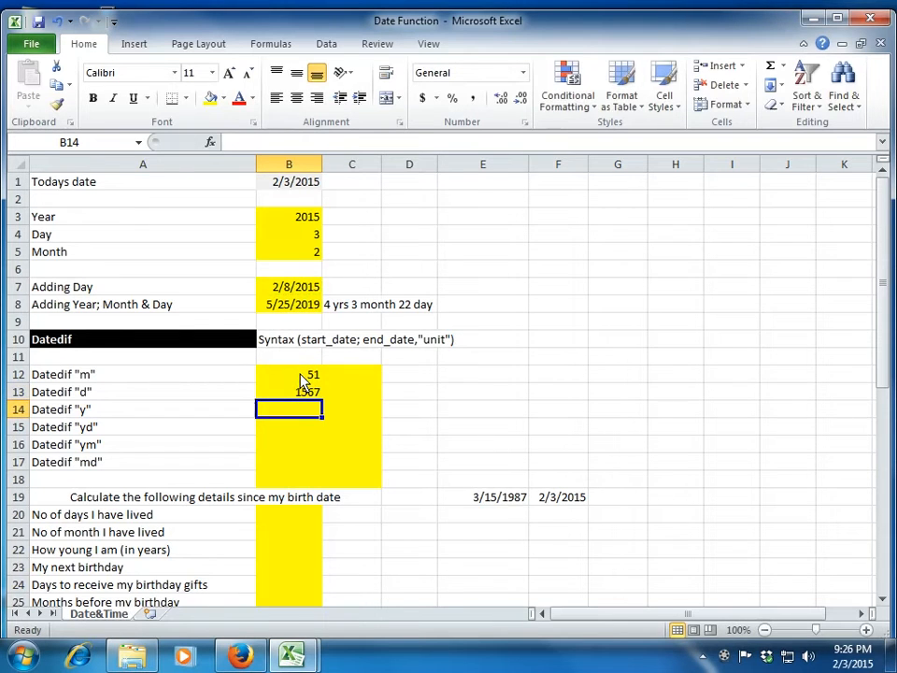
{"action": "key", "text": "Up"}
{"action": "key", "text": "Delete"}
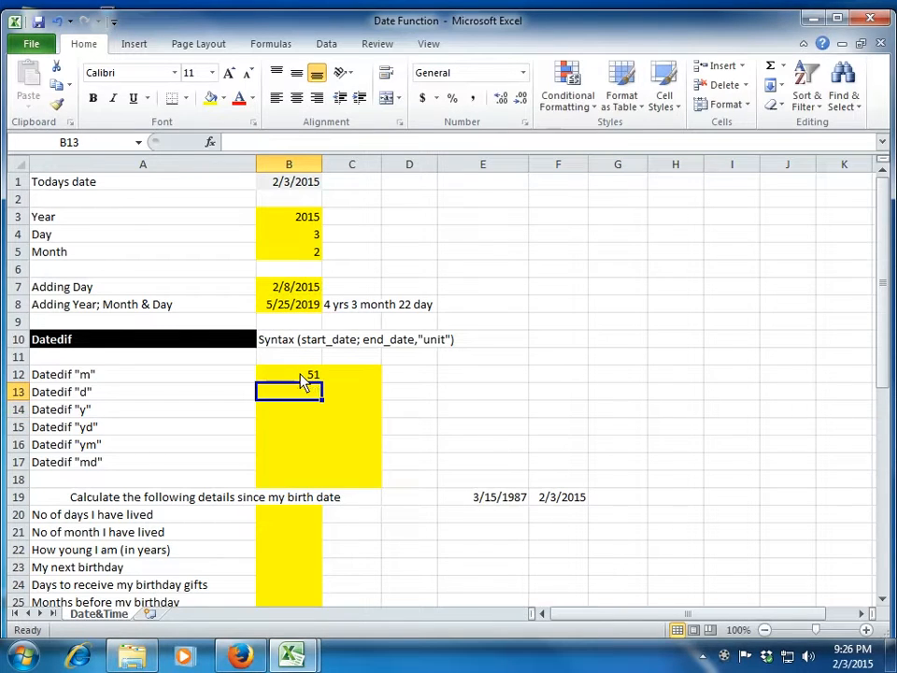
Enter the day-difference formula =DATEDIF(B7,B8,"d") in B13.
{"action": "type", "text": "=date"}
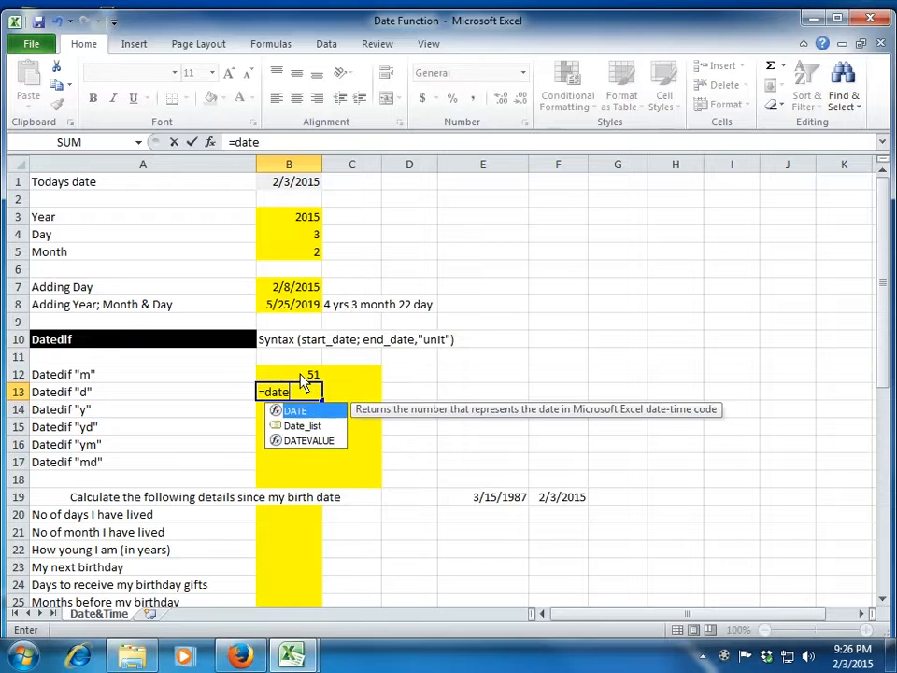
{"action": "type", "text": "dif("}
{"action": "key", "text": "Up"}
{"action": "key", "text": "Up"}
{"action": "key", "text": "Up"}
{"action": "key", "text": "Up"}
{"action": "key", "text": "Up"}
{"action": "key", "text": "Up"}
{"action": "type", "text": ","}
{"action": "key", "text": "Up"}
{"action": "key", "text": "Up"}
{"action": "key", "text": "Up"}
{"action": "key", "text": "Up"}
{"action": "key", "text": "Up"}
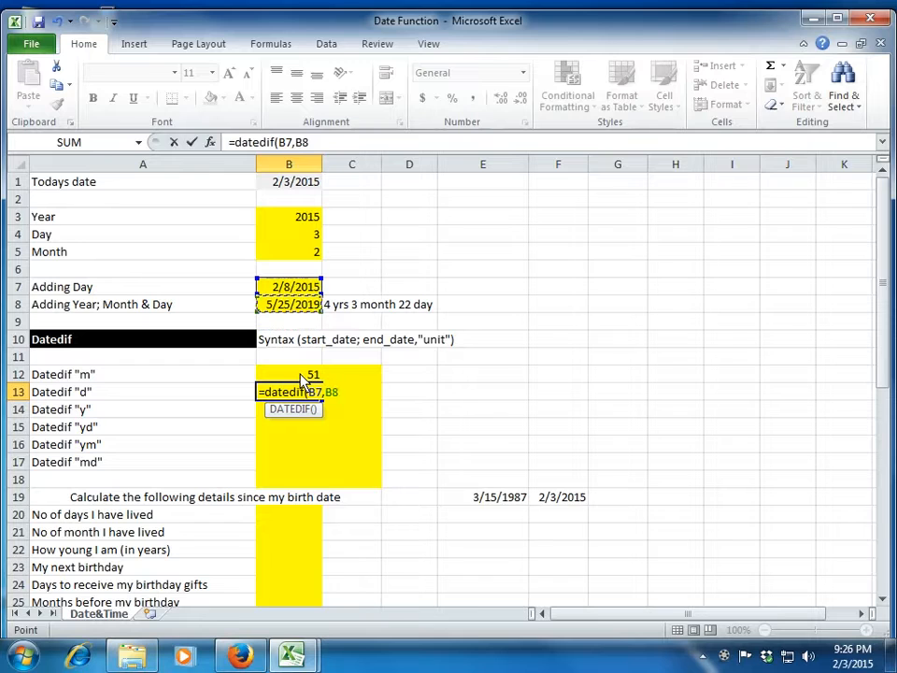
{"action": "type", "text": ",\"d\")"}
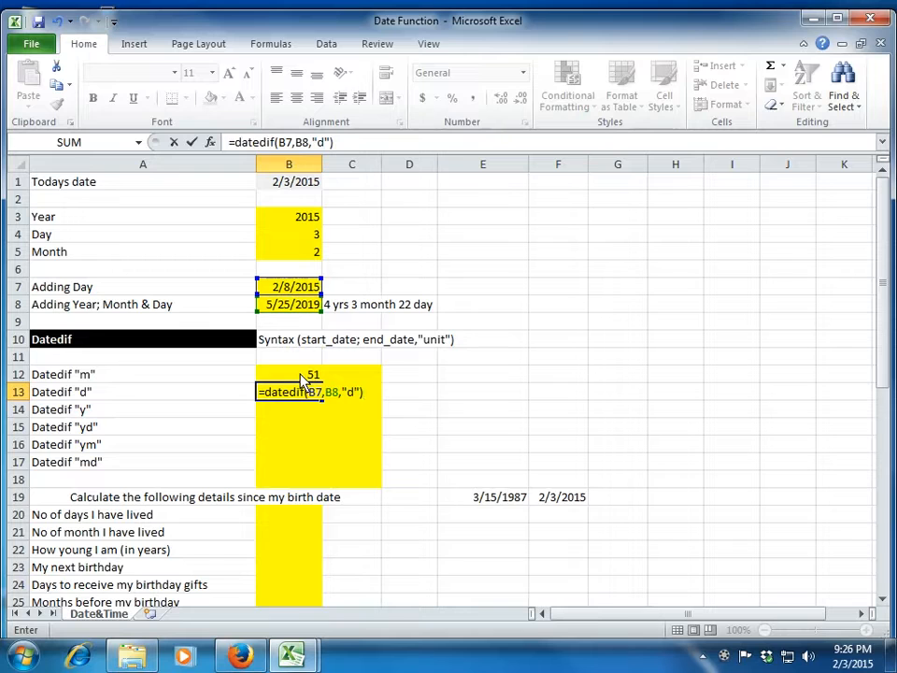
{"action": "key", "text": "Return"}
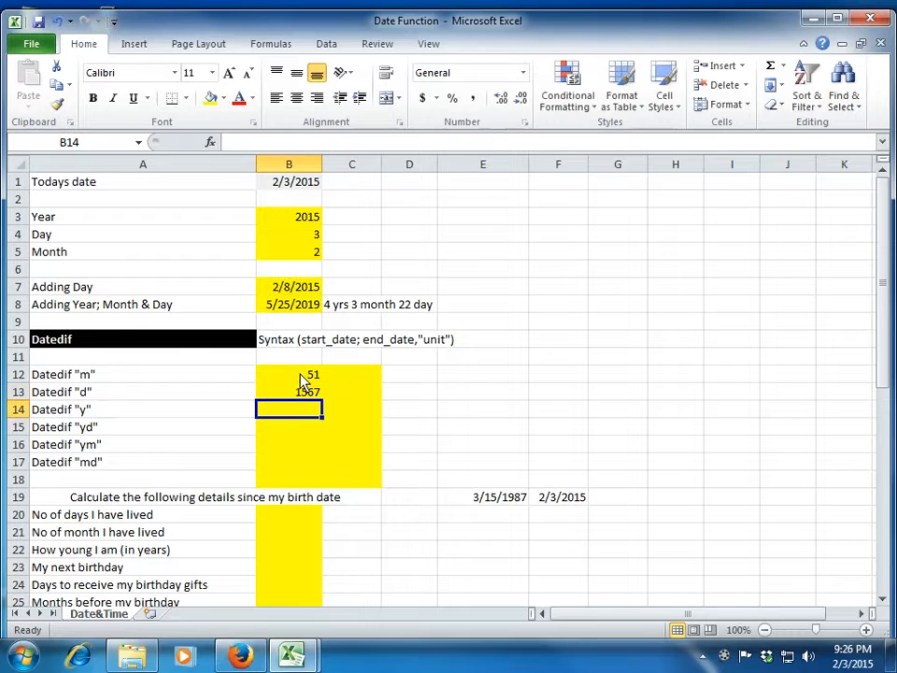
{"action": "key", "text": "Up"}
Enter the formula =DATEDIF(B7,B8,"y") in B14 to count the complete years between the two dates.
{"action": "key", "text": "Down"}
{"action": "type", "text": "="}
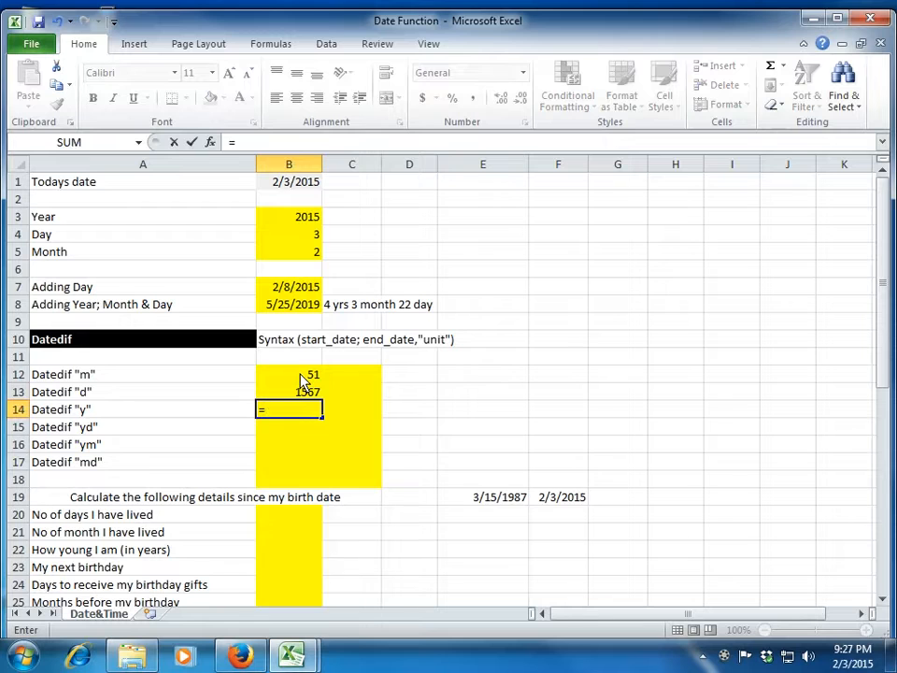
{"action": "type", "text": "datedif("}
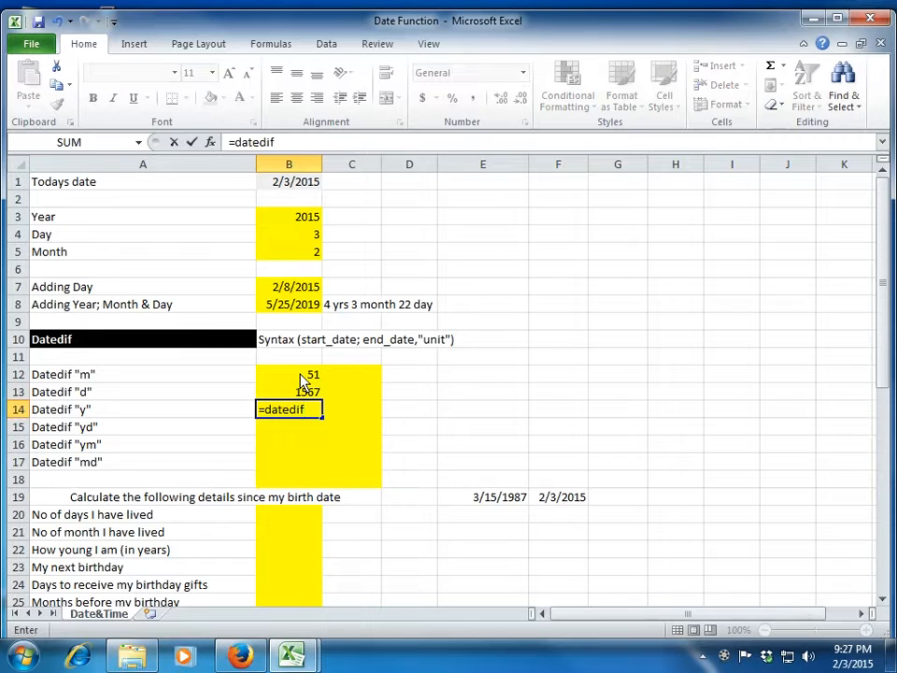
{"action": "key", "text": "Up"}
{"action": "key", "text": "Up"}
{"action": "key", "text": "Up"}
{"action": "key", "text": "Up"}
{"action": "key", "text": "Up"}
{"action": "key", "text": "Up"}
{"action": "key", "text": "Up"}
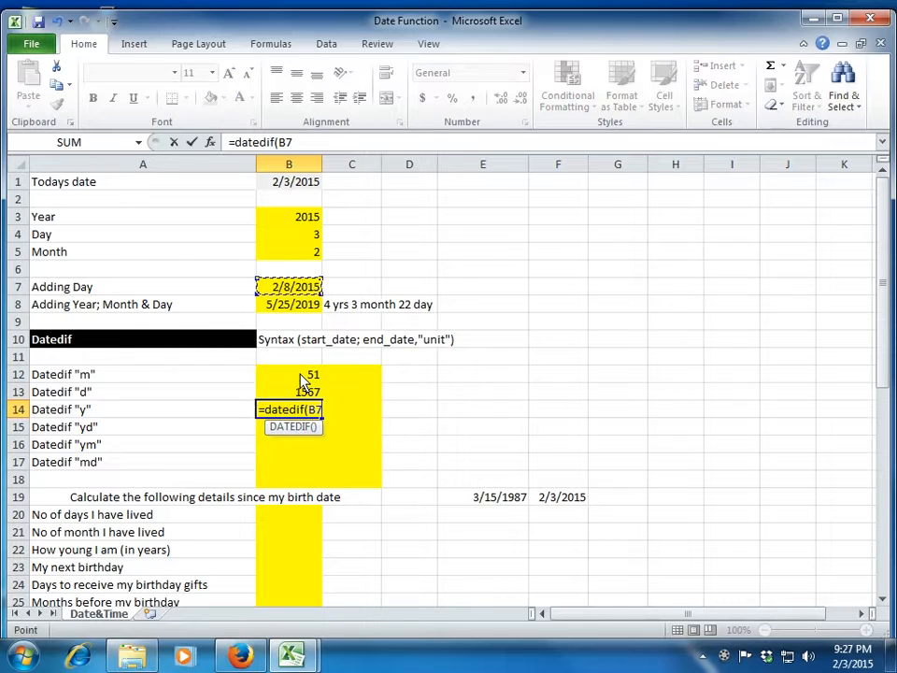
{"action": "type", "text": ","}
{"action": "key", "text": "Up"}
{"action": "key", "text": "Up"}
{"action": "key", "text": "Up"}
{"action": "key", "text": "Up"}
{"action": "key", "text": "Up"}
{"action": "key", "text": "Up"}
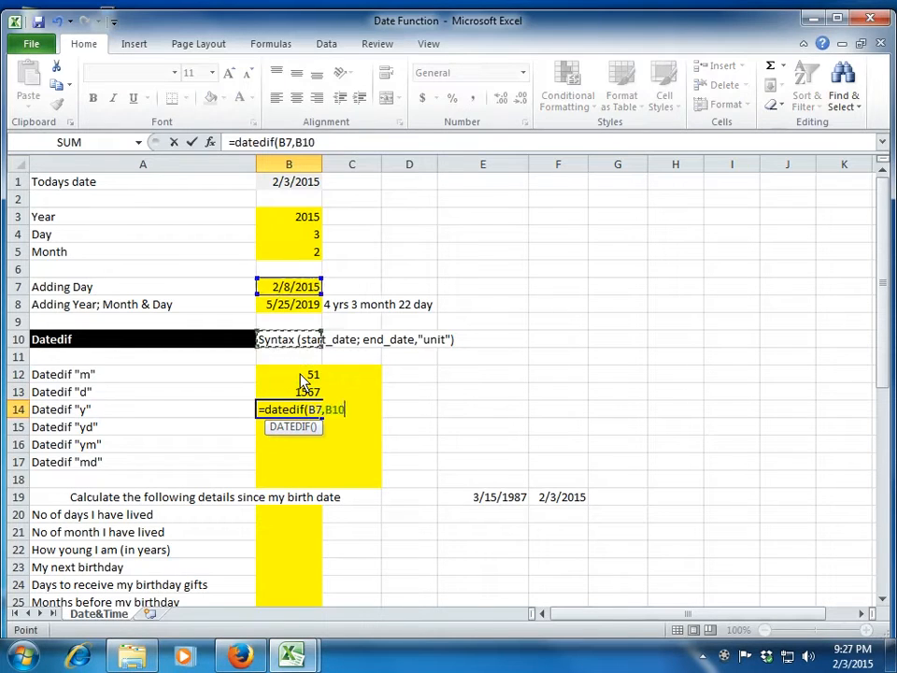
{"action": "type", "text": ","}
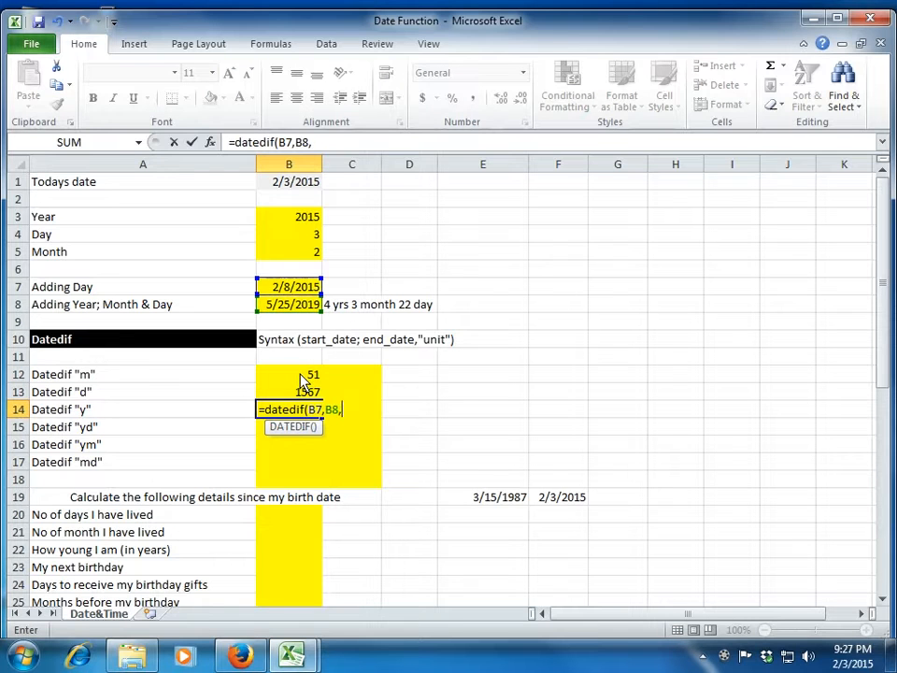
{"action": "type", "text": "\"y\")"}
{"action": "key", "text": "Return"}
{"action": "key", "text": "Up"}
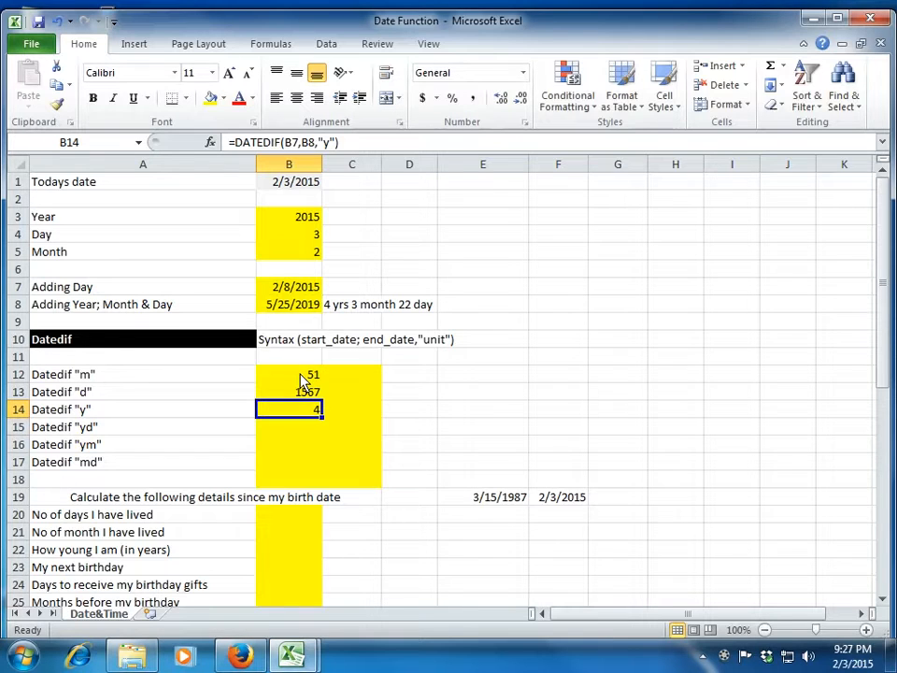
Enter the formula =DATEDIF(B7,B8,"yd") in B15 to count the days between the dates ignoring years.
{"action": "key", "text": "Down"}
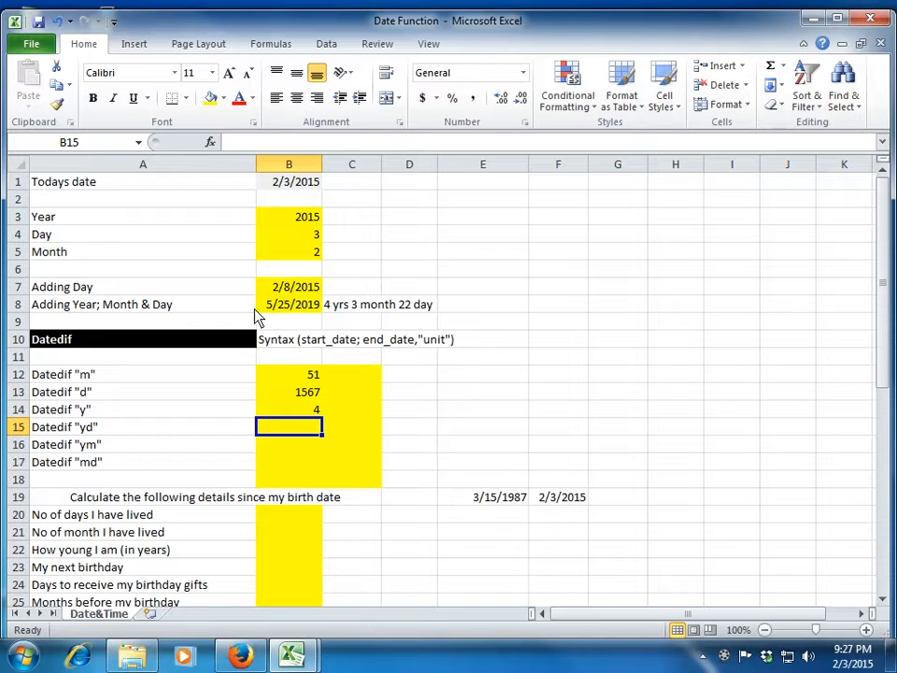
{"action": "type", "text": "="}
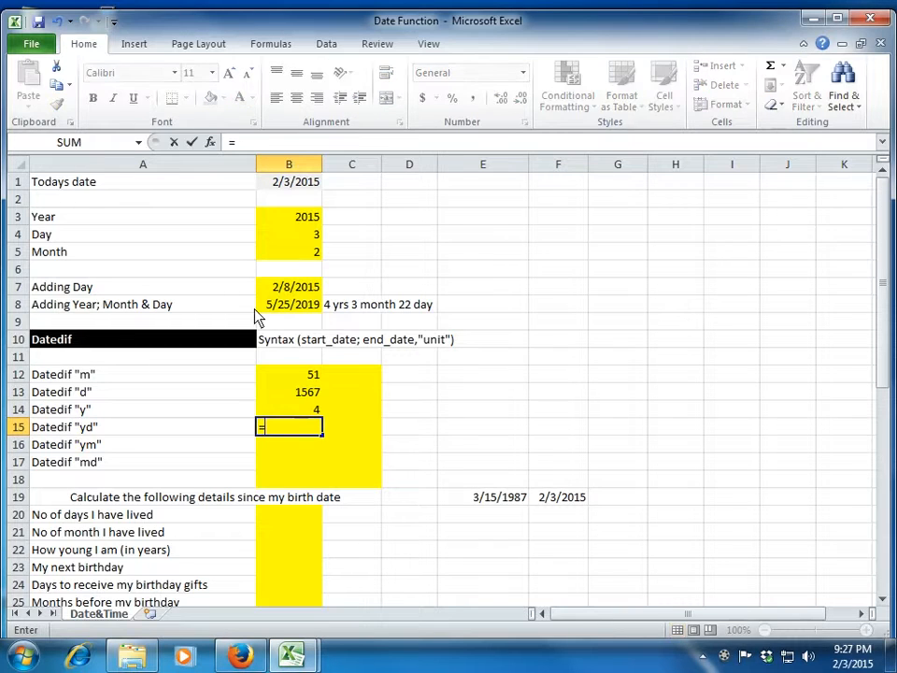
{"action": "type", "text": "datedif"}
{"action": "key", "text": "BackSpace"}
{"action": "type", "text": "dif("}
{"action": "key", "text": "Up"}
{"action": "key", "text": "Up"}
{"action": "key", "text": "Up"}
{"action": "key", "text": "Up"}
{"action": "key", "text": "Up"}
{"action": "key", "text": "Up"}
{"action": "key", "text": "Up"}
{"action": "key", "text": "Up"}
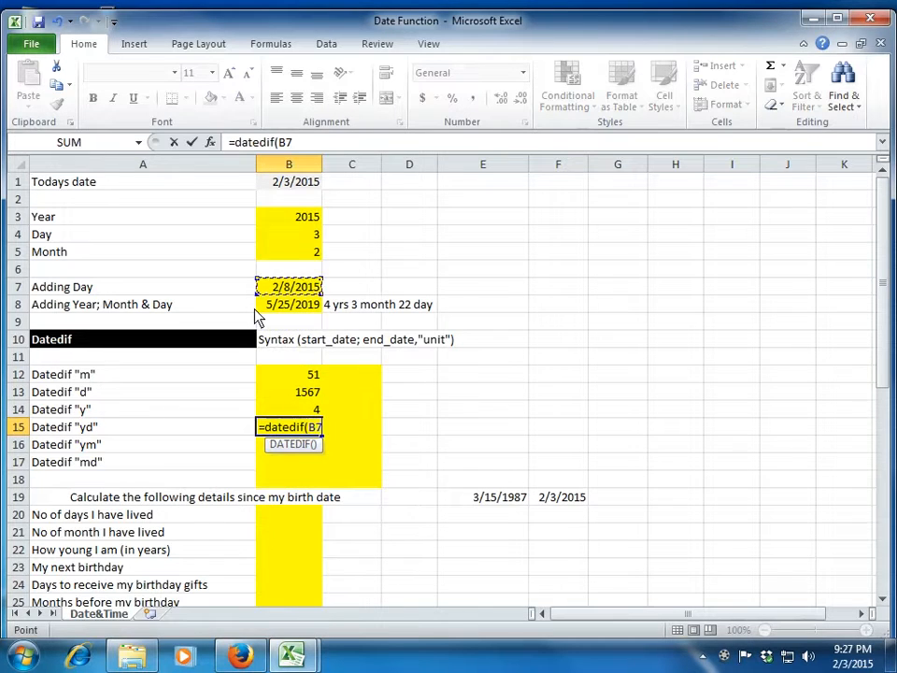
{"action": "type", "text": ","}
{"action": "key", "text": "Up"}
{"action": "key", "text": "Up"}
{"action": "key", "text": "Up"}
{"action": "key", "text": "Up"}
{"action": "key", "text": "Up"}
{"action": "key", "text": "Up"}
{"action": "key", "text": "Up"}
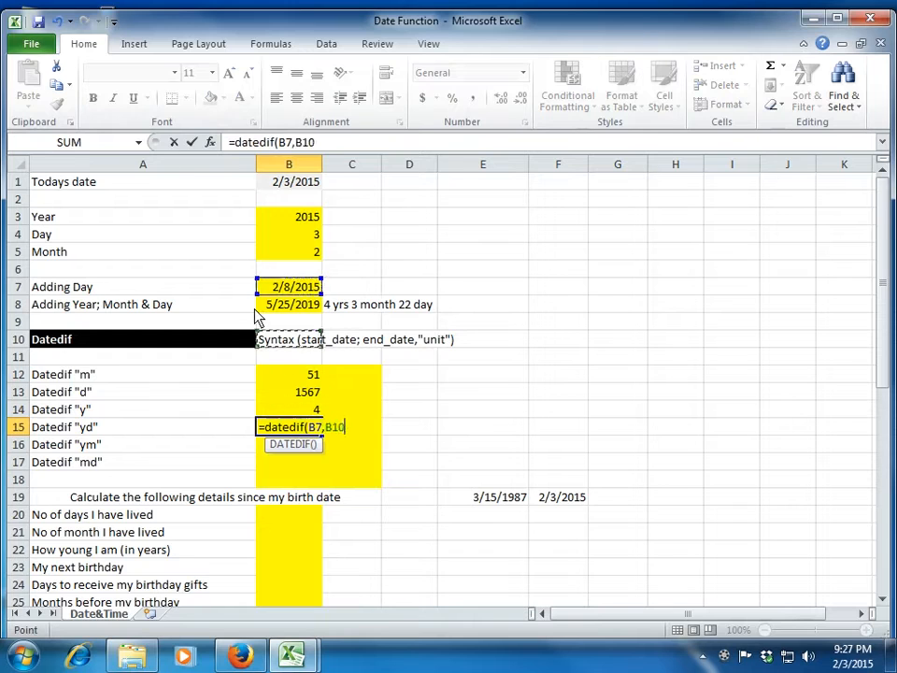
{"action": "type", "text": ","}
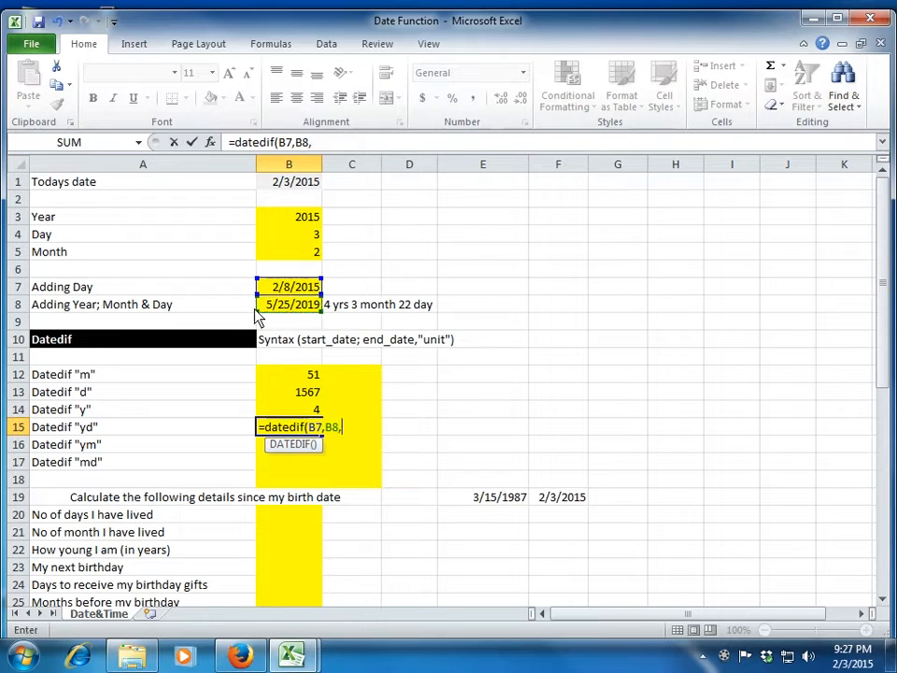
{"action": "type", "text": "\"yd\")"}
{"action": "key", "text": "Return"}
{"action": "key", "text": "Up"}
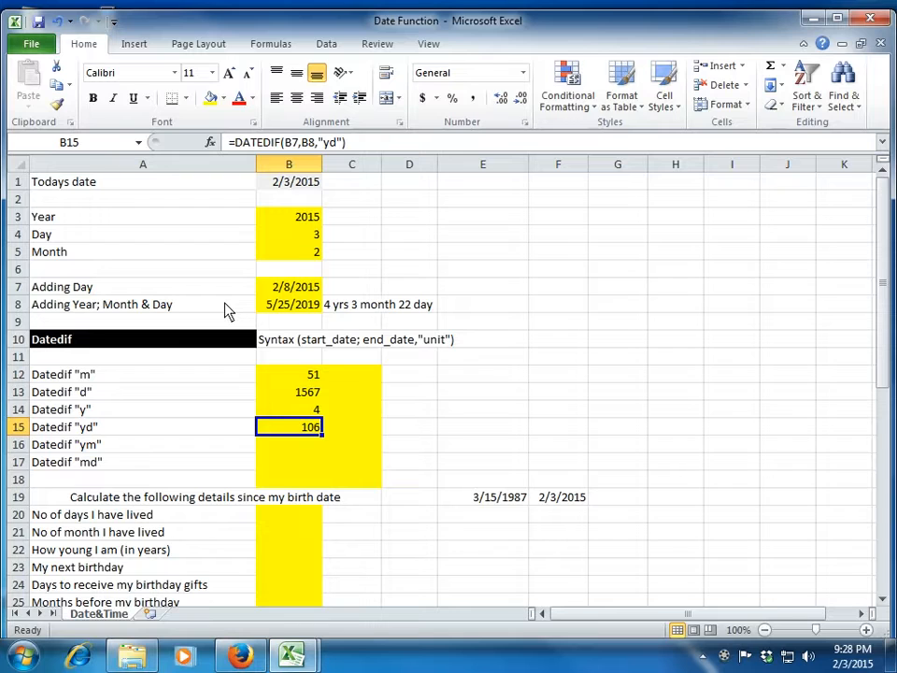
Enter the formula =DATEDIF(B7,B8,"ym") in B16 to count the months between the dates ignoring years.
{"action": "key", "text": "Down"}
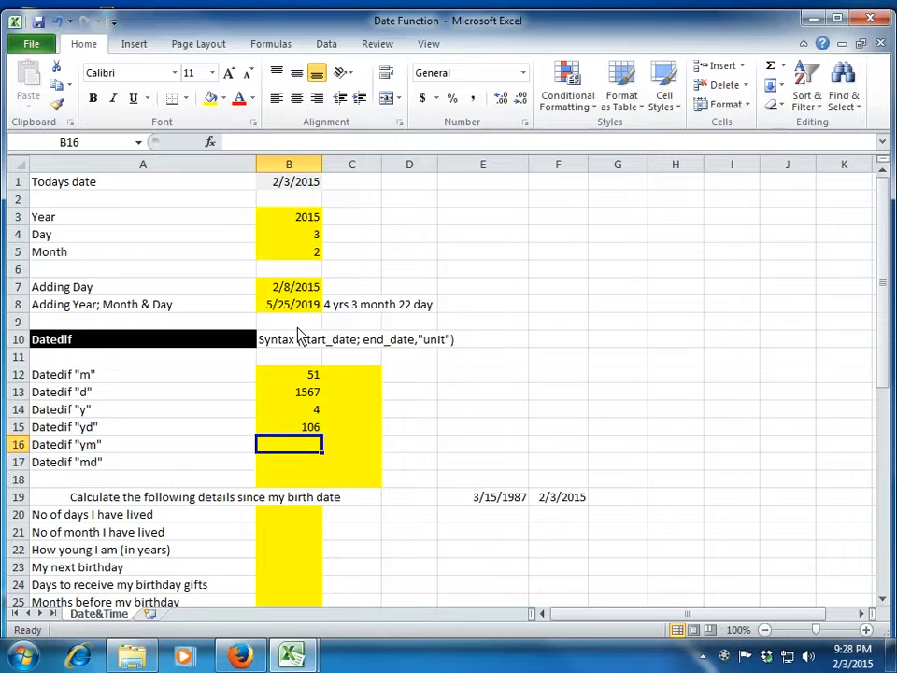
{"action": "key", "text": "Up"}
{"action": "key", "text": "Down"}
{"action": "type", "text": "=date"}
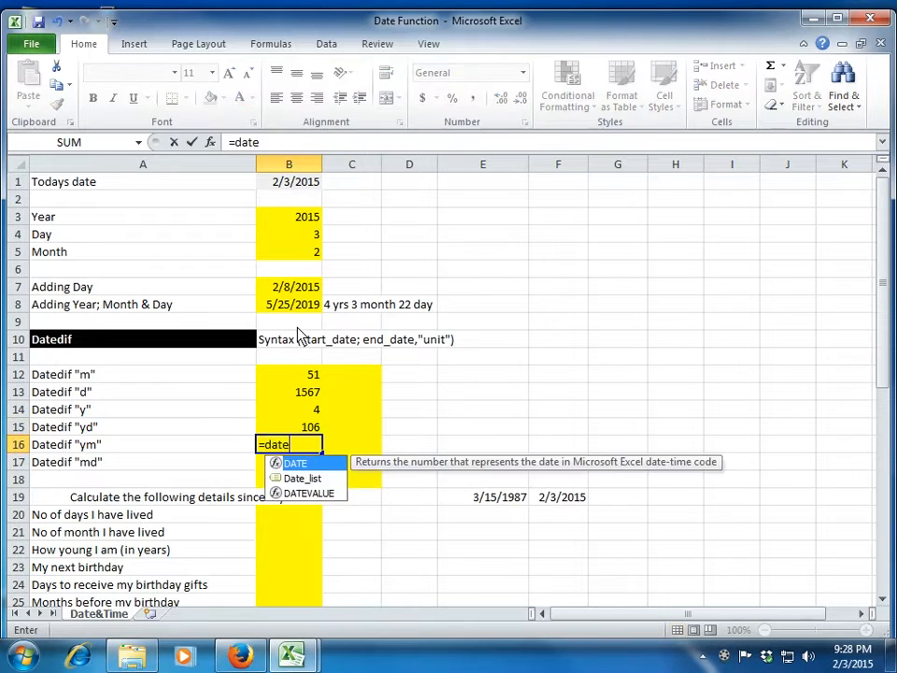
{"action": "type", "text": "dif("}
{"action": "key", "text": "Up"}
{"action": "key", "text": "Up"}
{"action": "key", "text": "Up"}
{"action": "key", "text": "Up"}
{"action": "key", "text": "Up"}
{"action": "key", "text": "Up"}
{"action": "key", "text": "Up"}
{"action": "key", "text": "Up"}
{"action": "key", "text": "Up"}
{"action": "key", "text": "Up"}
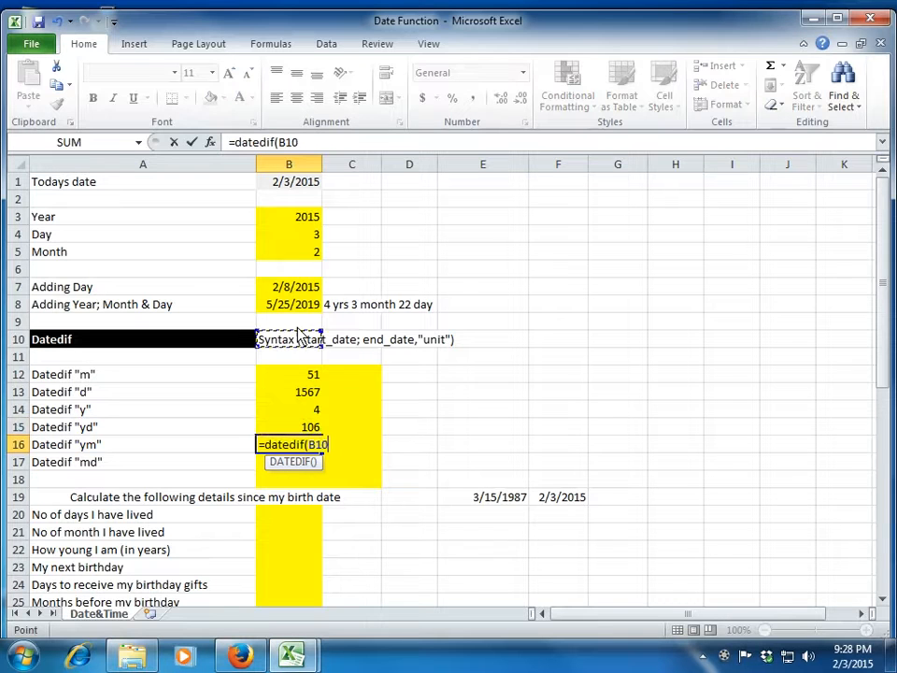
{"action": "key", "text": "Down"}
{"action": "type", "text": ","}
{"action": "key", "text": "Up"}
{"action": "key", "text": "Up"}
{"action": "key", "text": "Up"}
{"action": "key", "text": "Up"}
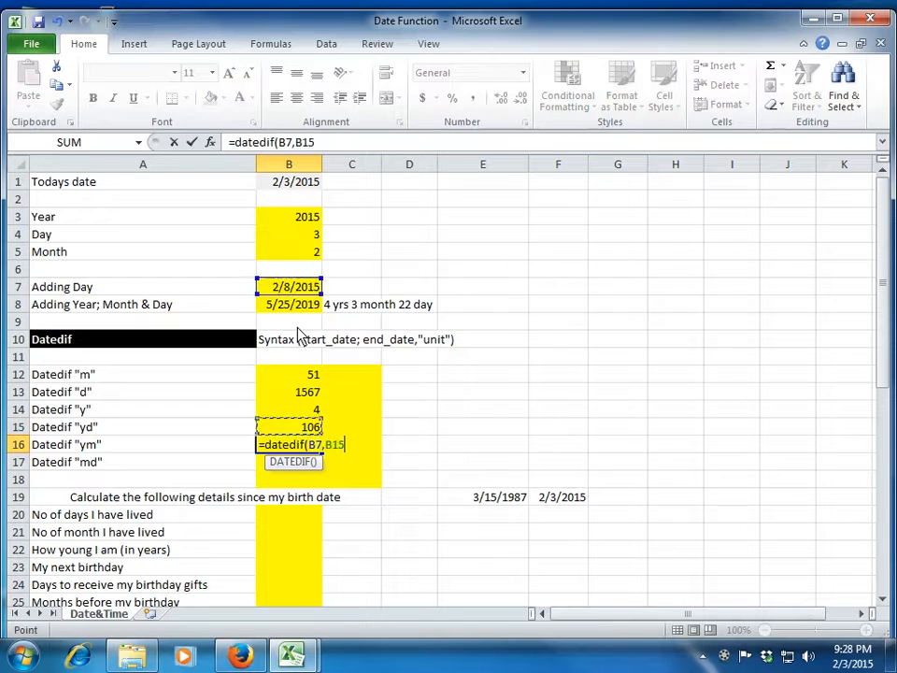
{"action": "key", "text": "Up"}
{"action": "key", "text": "Up"}
{"action": "key", "text": "Up"}
{"action": "key", "text": "Up"}
{"action": "type", "text": ","}
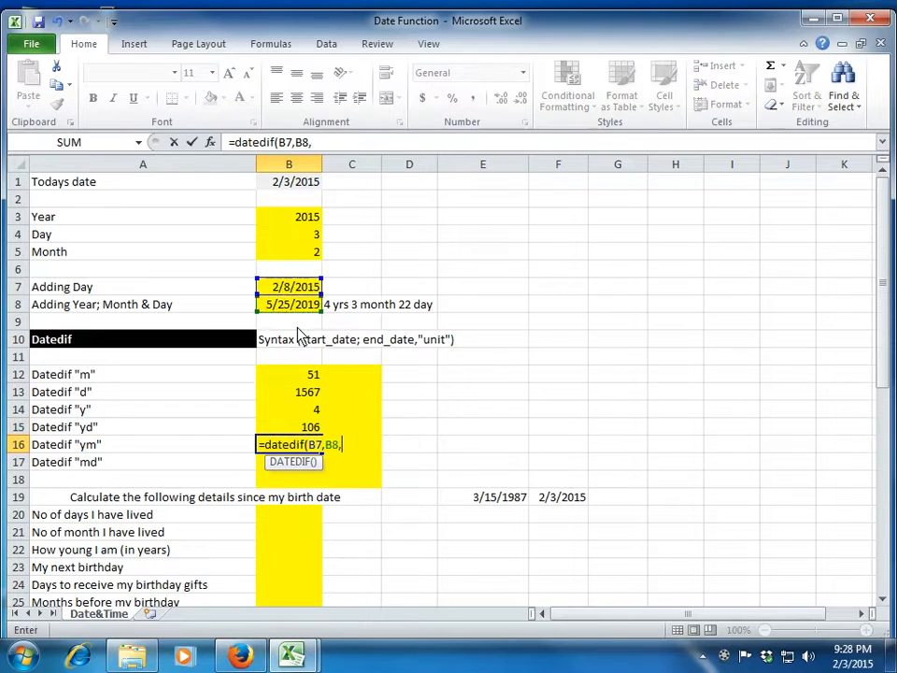
{"action": "type", "text": "\"ym\")"}
{"action": "key", "text": "Return"}
{"action": "key", "text": "Up"}
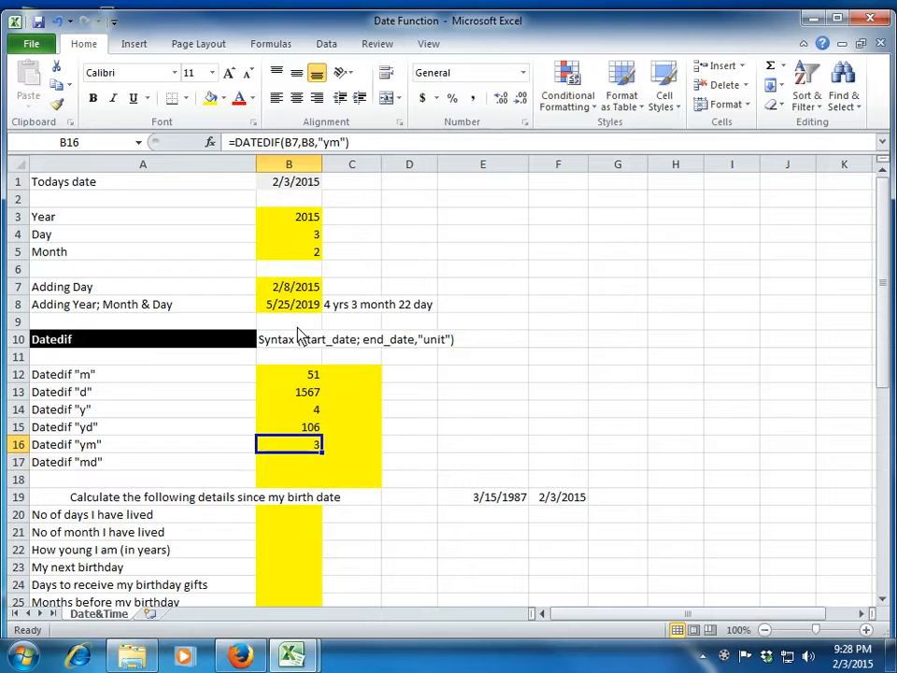
Enter the formula =DATEDIF(B7,B8,"md") in B17 to count the days between the dates ignoring months and years.
{"action": "key", "text": "Down"}
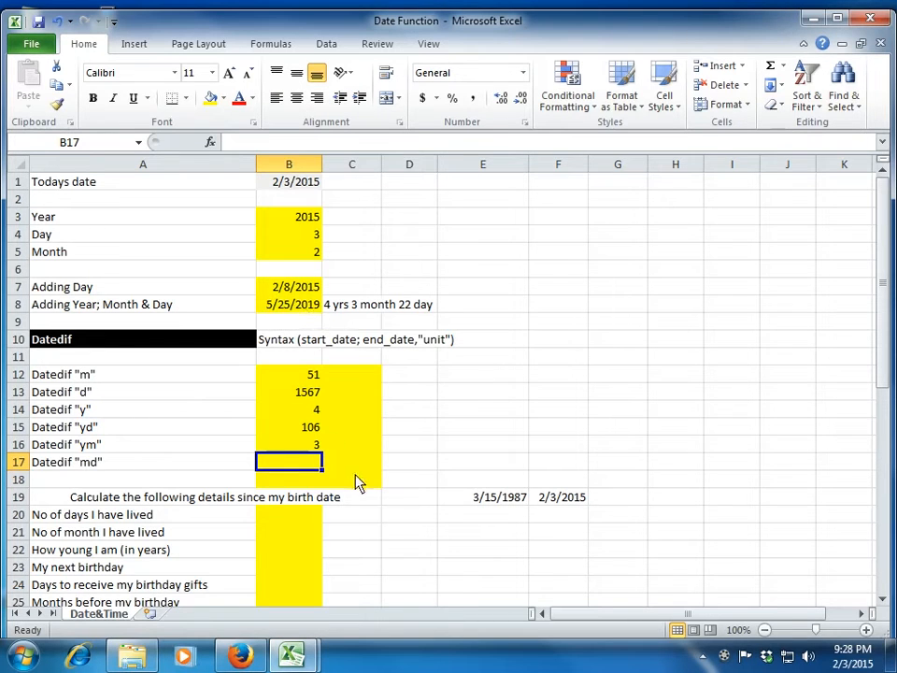
{"action": "type", "text": "=datedif"}
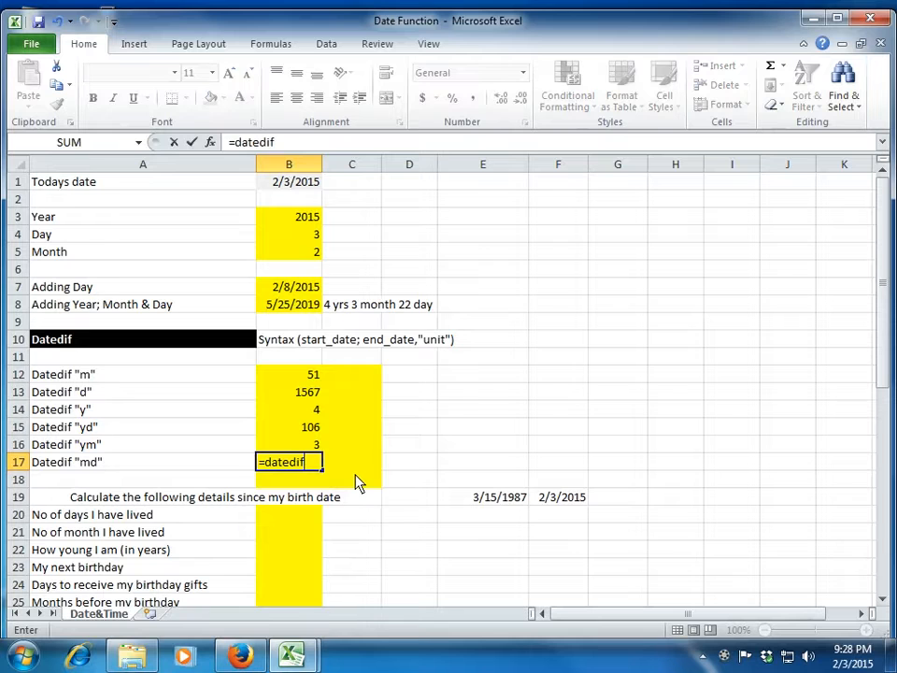
{"action": "type", "text": "("}
{"action": "key", "text": "Up"}
{"action": "key", "text": "Up"}
{"action": "key", "text": "Up"}
{"action": "key", "text": "Up"}
{"action": "key", "text": "Up"}
{"action": "key", "text": "Up"}
{"action": "key", "text": "Up"}
{"action": "key", "text": "Up"}
{"action": "key", "text": "Up"}
{"action": "key", "text": "Up"}
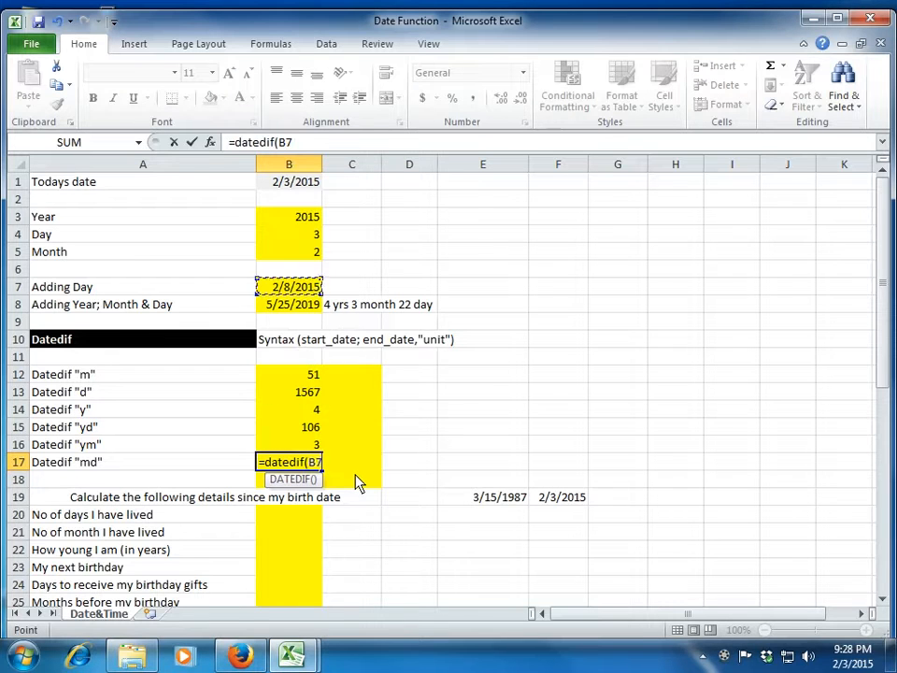
{"action": "type", "text": ","}
{"action": "key", "text": "Up"}
{"action": "key", "text": "Up"}
{"action": "key", "text": "Up"}
{"action": "key", "text": "Up"}
{"action": "key", "text": "Up"}
{"action": "key", "text": "Up"}
{"action": "key", "text": "Up"}
{"action": "key", "text": "Up"}
{"action": "key", "text": "Up"}
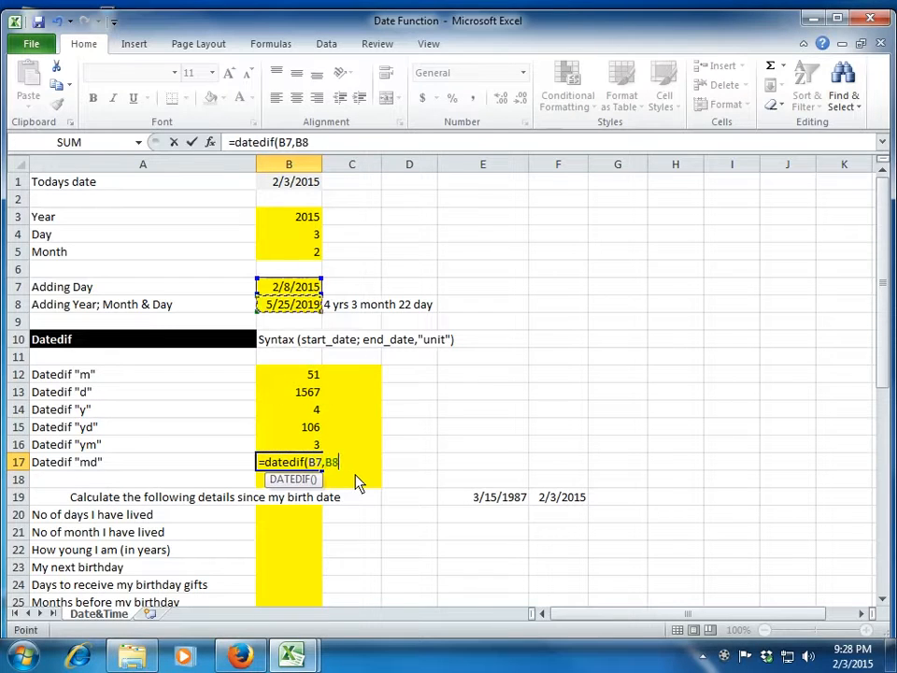
{"action": "type", "text": ",\"md\""}
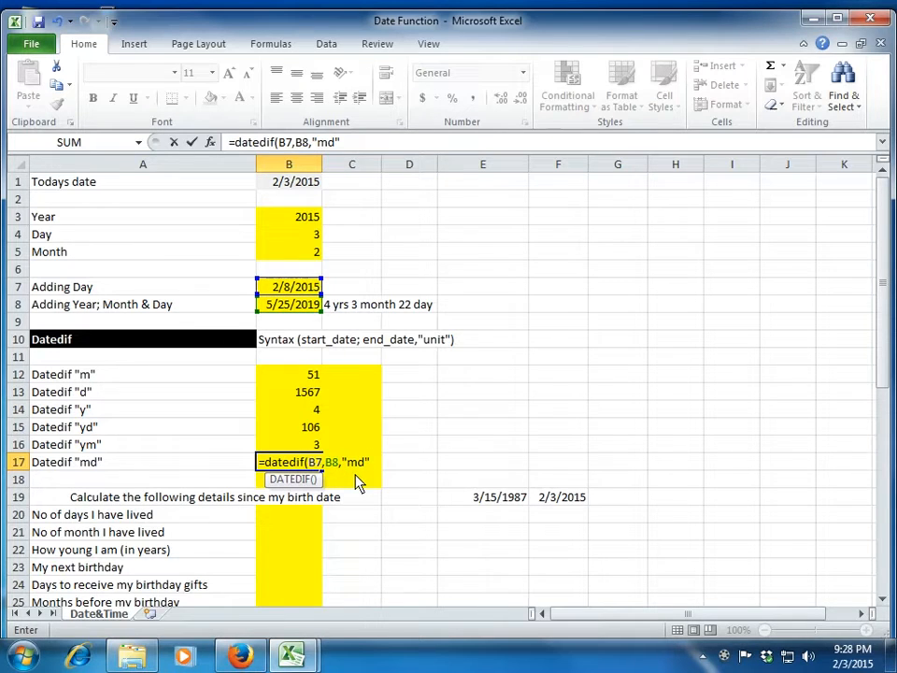
{"action": "type", "text": ")"}
{"action": "key", "text": "Return"}
{"action": "key", "text": "Up"}
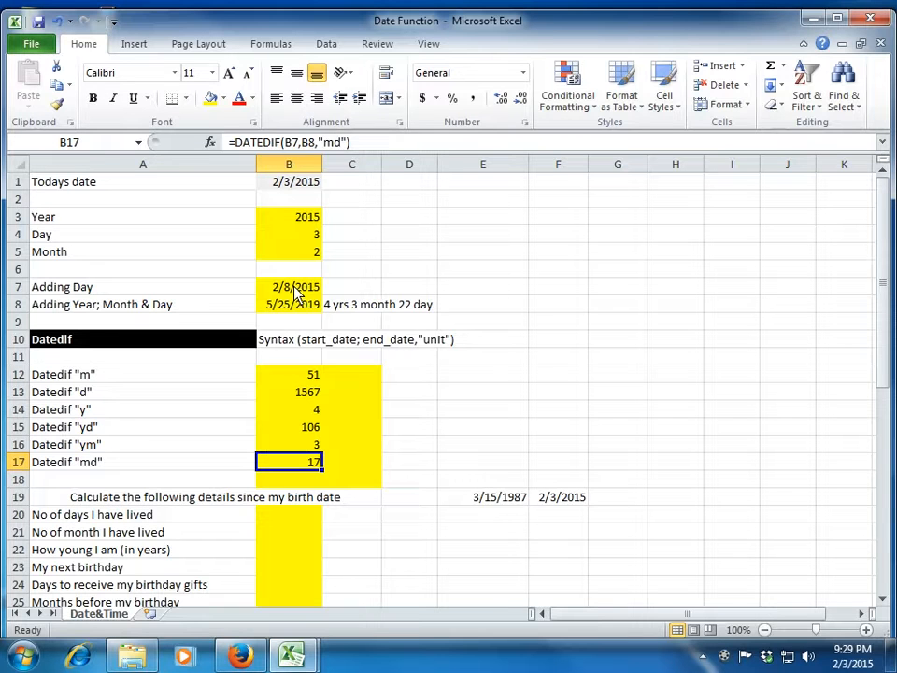
Look through the remaining exercises below the DATEDIF block, from the birth-date questions down past the Weekday and network-days sections.
{"action": "key", "text": "Down"}
{"action": "key", "text": "Down"}
{"action": "key", "text": "Down"}
{"action": "key", "text": "Down"}
{"action": "key", "text": "Down"}
{"action": "key", "text": "Down"}
{"action": "key", "text": "Down"}
{"action": "key", "text": "Down"}
{"action": "key", "text": "Down"}
{"action": "key", "text": "Down"}
{"action": "key", "text": "Down"}
{"action": "key", "text": "Down"}
{"action": "key", "text": "Down"}
{"action": "key", "text": "Down"}
{"action": "key", "text": "Down"}
{"action": "key", "text": "Down"}
{"action": "key", "text": "Down"}
{"action": "key", "text": "Down"}
{"action": "key", "text": "Up"}
{"action": "key", "text": "Up"}
{"action": "key", "text": "Up"}
{"action": "key", "text": "Up"}
{"action": "key", "text": "Up"}
{"action": "key", "text": "Up"}
{"action": "key", "text": "Up"}
{"action": "key", "text": "Up"}
{"action": "key", "text": "Up"}
{"action": "key", "text": "Up"}
{"action": "key", "text": "Up"}
{"action": "key", "text": "Up"}
{"action": "key", "text": "Up"}
{"action": "key", "text": "Up"}
{"action": "key", "text": "Up"}
{"action": "key", "text": "Up"}
{"action": "key", "text": "Down"}
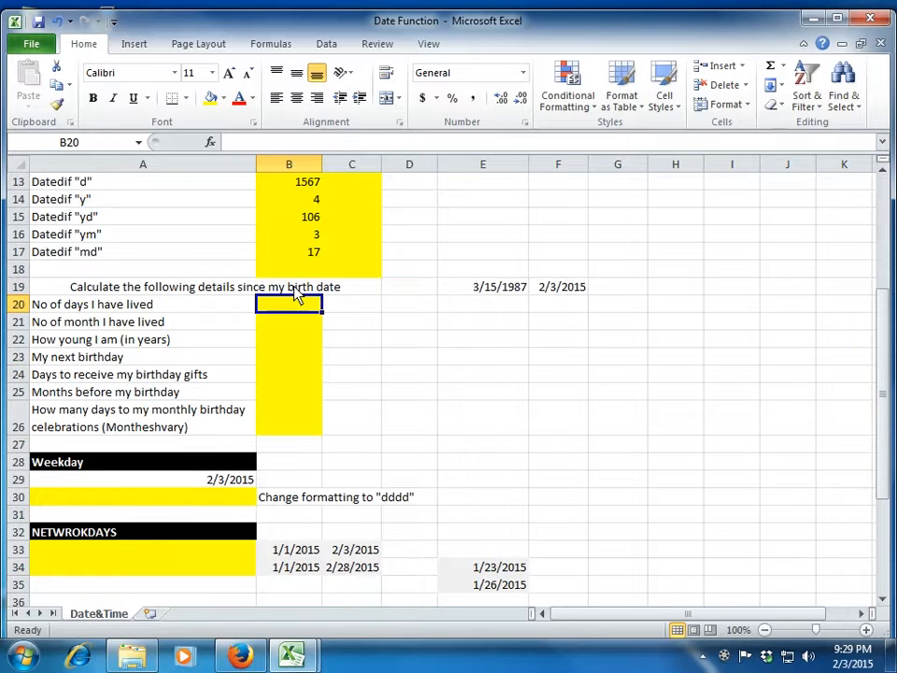
Check the contents of E19 and F19, the start and end dates for the birth-date calculations.
{"action": "key", "text": "Left"}
{"action": "key", "text": "Right"}
{"action": "key", "text": "Up"}
{"action": "key", "text": "Right"}
{"action": "key", "text": "Right"}
{"action": "key", "text": "Right"}
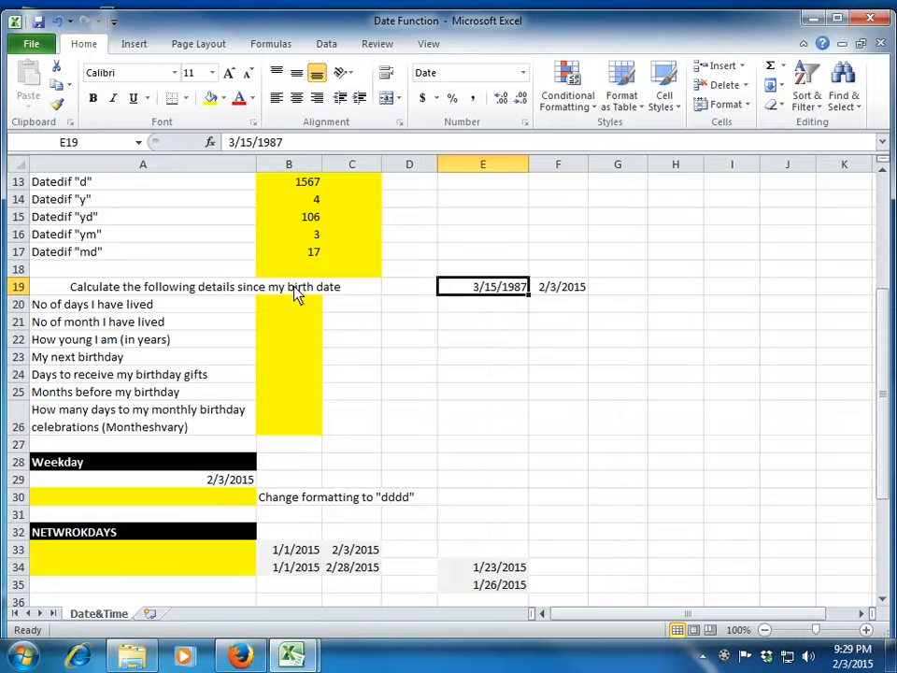
{"action": "key", "text": "Right"}
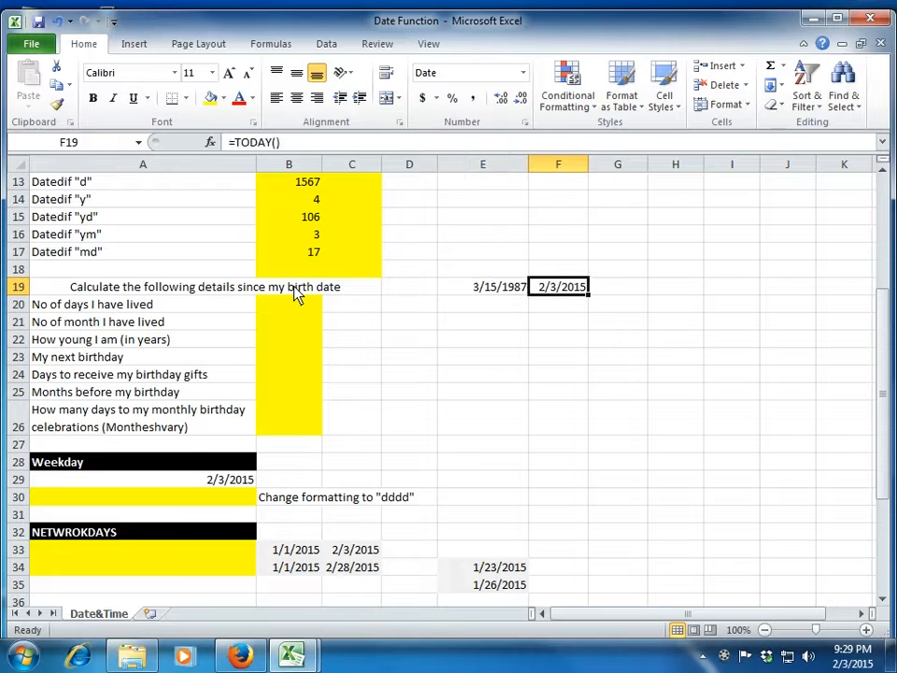
Calculate the number of days lived in B20 by subtraction with the formula =F19-E19.
{"action": "key", "text": "Left"}
{"action": "key", "text": "Left"}
{"action": "key", "text": "Left"}
{"action": "key", "text": "Left"}
{"action": "key", "text": "Down"}
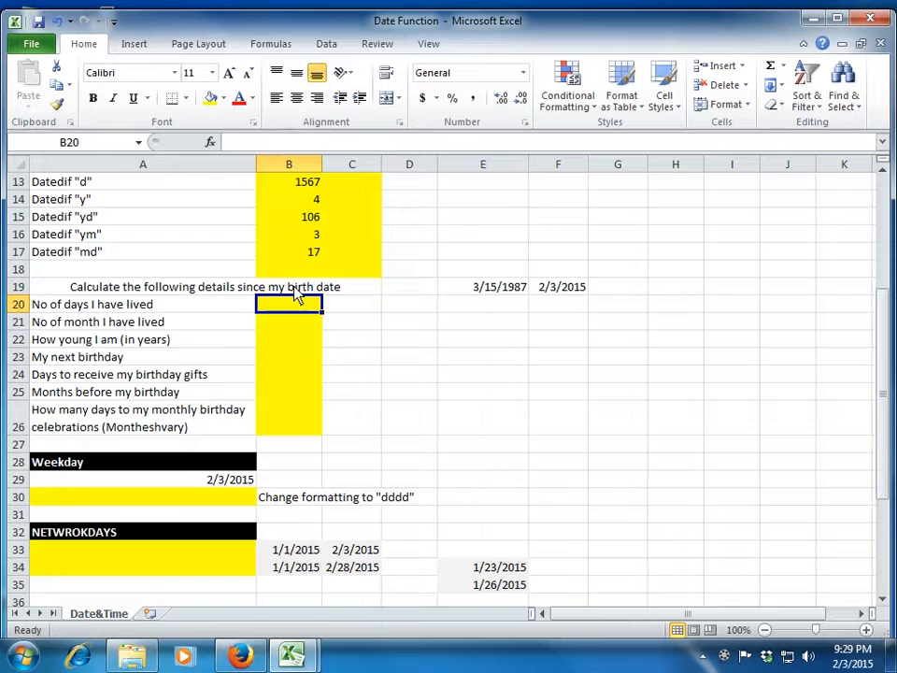
{"action": "type", "text": "="}
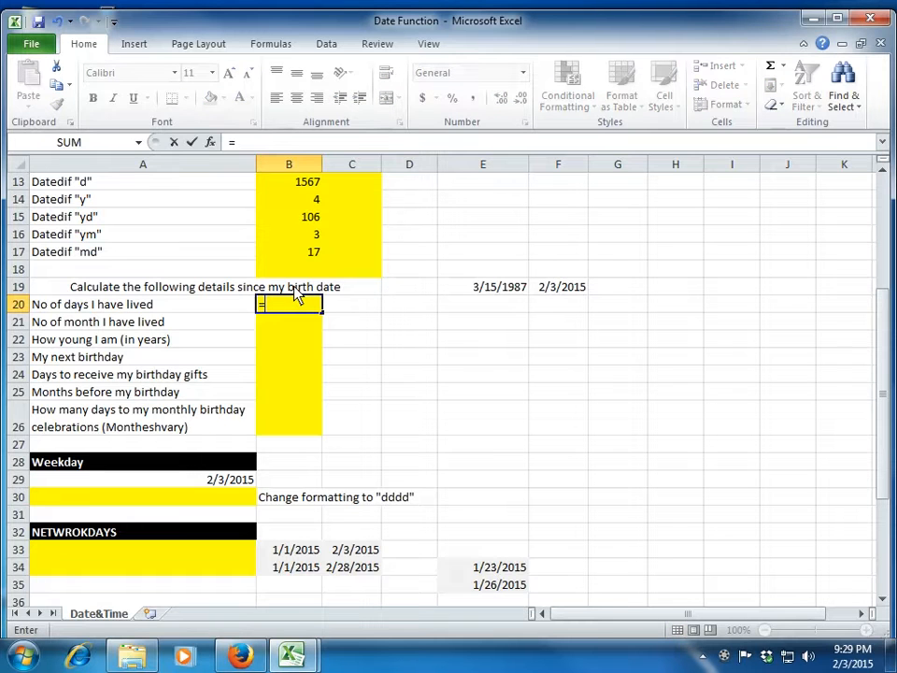
{"action": "key", "text": "Up"}
{"action": "key", "text": "Right"}
{"action": "key", "text": "Right"}
{"action": "key", "text": "Right"}
{"action": "key", "text": "Right"}
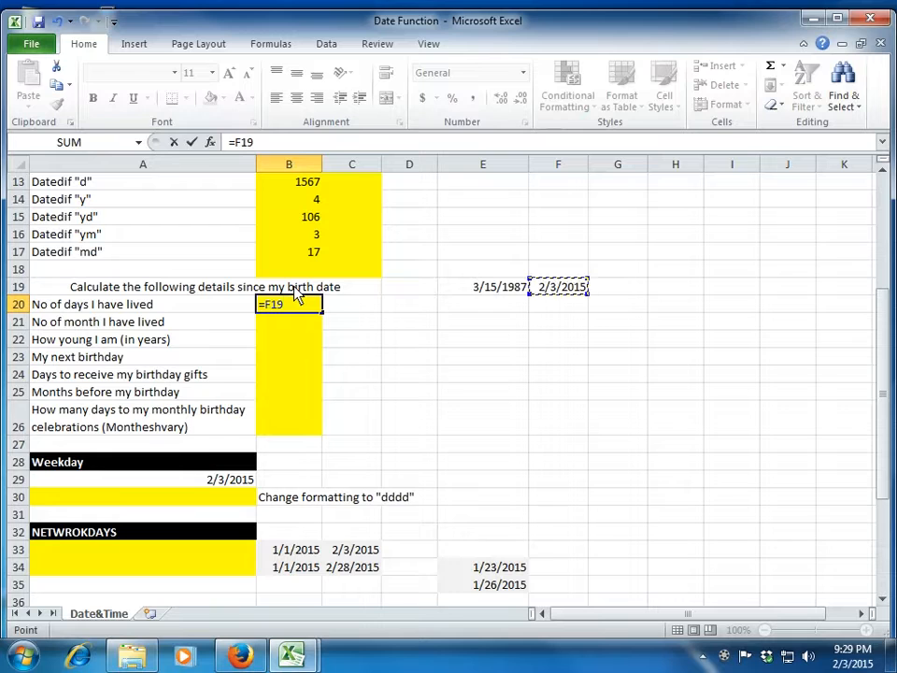
{"action": "type", "text": "-"}
{"action": "key", "text": "Up"}
{"action": "key", "text": "Right"}
{"action": "key", "text": "Right"}
{"action": "key", "text": "Right"}
{"action": "key", "text": "Right"}
{"action": "key", "text": "Left"}
{"action": "key", "text": "Return"}
{"action": "key", "text": "Up"}
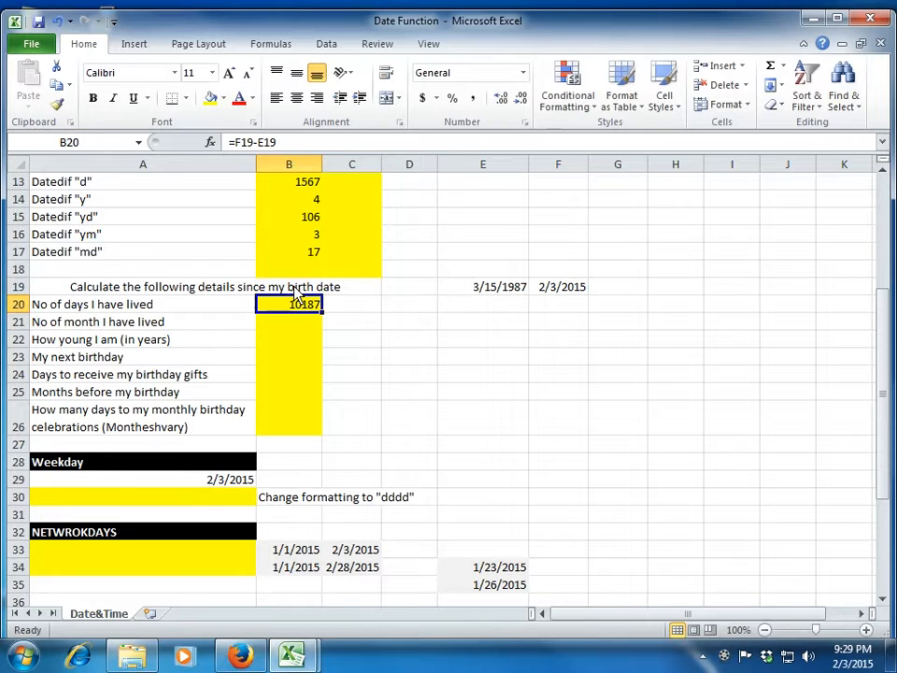
Replace the subtraction in B20 with the formula =DATEDIF(E19,F19,d).
{"action": "type", "text": "=d"}
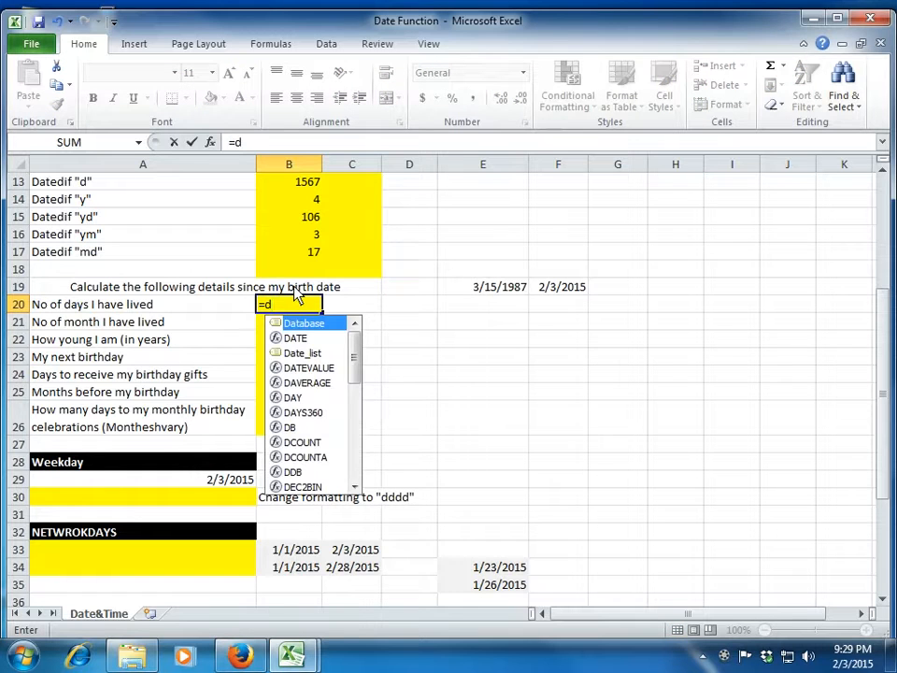
{"action": "type", "text": "ate"}
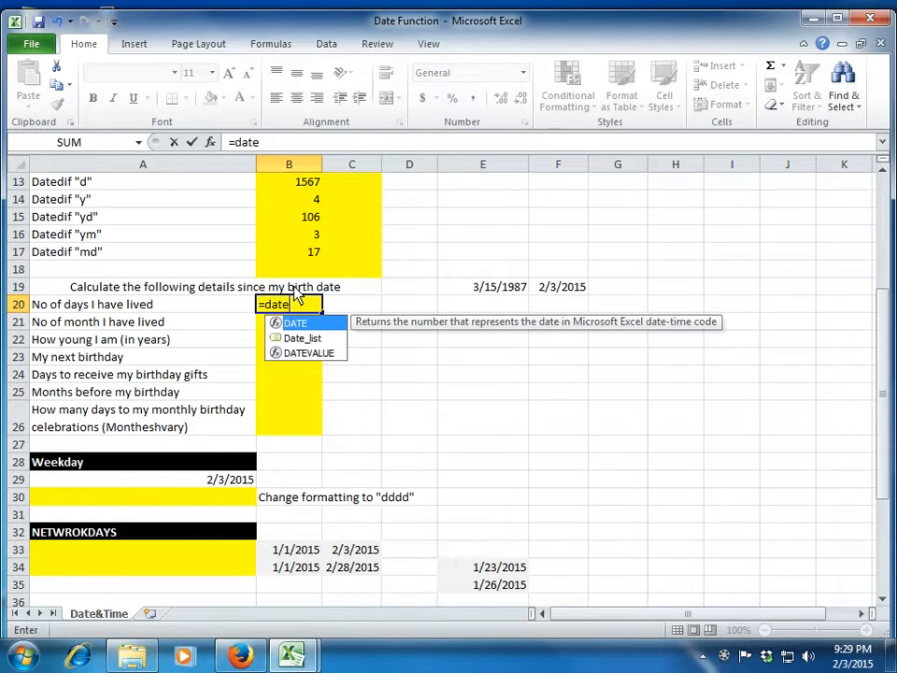
{"action": "type", "text": "dif("}
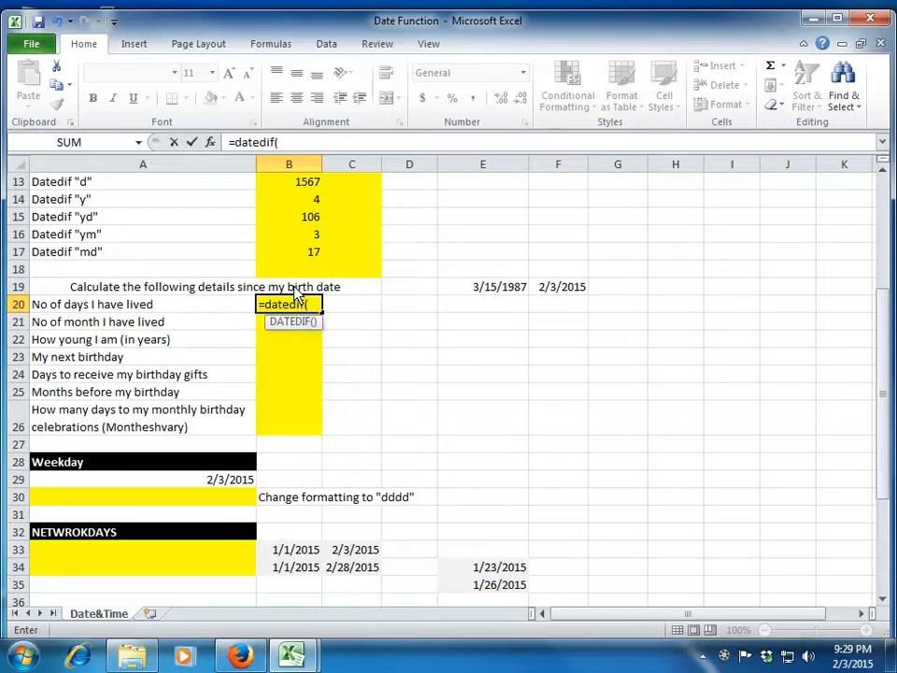
{"action": "key", "text": "Up"}
{"action": "key", "text": "Right"}
{"action": "key", "text": "Right"}
{"action": "key", "text": "Right"}
{"action": "key", "text": "Right"}
{"action": "key", "text": "Left"}
{"action": "type", "text": ","}
{"action": "key", "text": "Right"}
{"action": "key", "text": "Right"}
{"action": "key", "text": "Right"}
{"action": "key", "text": "Up"}
{"action": "key", "text": "Right"}
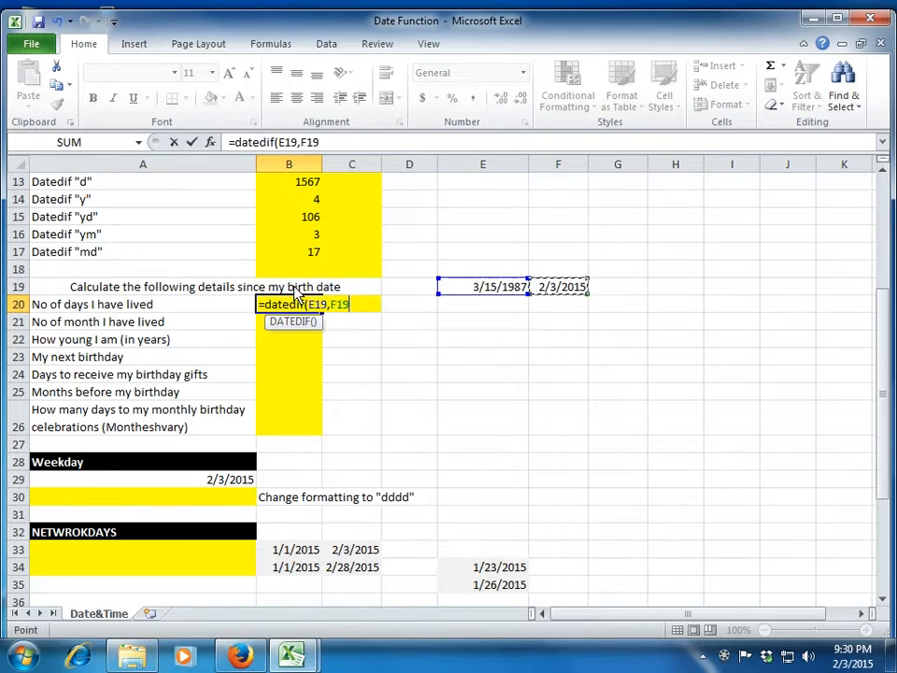
{"action": "type", "text": ",d)"}
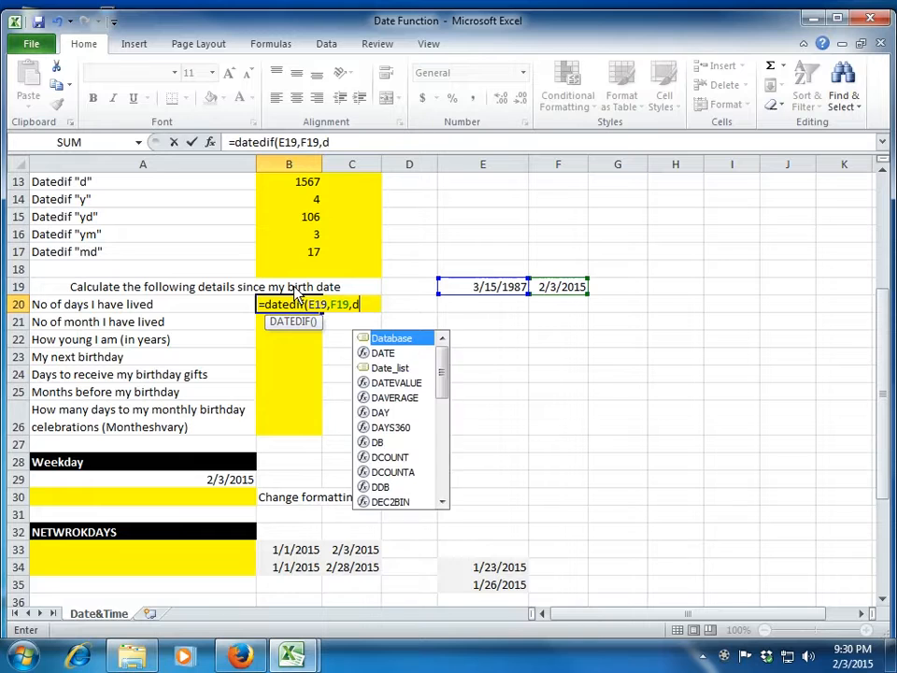
{"action": "key", "text": "Return"}
{"action": "key", "text": "Up"}
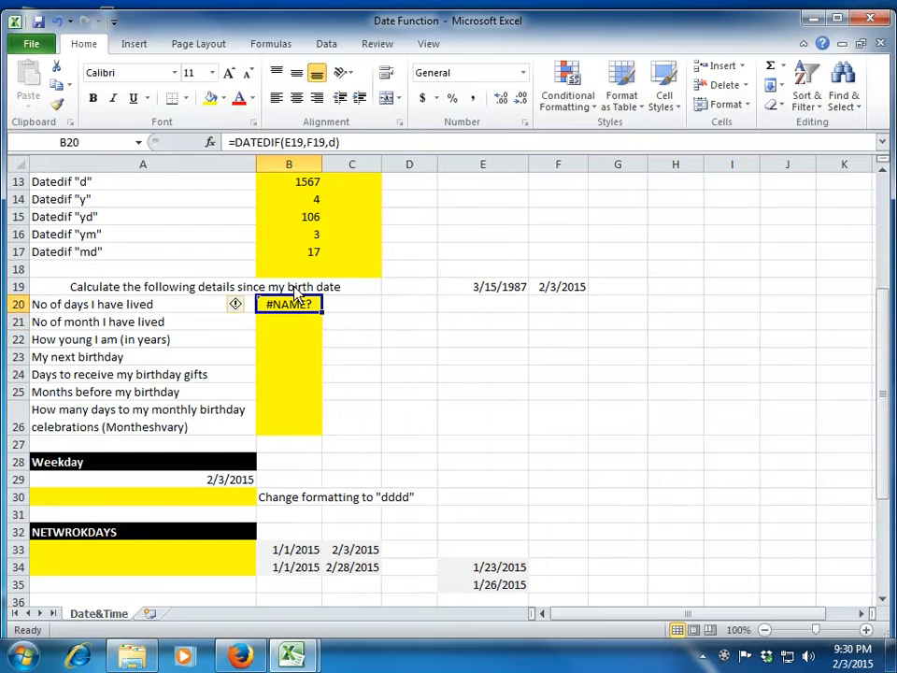
Put quotation marks around the unit in B20 so the formula reads =DATEDIF(E19,F19,"d").
{"action": "left_click", "coordinate": [335, 143]}
{"action": "type", "text": "\""}
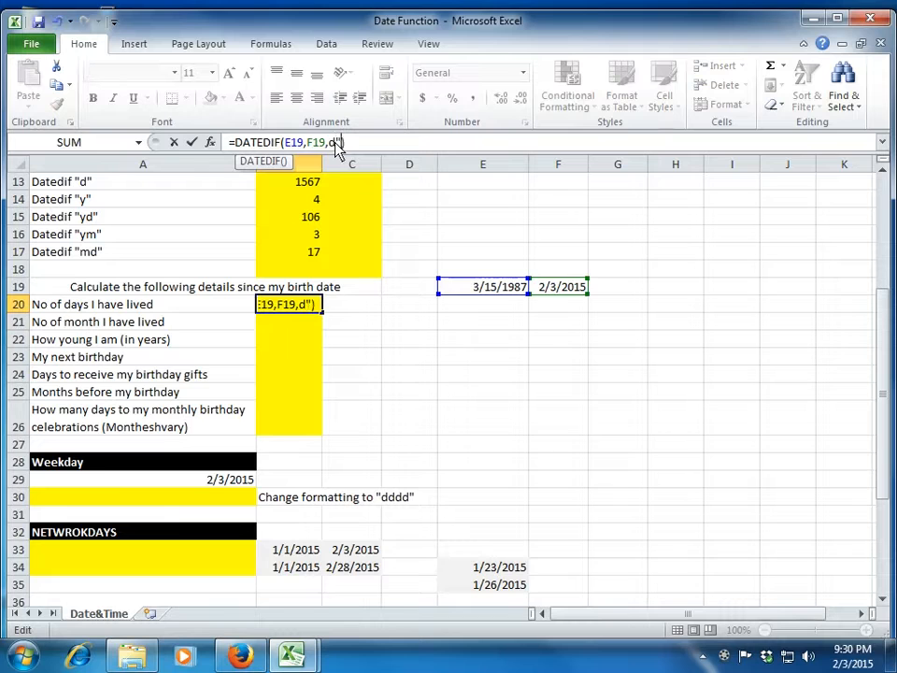
{"action": "key", "text": "Left"}
{"action": "key", "text": "Left"}
{"action": "type", "text": "\""}
{"action": "key", "text": "Return"}
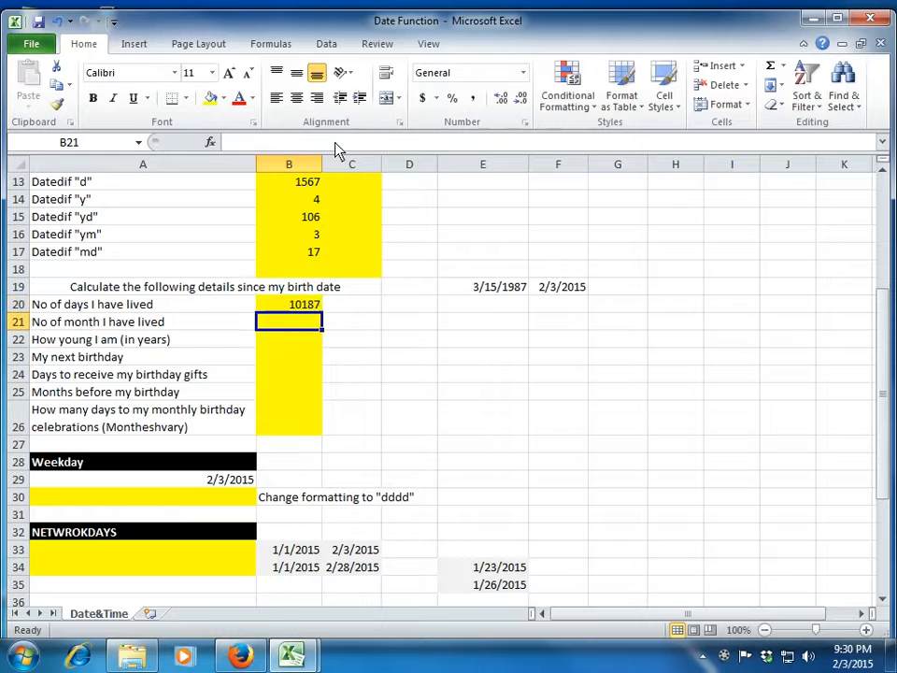
{"action": "key", "text": "Up"}
{"action": "key", "text": "Down"}
{"action": "key", "text": "Up"}
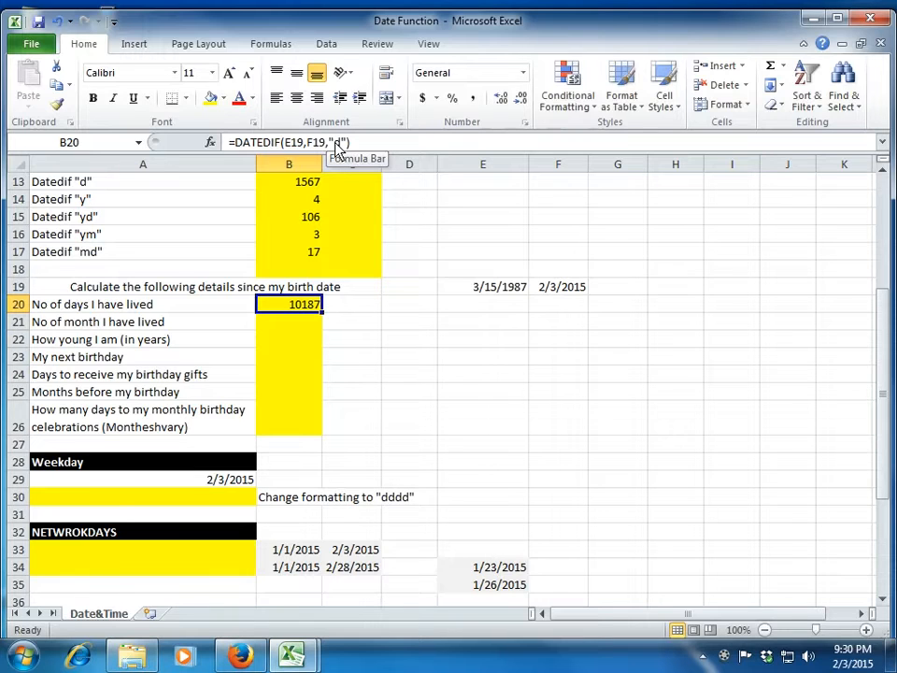
{"action": "key", "text": "Down"}
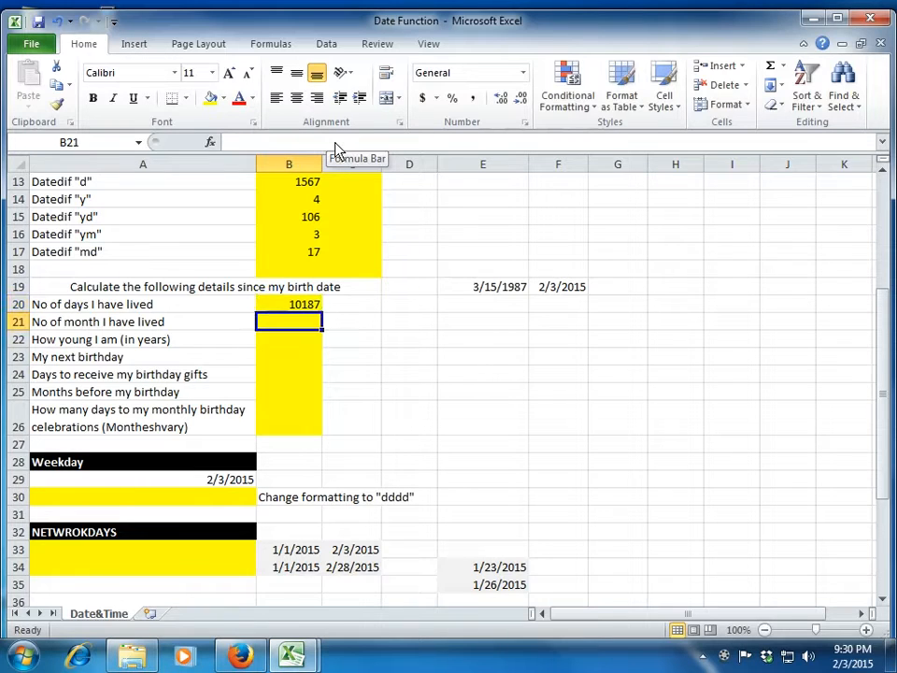
{"action": "key", "text": "Up"}
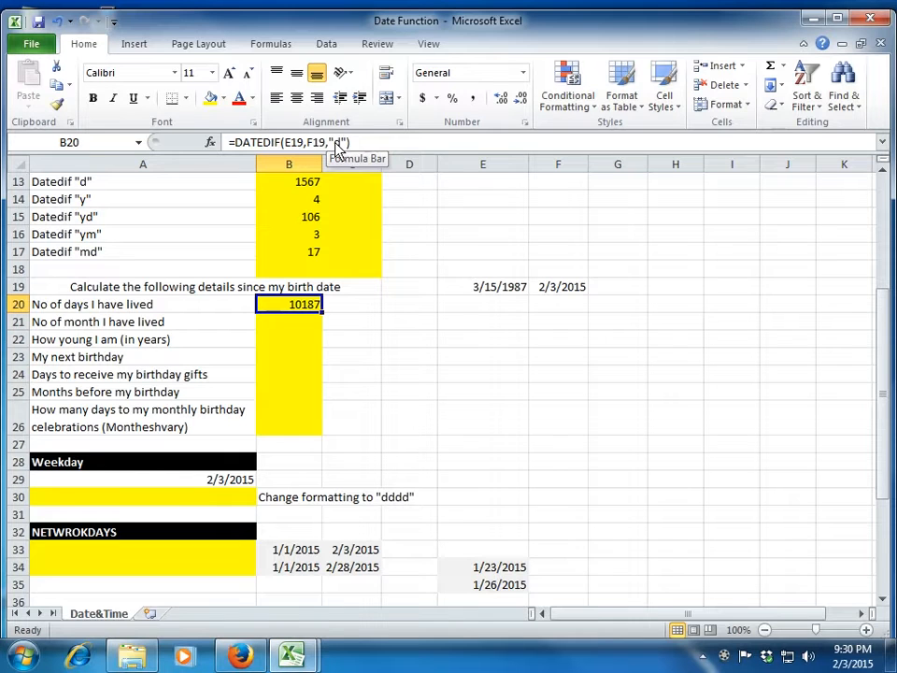
Calculate the number of months lived in B21 with the formula =DATEDIF(E19,F19,"m").
{"action": "key", "text": "Down"}
{"action": "type", "text": "="}
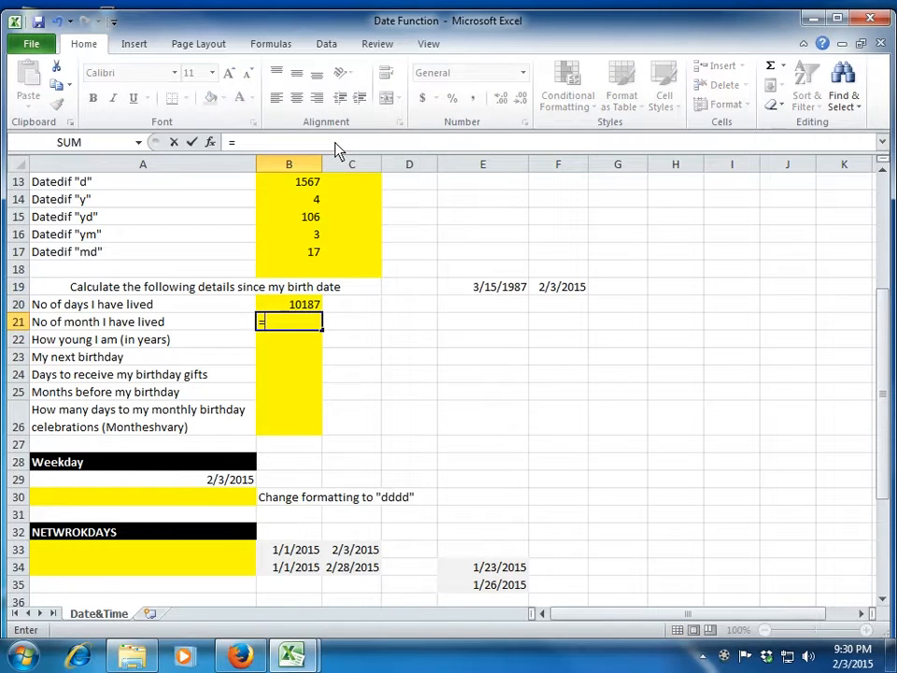
{"action": "type", "text": "datedif("}
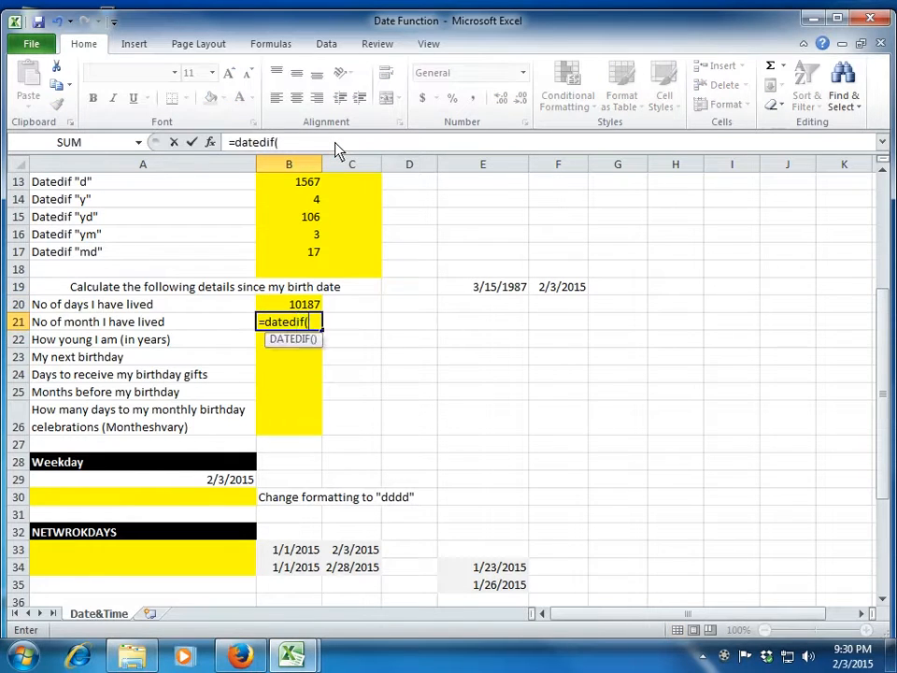
{"action": "key", "text": "Up"}
{"action": "key", "text": "Right"}
{"action": "key", "text": "Right"}
{"action": "key", "text": "Right"}
{"action": "key", "text": "Up"}
{"action": "key", "text": "Right"}
{"action": "key", "text": "Left"}
{"action": "type", "text": ","}
{"action": "key", "text": "Up"}
{"action": "key", "text": "Up"}
{"action": "key", "text": "Right"}
{"action": "key", "text": "Right"}
{"action": "key", "text": "Right"}
{"action": "key", "text": "Right"}
{"action": "key", "text": "Right"}
{"action": "key", "text": "Left"}
{"action": "type", "text": ",\"m\""}
{"action": "key", "text": "Return"}
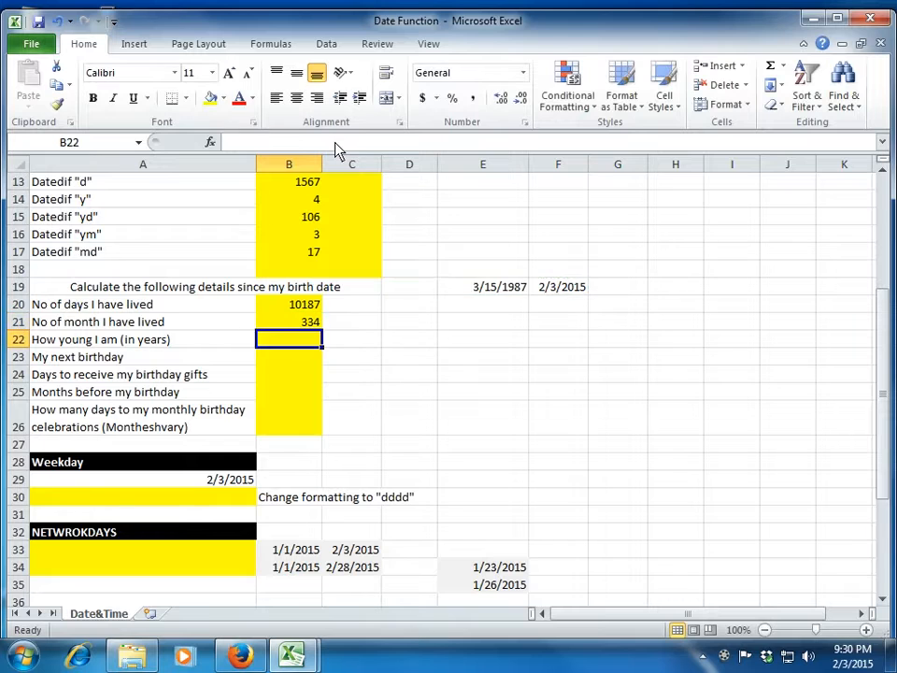
{"action": "key", "text": "Up"}
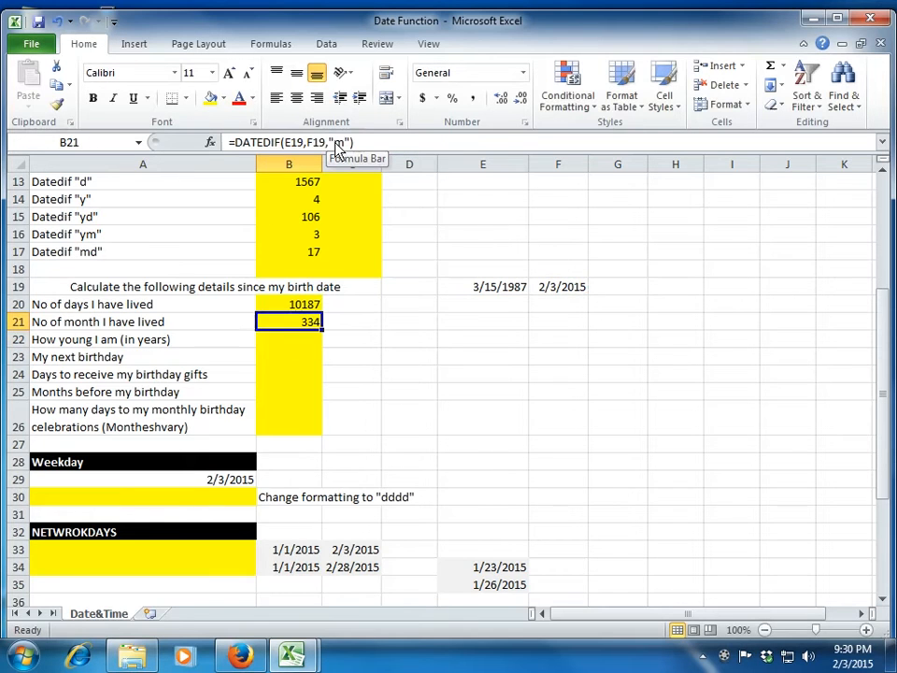
Calculate the age in years in B22 with the formula =DATEDIF(E19,F19,"y").
{"action": "key", "text": "Down"}
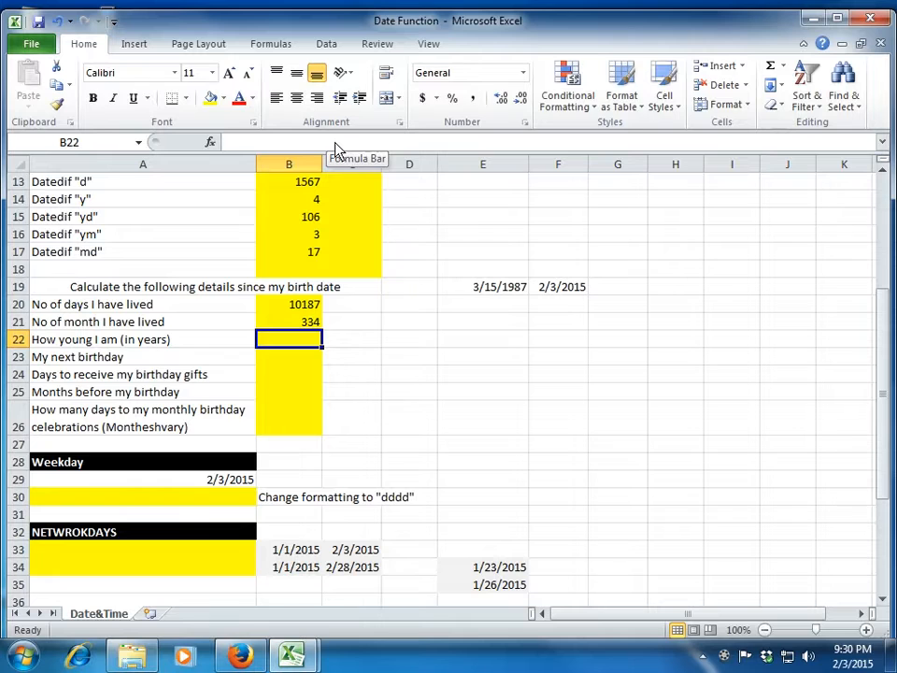
{"action": "type", "text": "="}
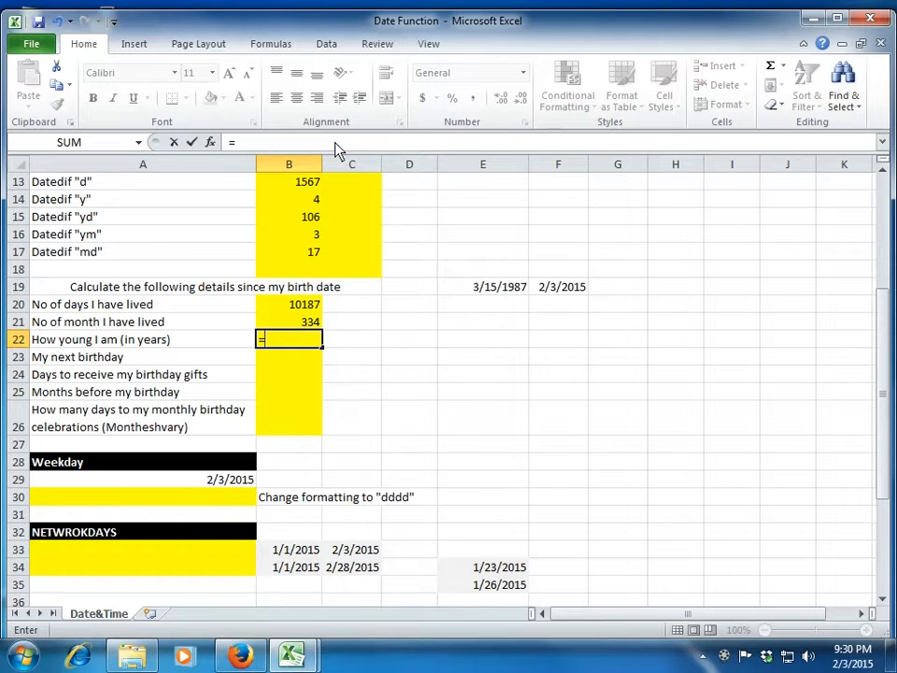
{"action": "type", "text": "datedif("}
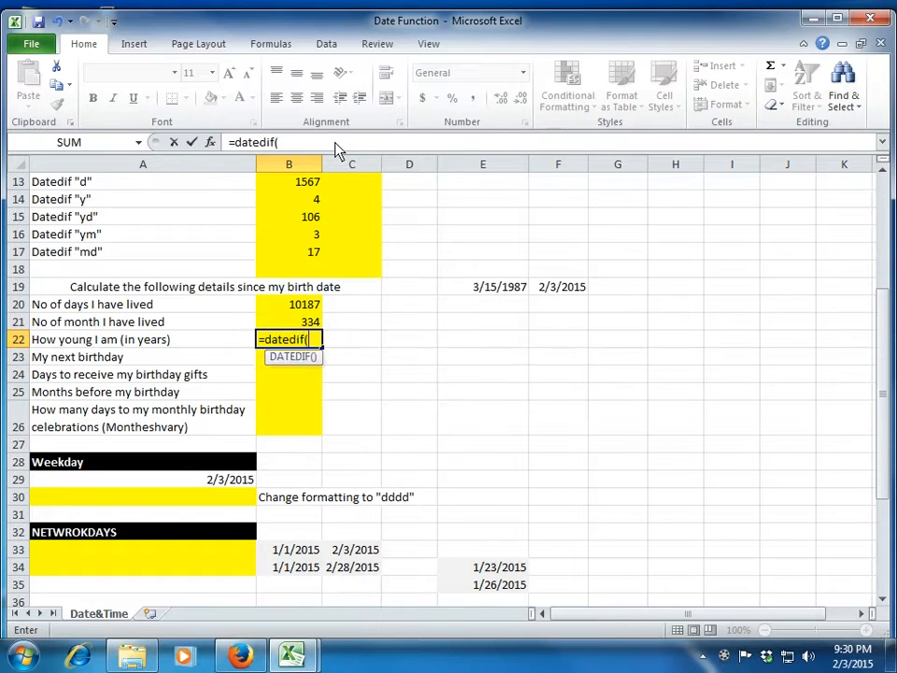
{"action": "key", "text": "Up"}
{"action": "key", "text": "Up"}
{"action": "key", "text": "Up"}
{"action": "key", "text": "Right"}
{"action": "key", "text": "Right"}
{"action": "key", "text": "Right"}
{"action": "type", "text": ","}
{"action": "key", "text": "Up"}
{"action": "key", "text": "Up"}
{"action": "key", "text": "Up"}
{"action": "key", "text": "Right"}
{"action": "key", "text": "Right"}
{"action": "key", "text": "Right"}
{"action": "key", "text": "Right"}
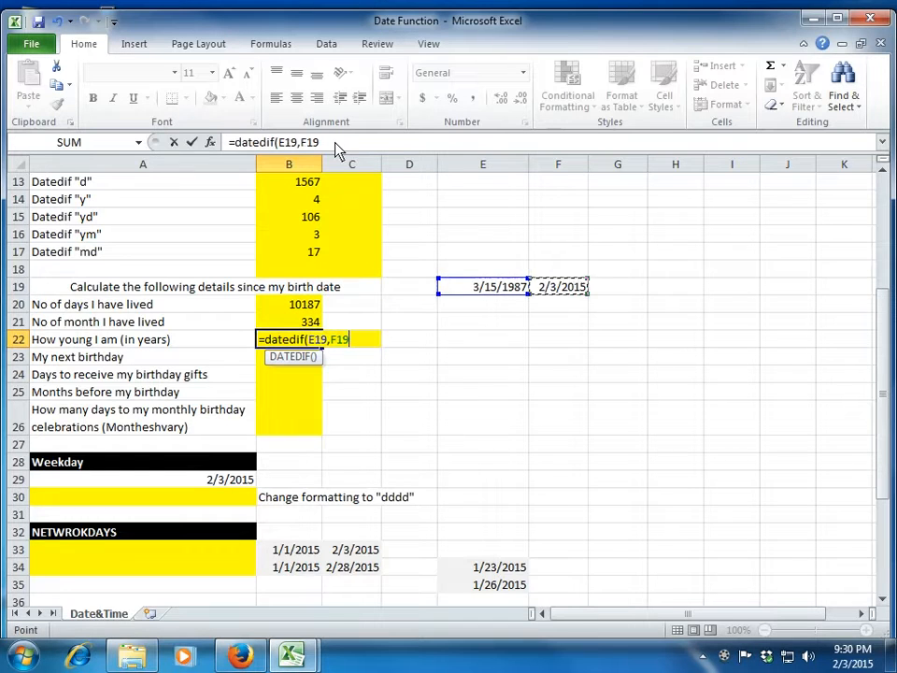
{"action": "type", "text": ",y"}
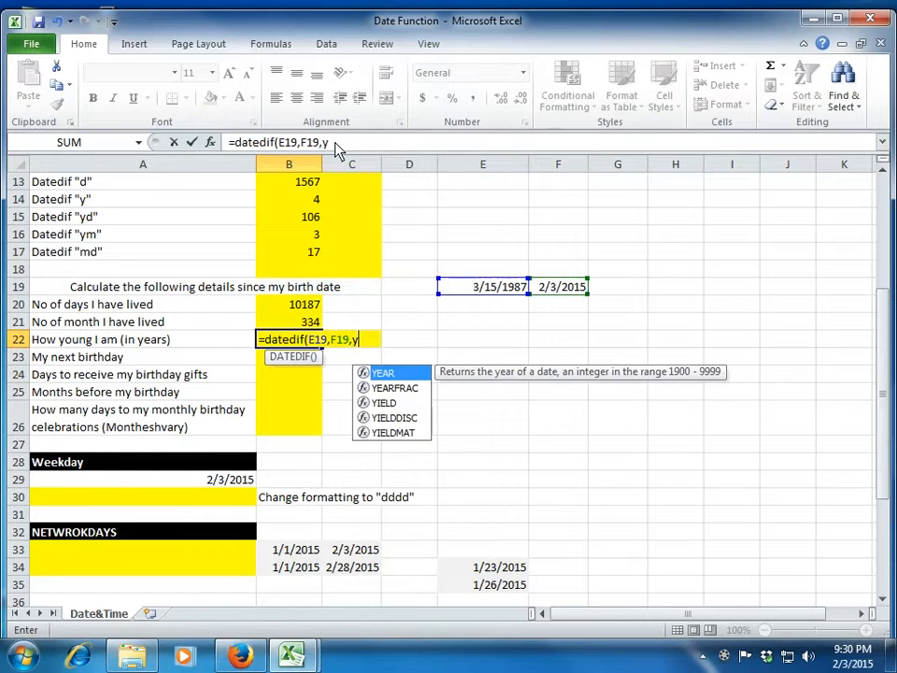
{"action": "key", "text": "BackSpace"}
{"action": "type", "text": "\"y\""}
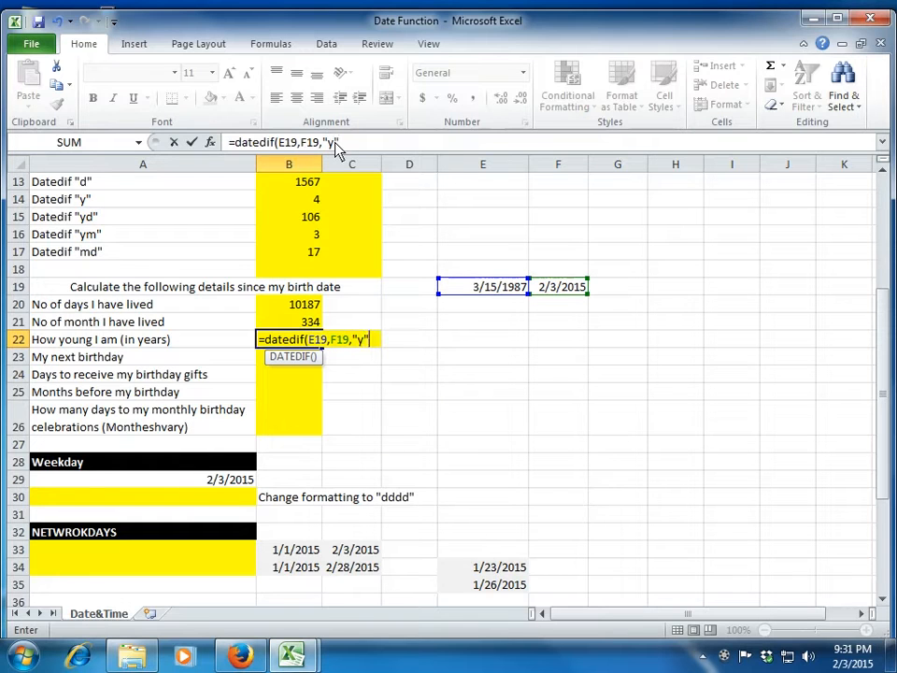
{"action": "key", "text": "Return"}
{"action": "key", "text": "Up"}
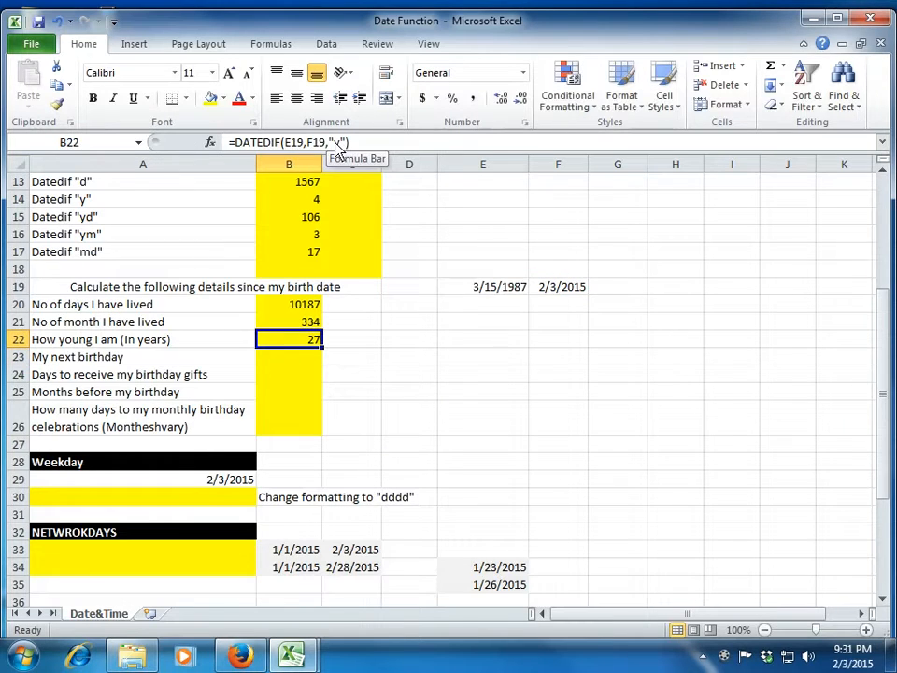
Begin the next-birthday formula in B23 with the DATE function.
{"action": "key", "text": "Down"}
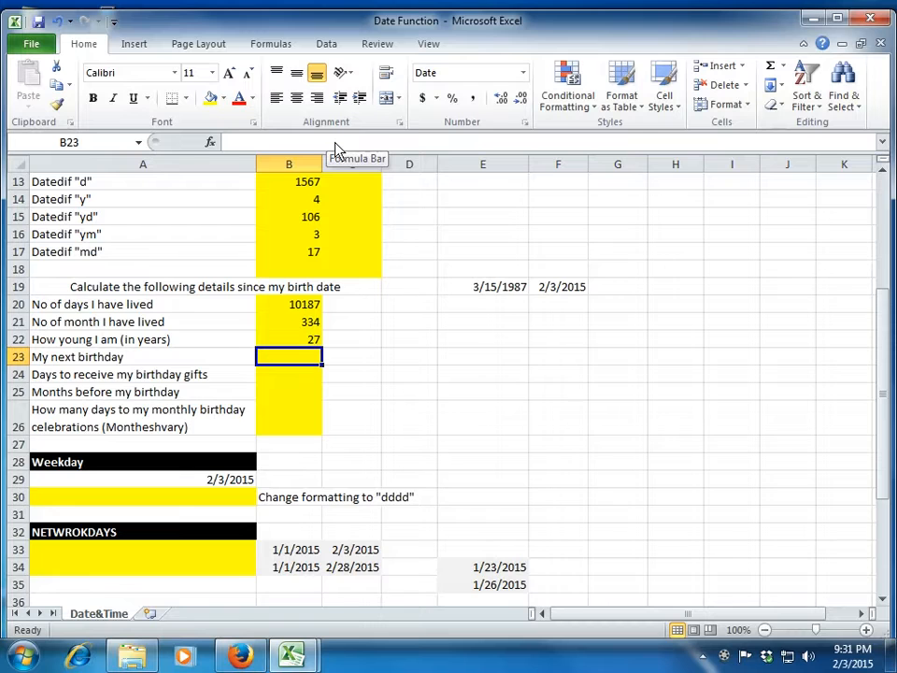
{"action": "type", "text": "="}
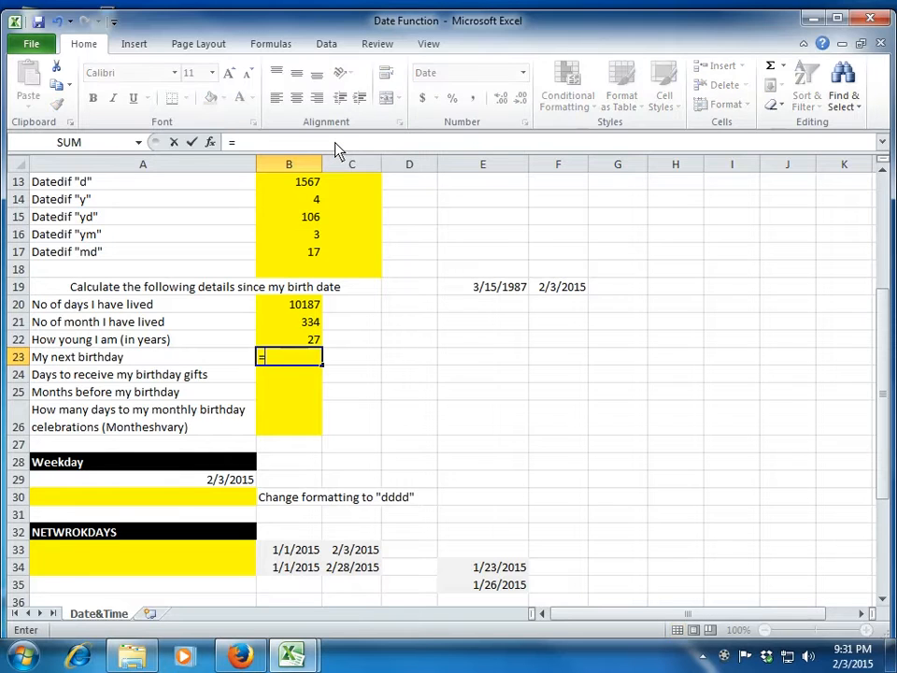
{"action": "type", "text": "date("}
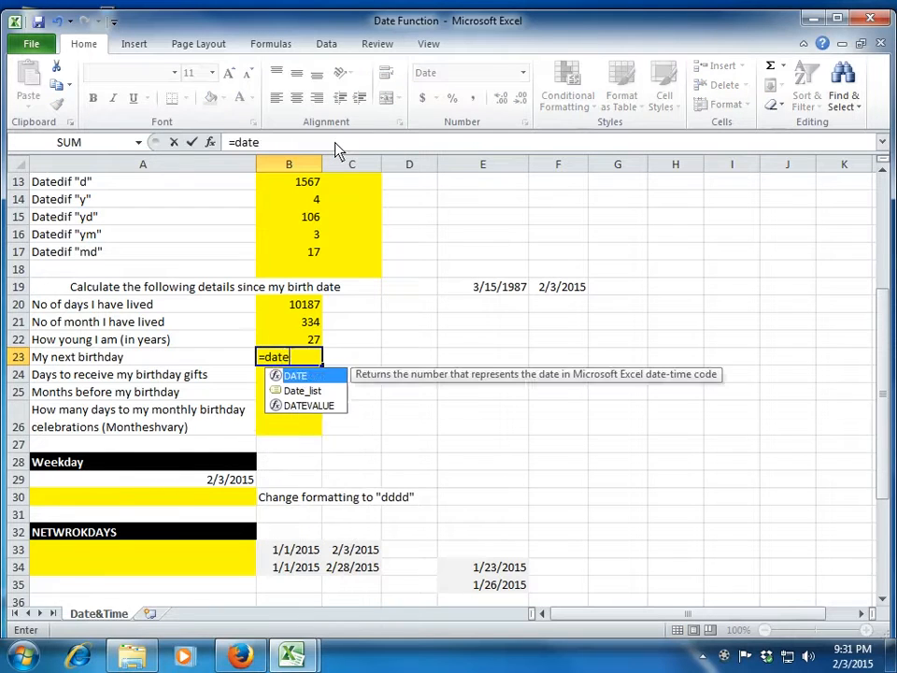
{"action": "key", "text": "Up"}
{"action": "key", "text": "Up"}
{"action": "key", "text": "Up"}
{"action": "key", "text": "Up"}
{"action": "key", "text": "Right"}
{"action": "key", "text": "Right"}
{"action": "key", "text": "Right"}
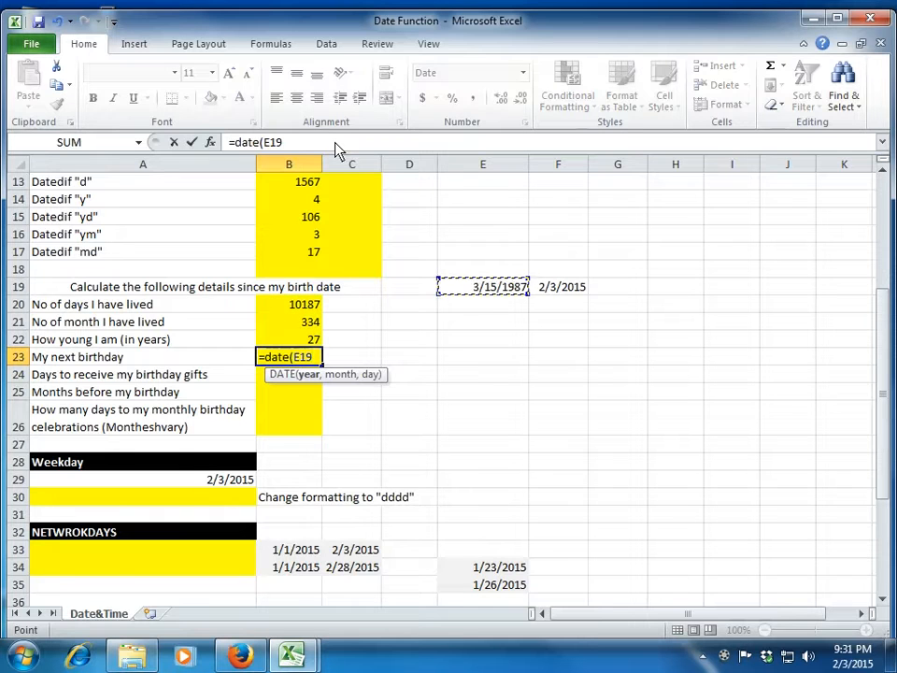
{"action": "key", "text": "BackSpace"}
{"action": "key", "text": "BackSpace"}
{"action": "key", "text": "BackSpace"}
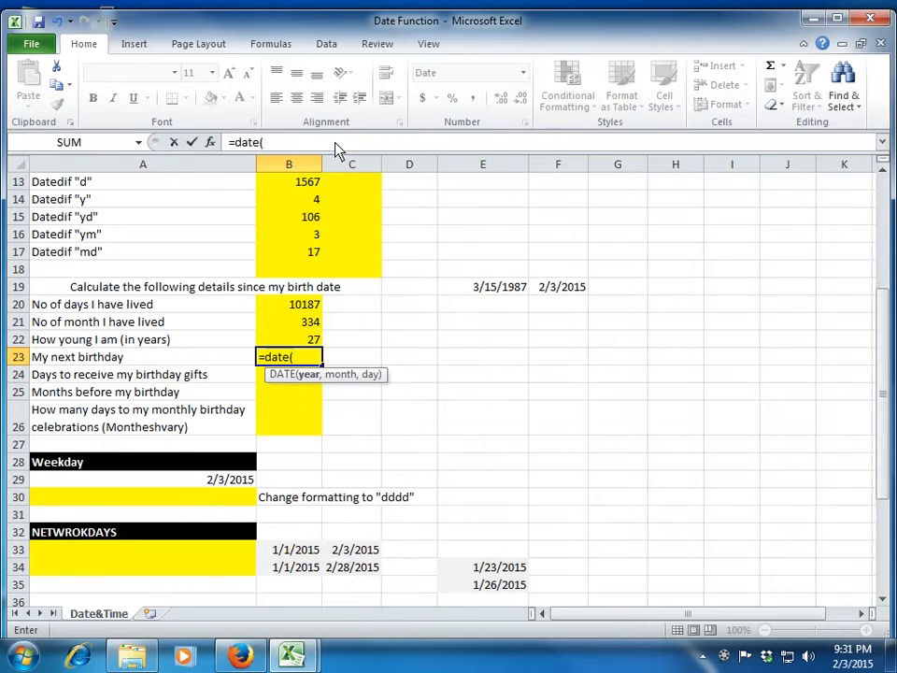
{"action": "type", "text": "year("}
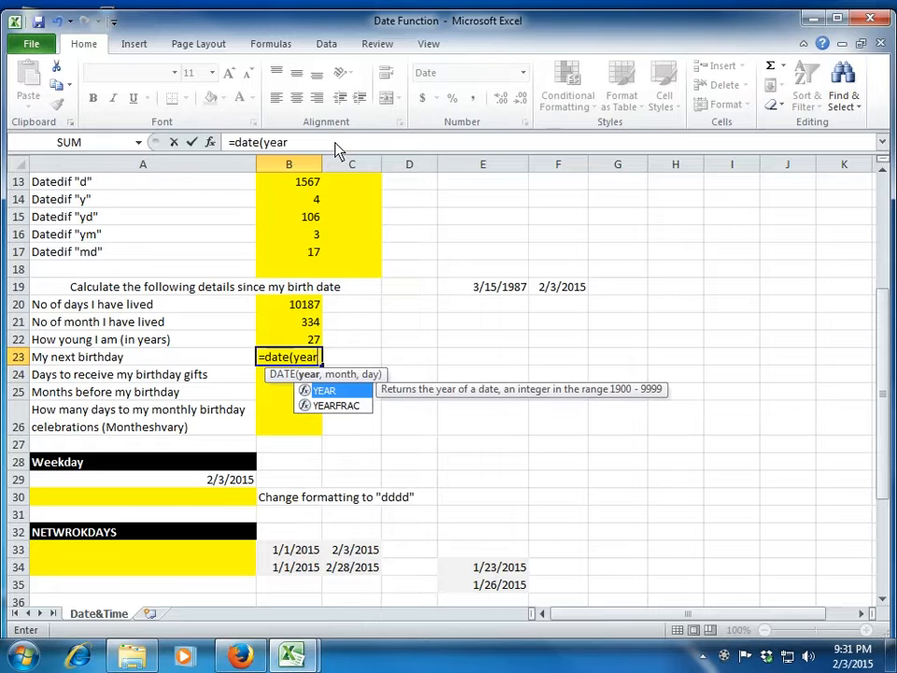
{"action": "key", "text": "Up"}
{"action": "key", "text": "Up"}
{"action": "key", "text": "Up"}
{"action": "key", "text": "Up"}
{"action": "key", "text": "Right"}
{"action": "key", "text": "Right"}
{"action": "key", "text": "Right"}
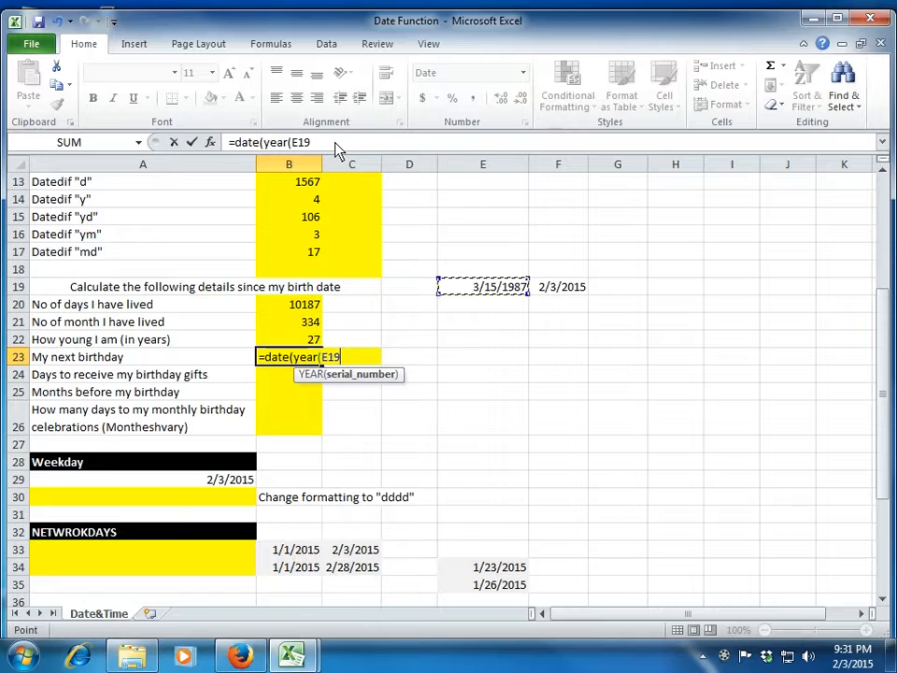
{"action": "key", "text": "Left"}
{"action": "key", "text": "Left"}
{"action": "key", "text": "Left"}
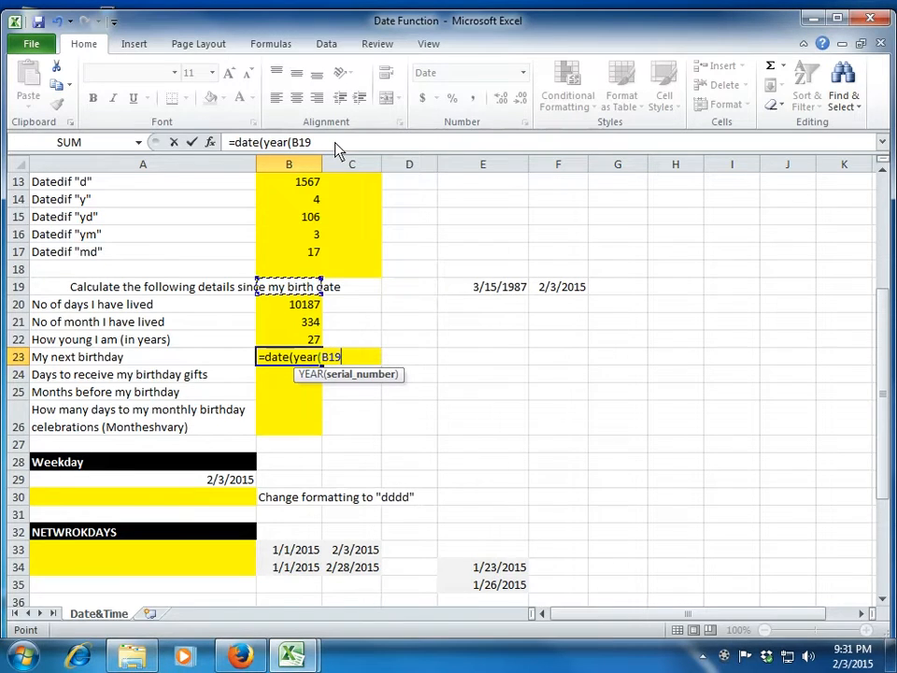
{"action": "key", "text": "BackSpace"}
{"action": "key", "text": "BackSpace"}
{"action": "key", "text": "BackSpace"}
{"action": "key", "text": "BackSpace"}
{"action": "key", "text": "BackSpace"}
{"action": "key", "text": "BackSpace"}
{"action": "key", "text": "BackSpace"}
{"action": "key", "text": "BackSpace"}
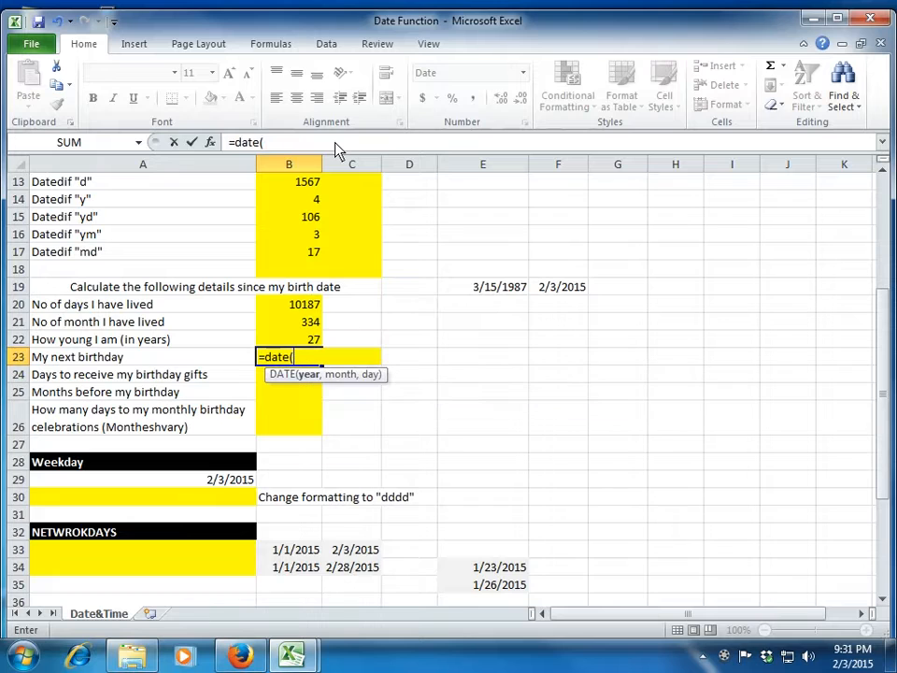
Try to use B22+1 as the year argument of the DATE formula in B23.
{"action": "key", "text": "Up"}
{"action": "type", "text": "+1"}
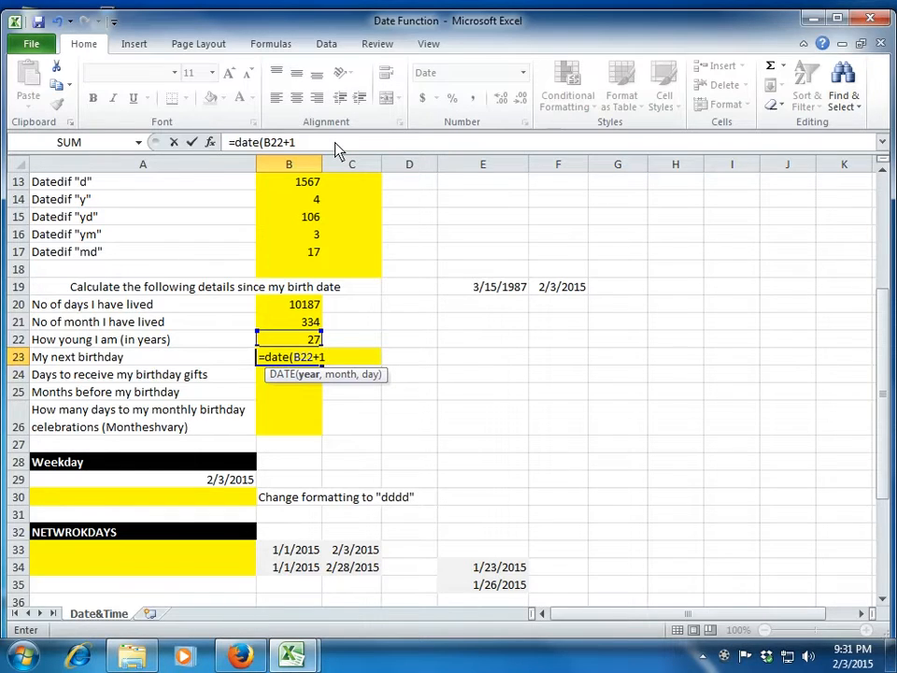
{"action": "key", "text": "Return"}
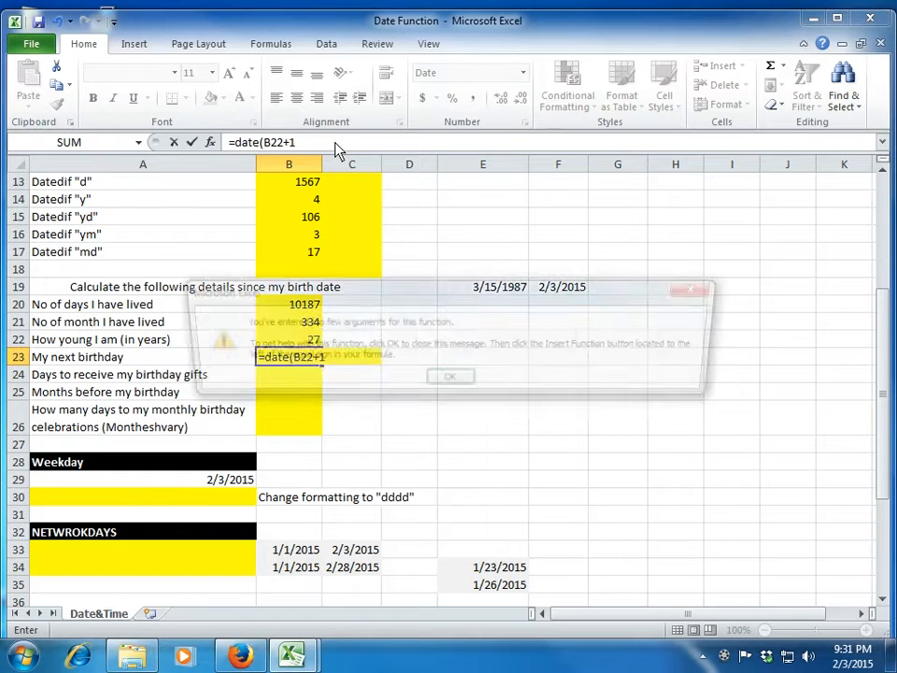
{"action": "key", "text": "Return"}
{"action": "key", "text": "BackSpace"}
{"action": "key", "text": "BackSpace"}
{"action": "key", "text": "BackSpace"}
{"action": "key", "text": "BackSpace"}
{"action": "key", "text": "BackSpace"}
Nest the YEAR function inside DATE as the year argument of the formula in B23.
{"action": "type", "text": "yer"}
{"action": "key", "text": "BackSpace"}
{"action": "type", "text": "ar("}
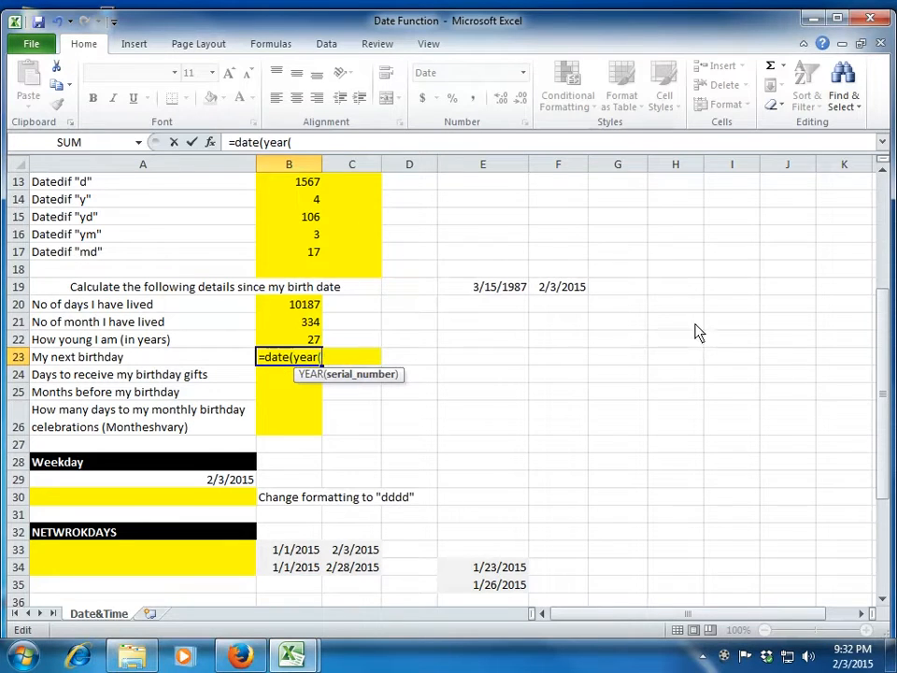
{"action": "left_click", "coordinate": [570, 293]}
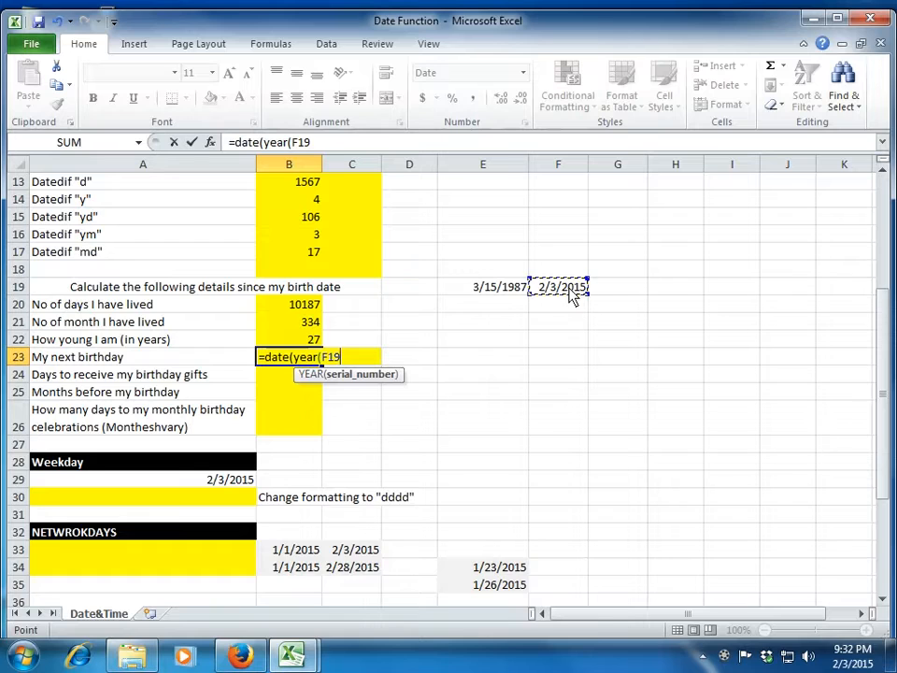
{"action": "type", "text": ")+1"}
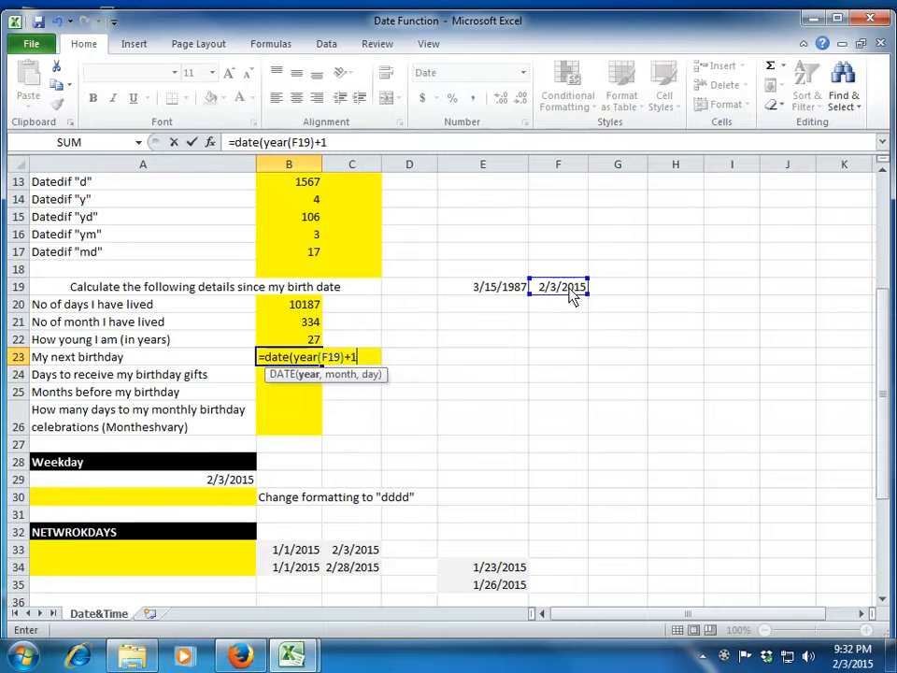
{"action": "key", "text": "BackSpace"}
{"action": "key", "text": "BackSpace"}
{"action": "key", "text": "BackSpace"}
{"action": "key", "text": "BackSpace"}
{"action": "key", "text": "BackSpace"}
{"action": "key", "text": "BackSpace"}
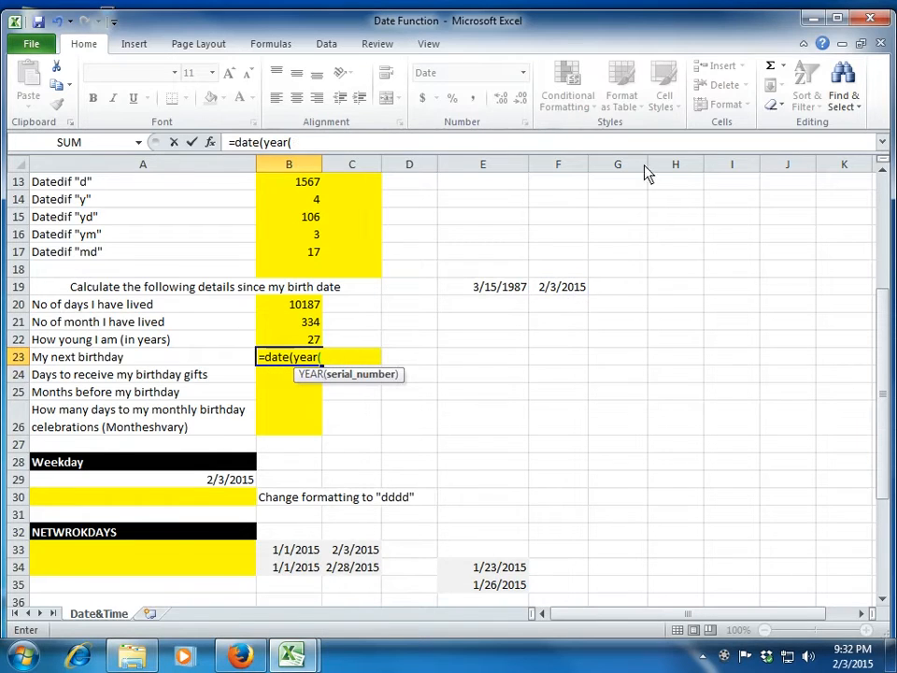
Complete the year argument in B23 so that it reads year(E19)+B22.
{"action": "left_click", "coordinate": [520, 293]}
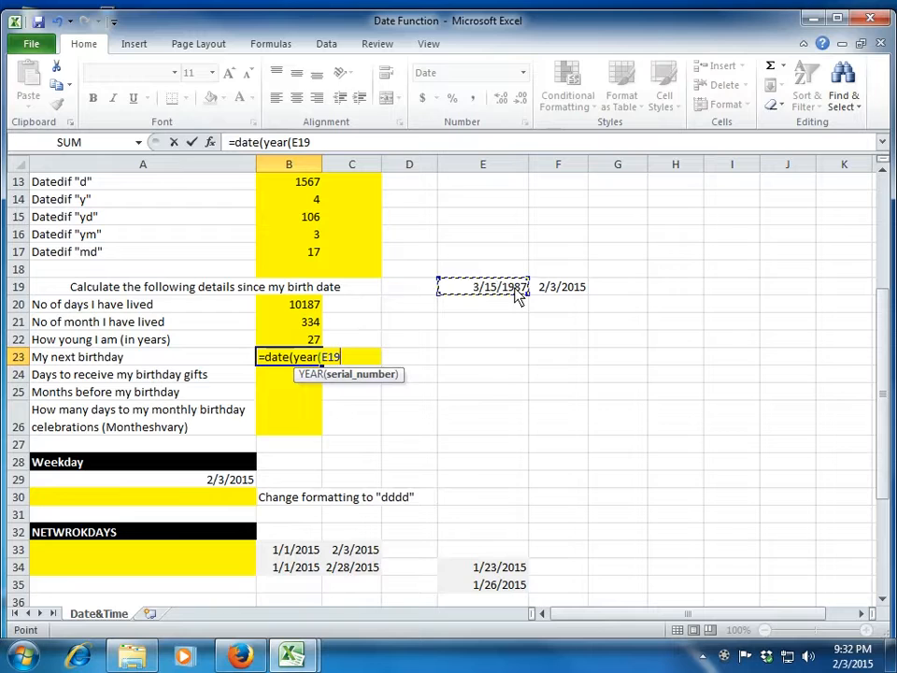
{"action": "type", "text": ")+"}
{"action": "key", "text": "Up"}
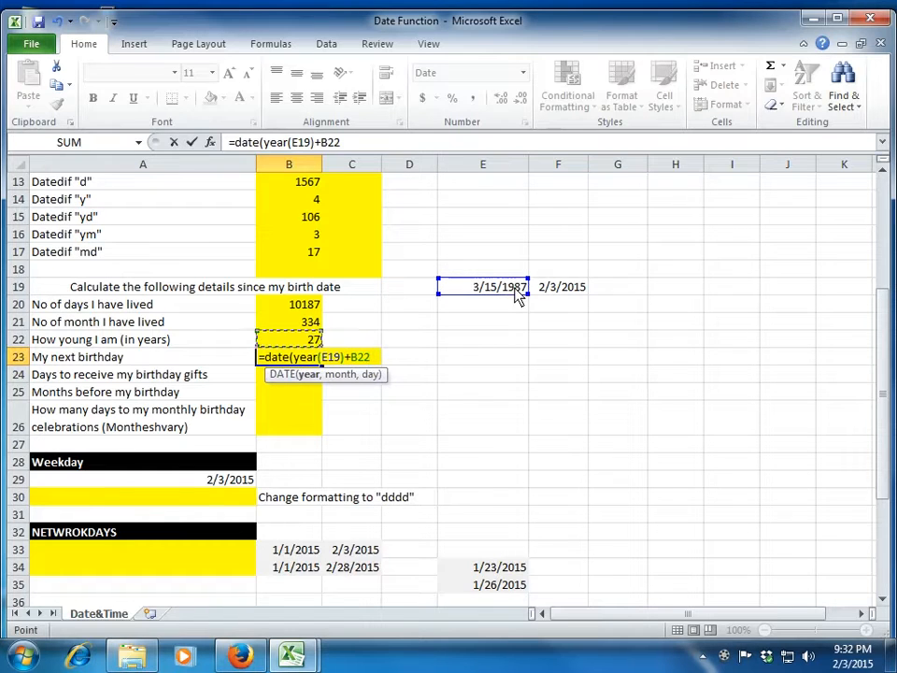
{"action": "type", "text": ","}
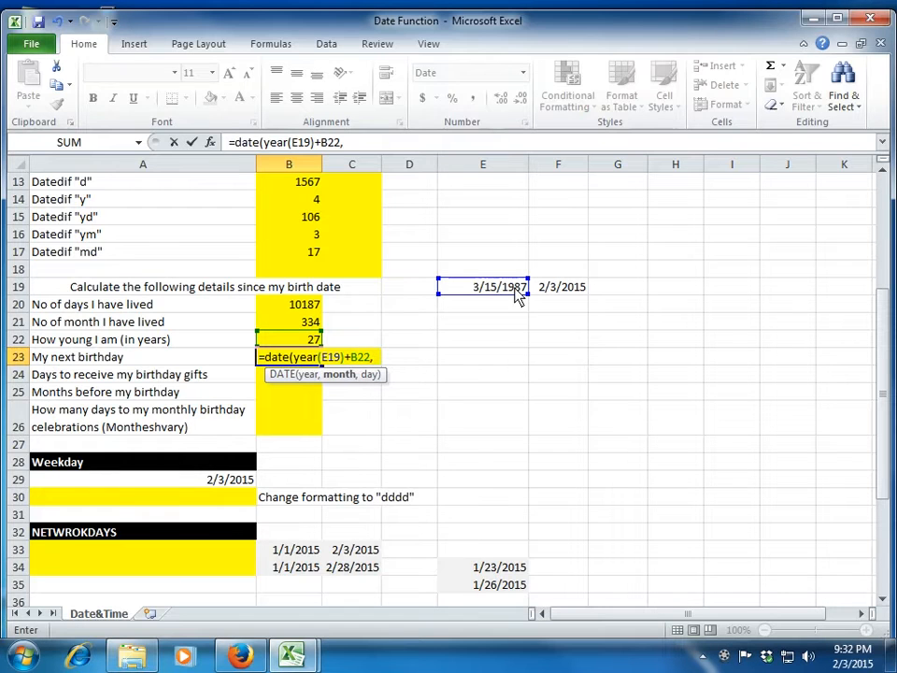
Add month(E19) as the month argument of the DATE formula in B23.
{"action": "type", "text": "mon"}
{"action": "type", "text": "("}
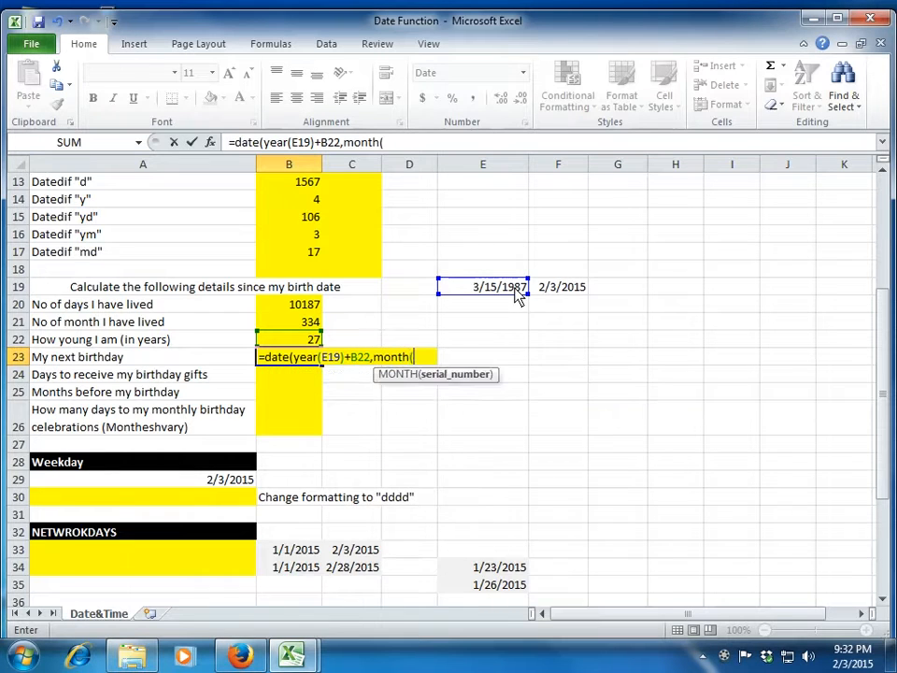
{"action": "key", "text": "Up"}
{"action": "key", "text": "Up"}
{"action": "key", "text": "Up"}
{"action": "key", "text": "Up"}
{"action": "left_click", "coordinate": [518, 294]}
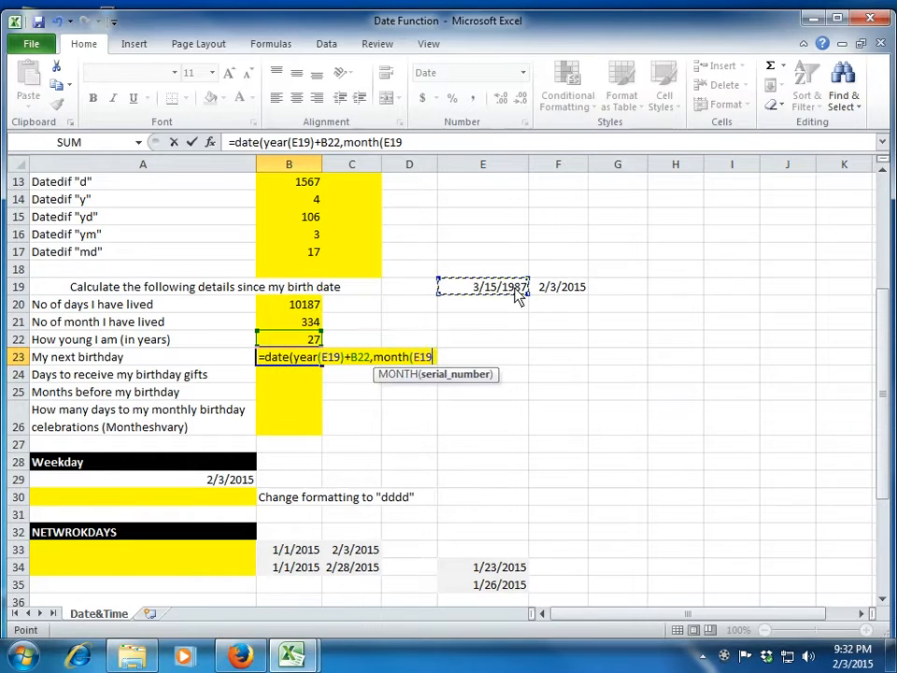
{"action": "type", "text": ")"}
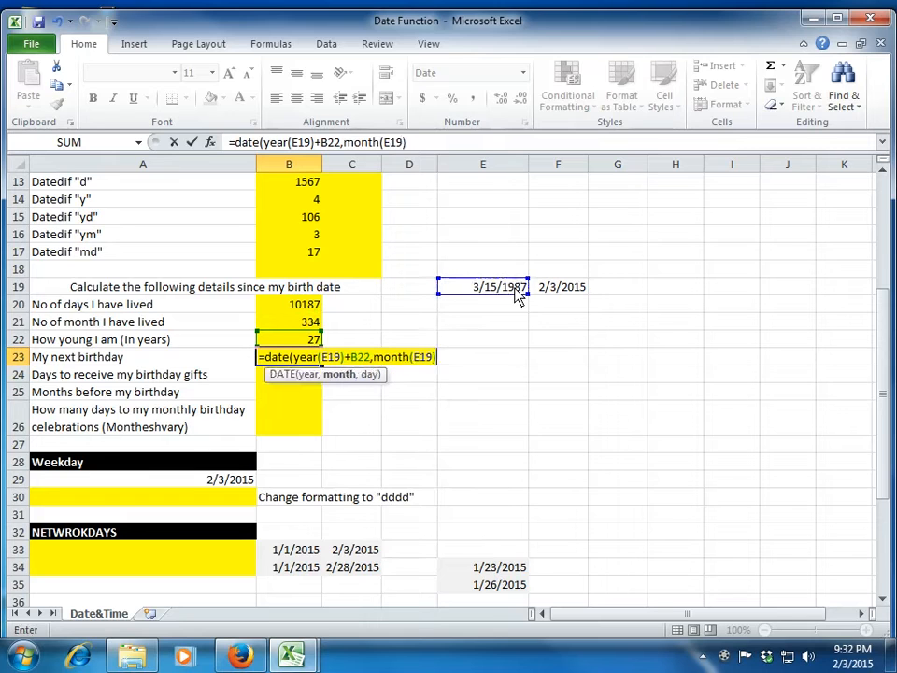
Add day(E19) as the day argument of the DATE formula in B23 and close its parentheses.
{"action": "type", "text": ","}
{"action": "type", "text": "day("}
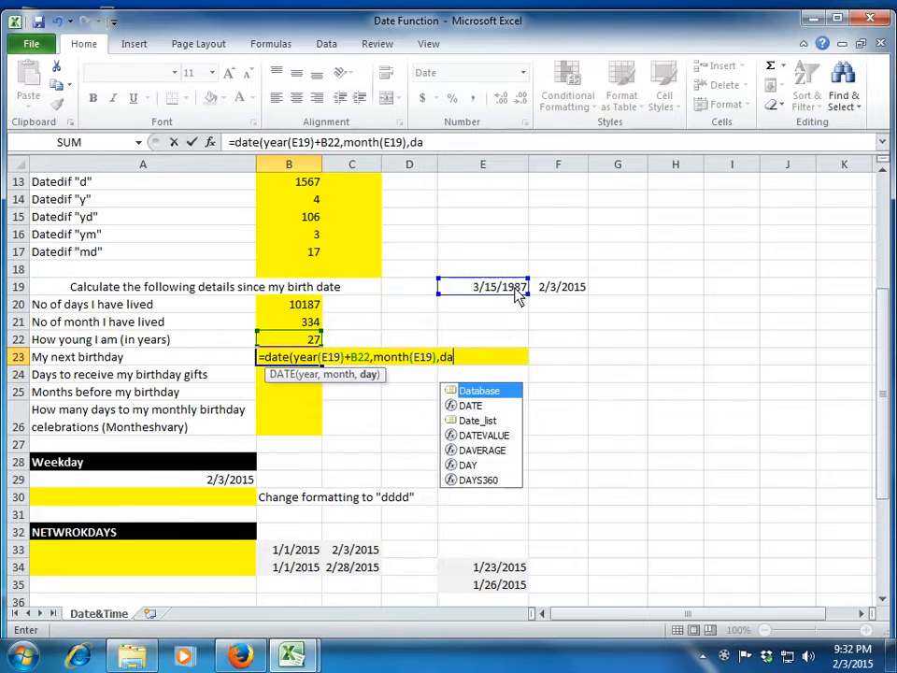
{"action": "key", "text": "Up"}
{"action": "key", "text": "Up"}
{"action": "key", "text": "Up"}
{"action": "key", "text": "Up"}
{"action": "left_click", "coordinate": [519, 295]}
{"action": "type", "text": ")"}
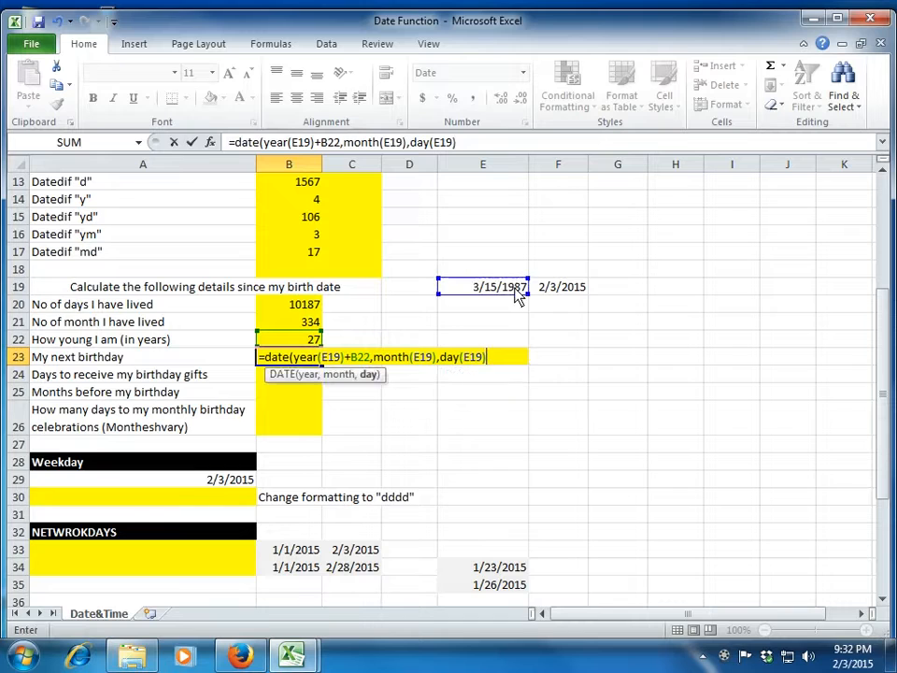
{"action": "type", "text": ")"}
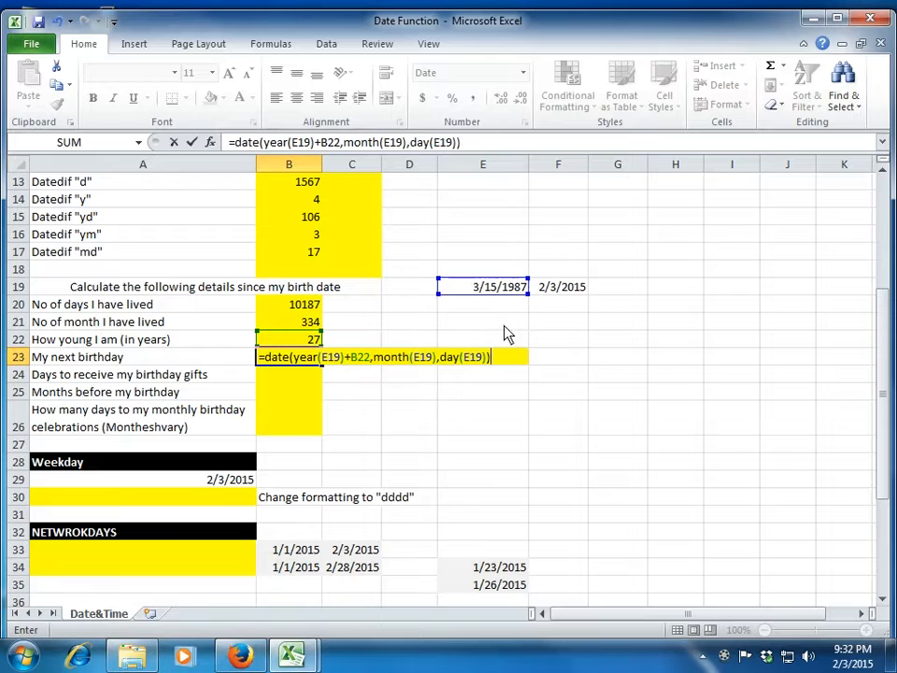
Add +1 after B22 in the year argument of the DATE formula in B23 and commit the formula.
{"action": "left_click", "coordinate": [367, 360]}
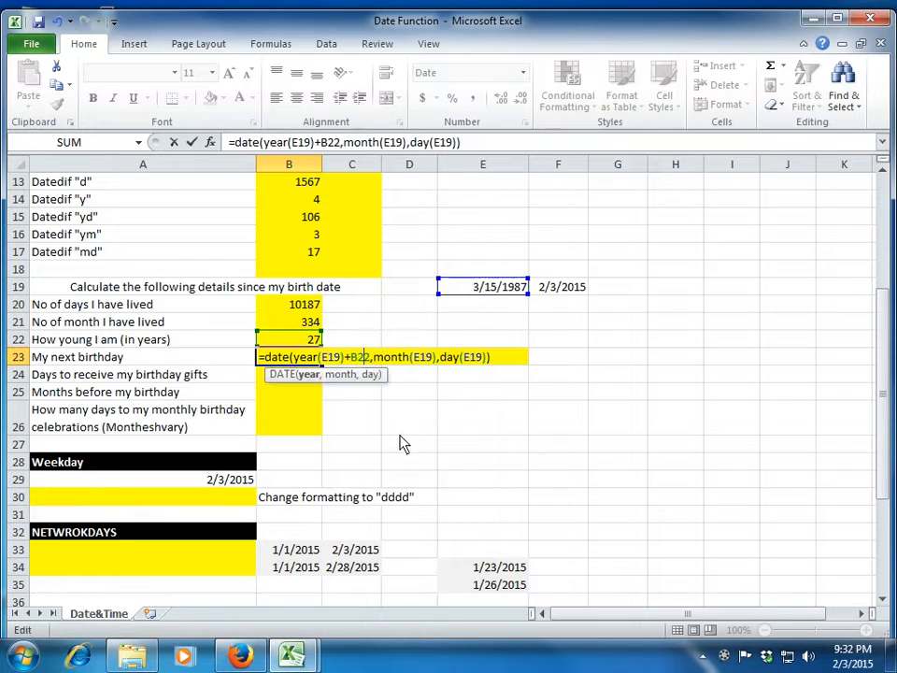
{"action": "type", "text": "+"}
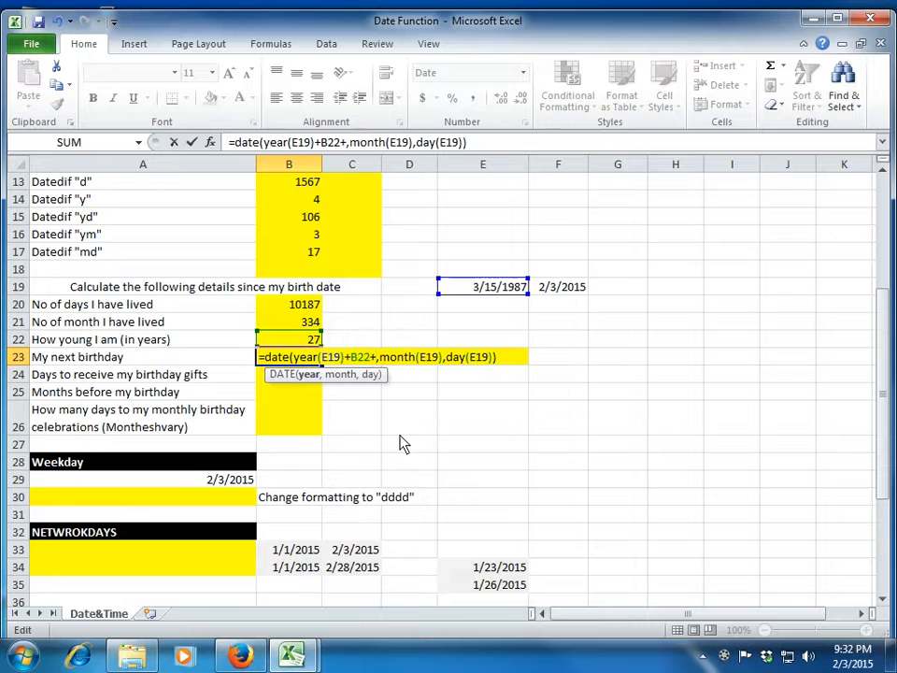
{"action": "type", "text": "1"}
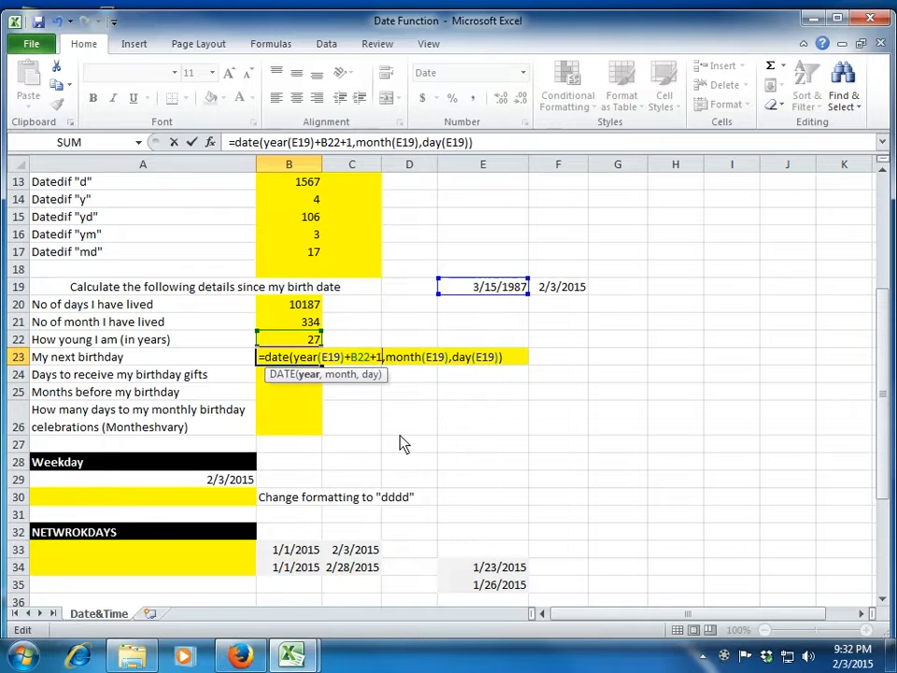
{"action": "key", "text": "Return"}
{"action": "key", "text": "Up"}
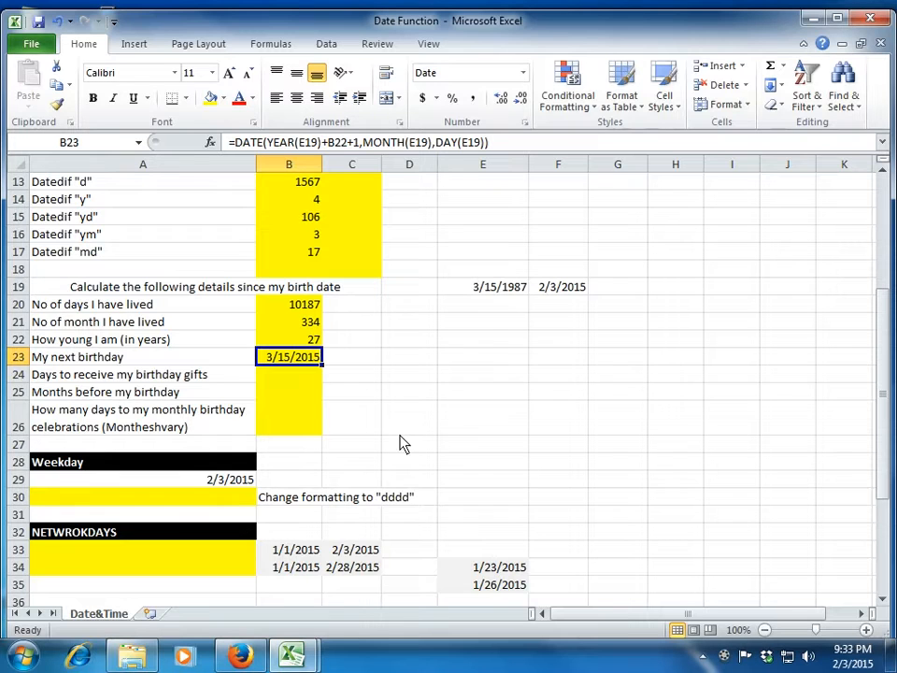
Begin a subtraction formula in B24 that takes the next birthday in B23 as the starting date.
{"action": "key", "text": "Down"}
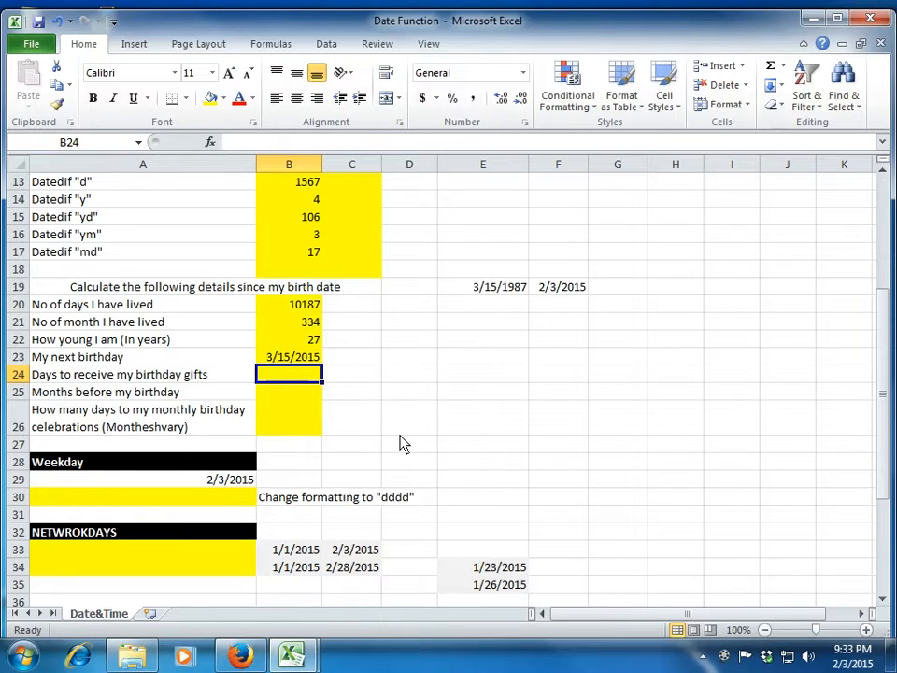
{"action": "type", "text": "="}
{"action": "key", "text": "Up"}
{"action": "type", "text": "-"}
{"action": "key", "text": "Up"}
{"action": "key", "text": "Up"}
{"action": "key", "text": "Up"}
{"action": "key", "text": "Up"}
{"action": "key", "text": "Up"}
{"action": "key", "text": "Right"}
{"action": "key", "text": "Right"}
{"action": "key", "text": "Right"}
{"action": "key", "text": "Right"}
{"action": "key", "text": "BackSpace"}
{"action": "key", "text": "BackSpace"}
{"action": "key", "text": "BackSpace"}
Complete the B24 formula as =B23-today() and give the cell the General number format.
{"action": "type", "text": "today()"}
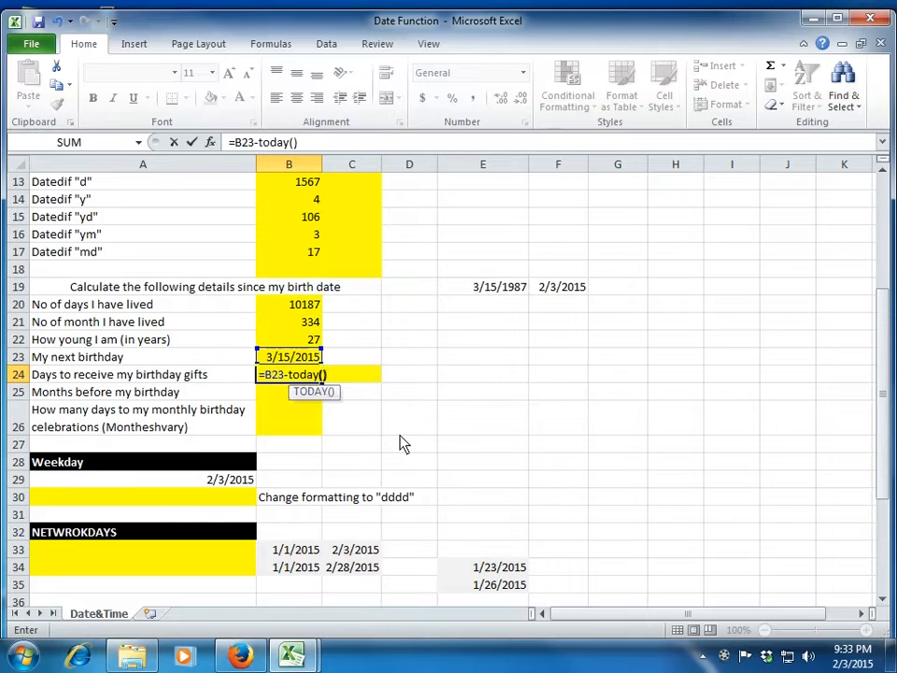
{"action": "key", "text": "Return"}
{"action": "key", "text": "Up"}
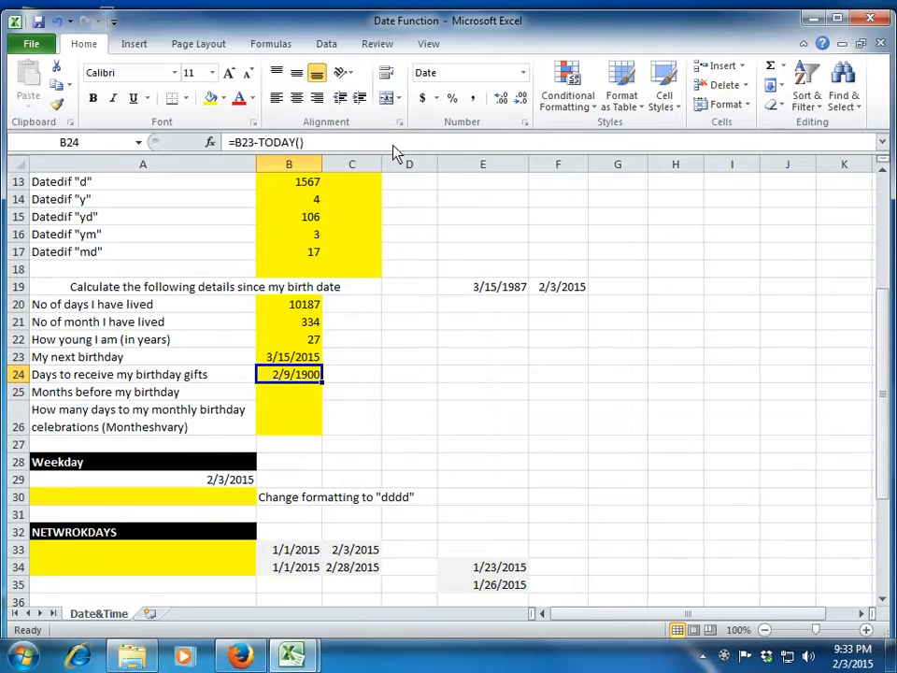
{"action": "left_click", "coordinate": [525, 75]}
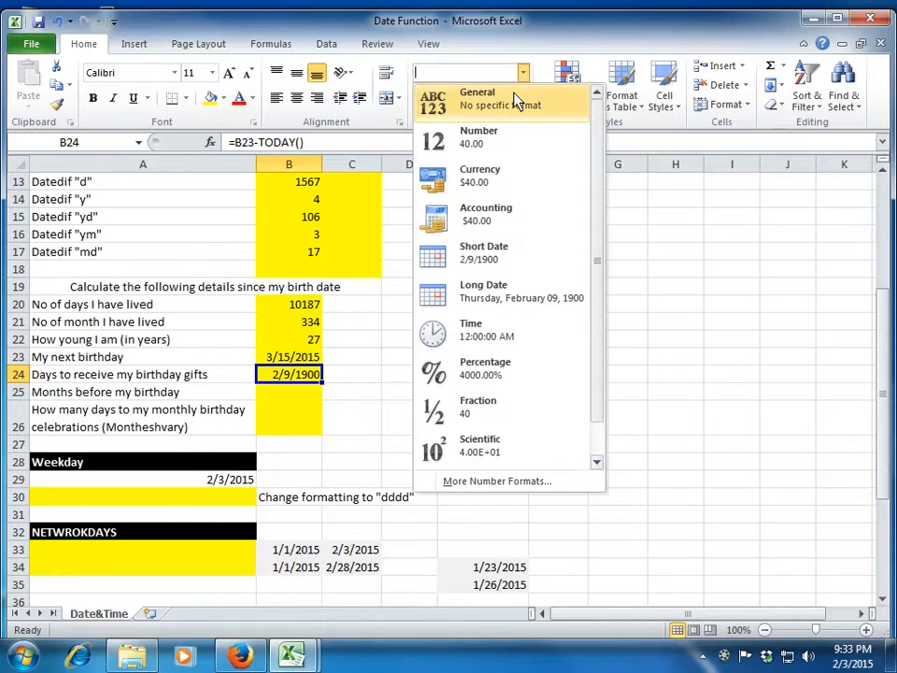
{"action": "left_click", "coordinate": [516, 96]}
{"action": "key", "text": "Return"}
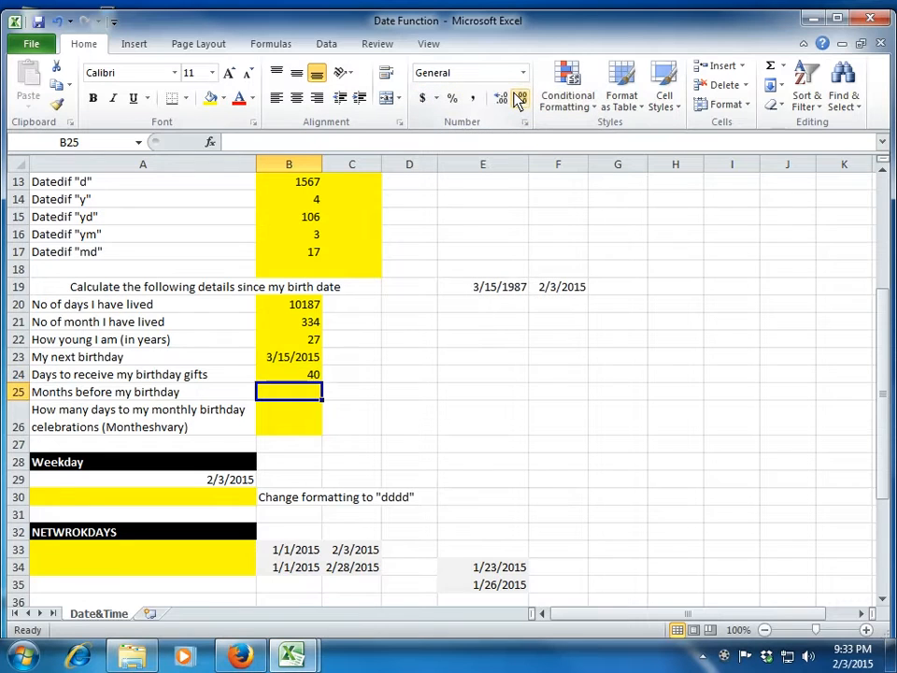
{"action": "key", "text": "Up"}
{"action": "key", "text": "Down"}
{"action": "type", "text": "datedif("}
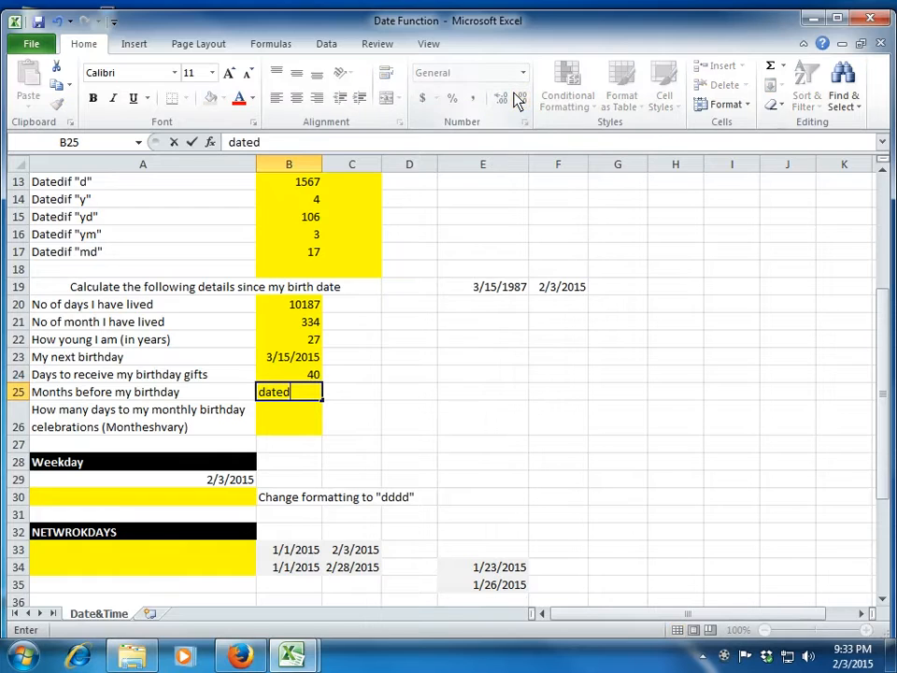
{"action": "key", "text": "Up"}
{"action": "key", "text": "Up"}
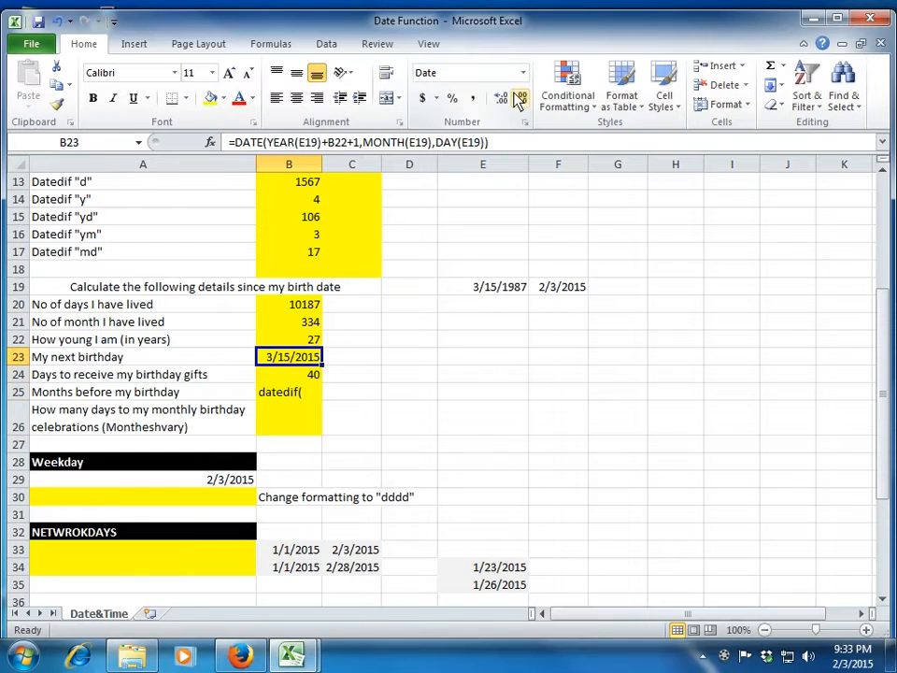
{"action": "key", "text": "Down"}
{"action": "key", "text": "Down"}
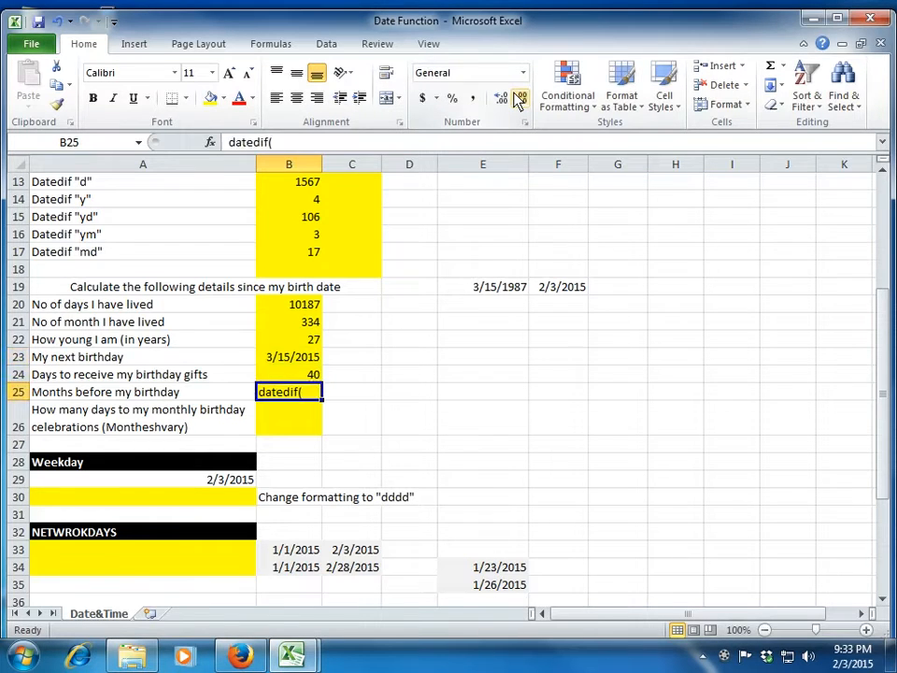
Enter =datedif(F19,B23,m) in B25 to calculate the months before the birthday.
{"action": "type", "text": "=datedif("}
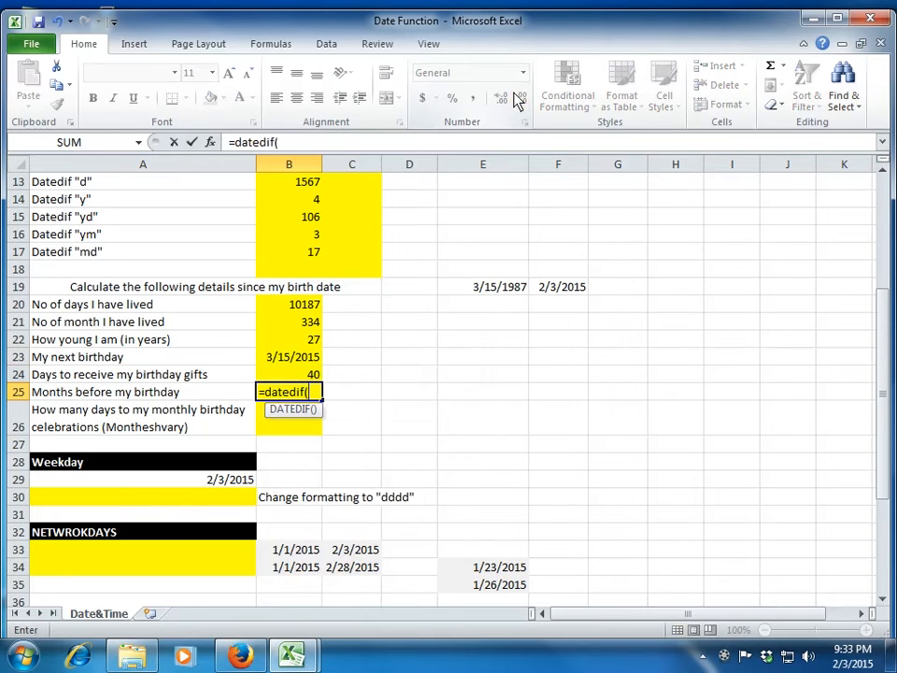
{"action": "key", "text": "Up"}
{"action": "key", "text": "Up"}
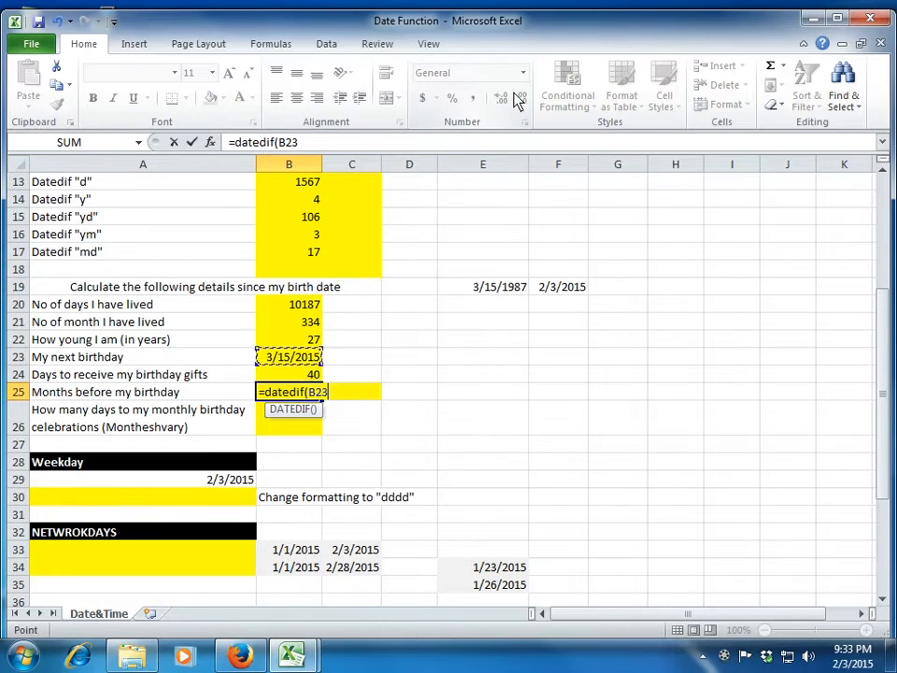
{"action": "key", "text": "Up"}
{"action": "key", "text": "Up"}
{"action": "key", "text": "Up"}
{"action": "key", "text": "Right"}
{"action": "key", "text": "Right"}
{"action": "key", "text": "Right"}
{"action": "key", "text": "Right"}
{"action": "key", "text": "Up"}
{"action": "type", "text": ","}
{"action": "key", "text": "Up"}
{"action": "key", "text": "Up"}
{"action": "type", "text": ",m)"}
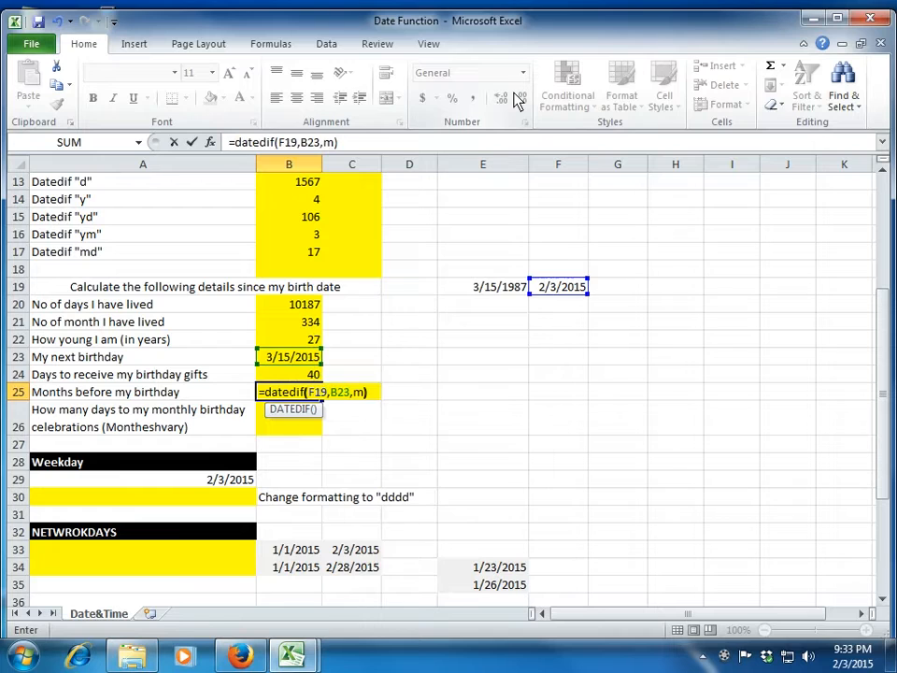
{"action": "key", "text": "Return"}
{"action": "key", "text": "Up"}
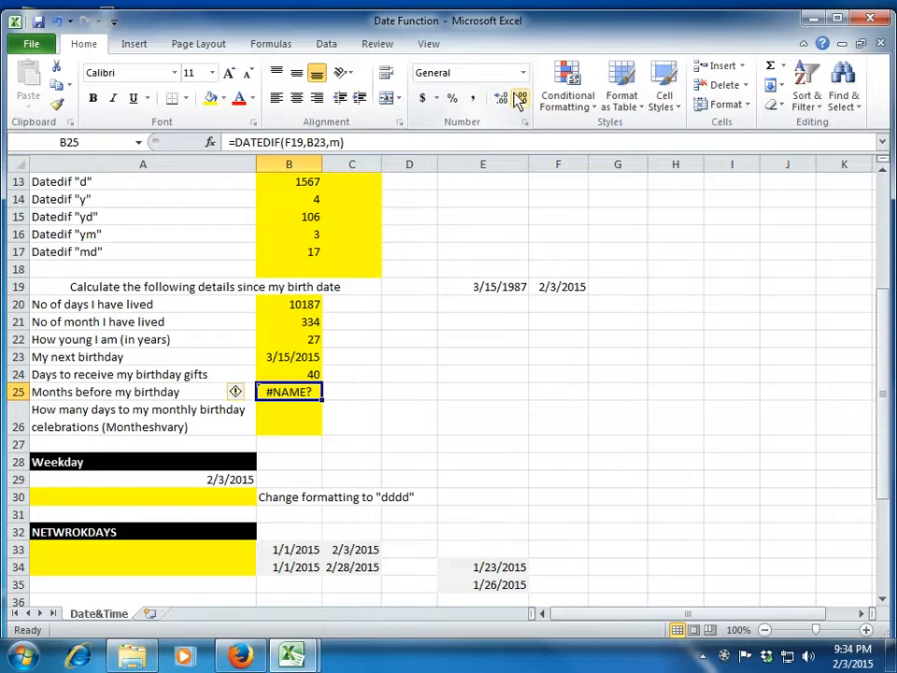
Enclose the m unit of the DATEDIF formula in B25 in double quotes.
{"action": "key", "text": "F2"}
{"action": "key", "text": "Left"}
{"action": "type", "text": "\""}
{"action": "key", "text": "Left"}
{"action": "key", "text": "Left"}
{"action": "type", "text": "\""}
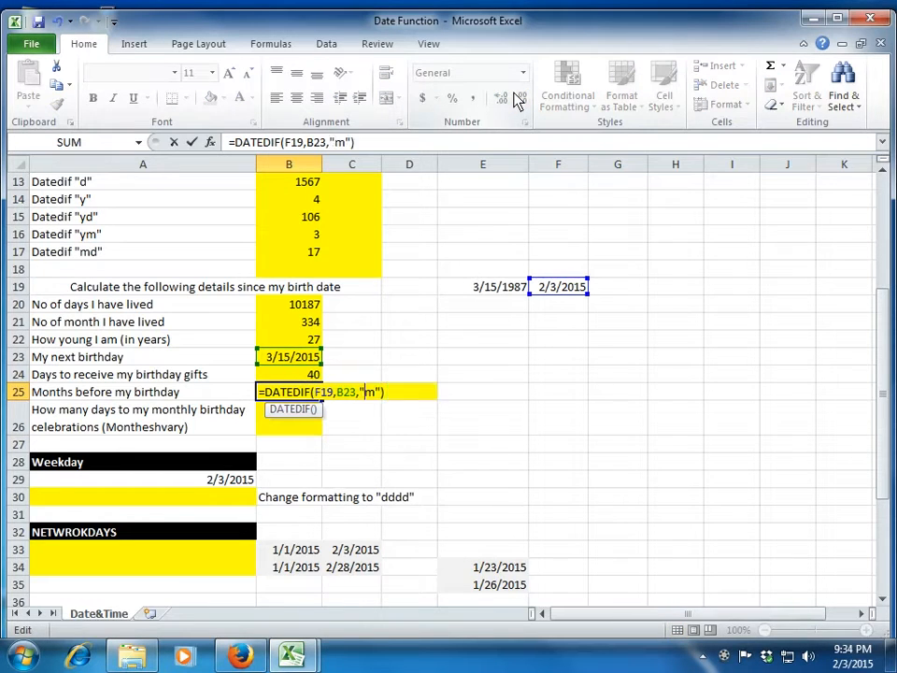
{"action": "key", "text": "Return"}
{"action": "key", "text": "Up"}
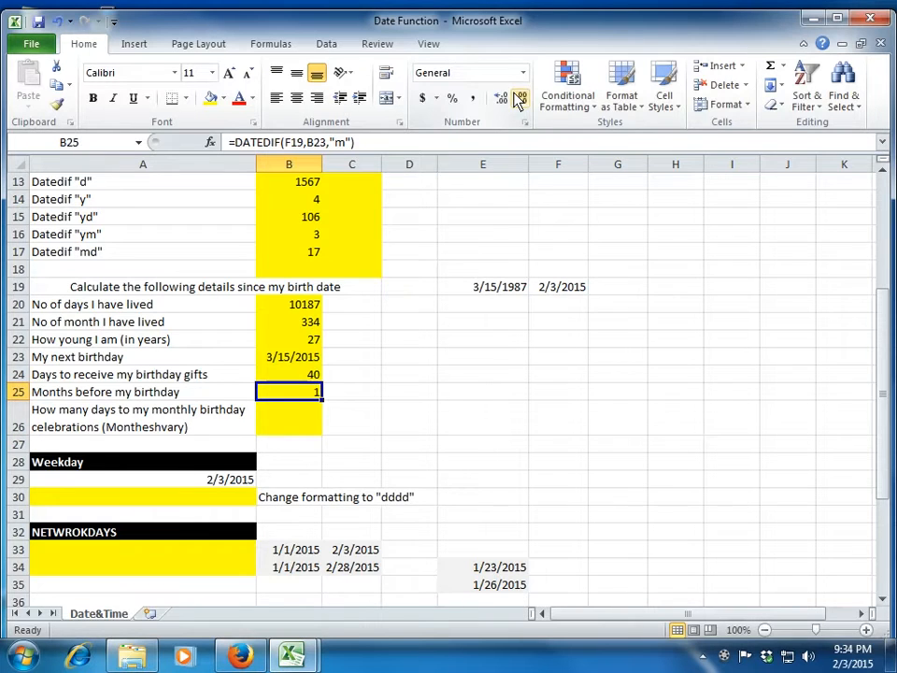
Begin a DATEDIF formula in B26 with F19 as the start date and B23 as the end date.
{"action": "key", "text": "Down"}
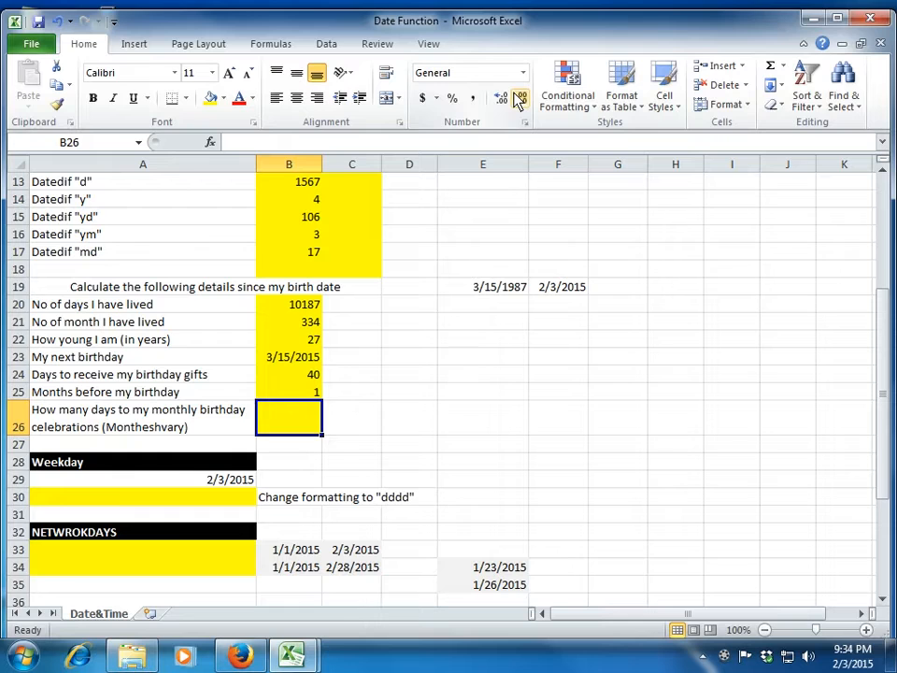
{"action": "type", "text": "="}
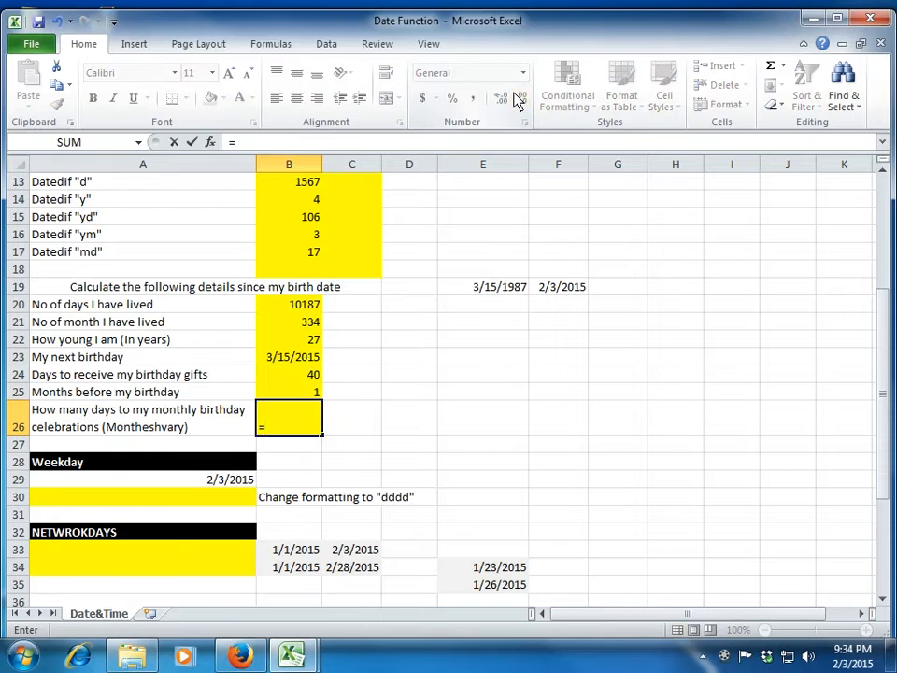
{"action": "type", "text": "datedif("}
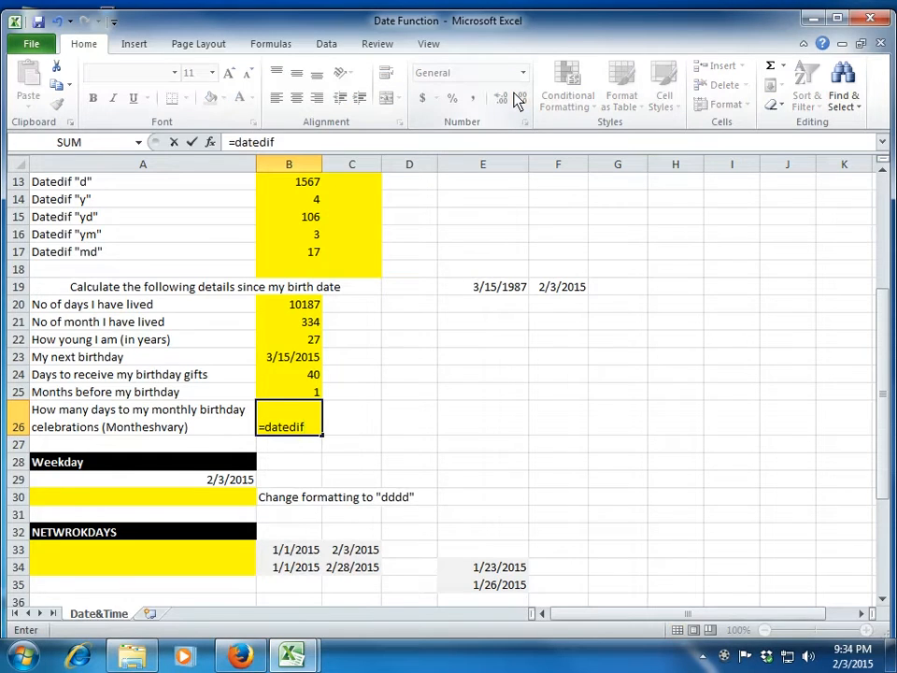
{"action": "key", "text": "Up"}
{"action": "key", "text": "Up"}
{"action": "key", "text": "Up"}
{"action": "key", "text": "Right"}
{"action": "key", "text": "Right"}
{"action": "key", "text": "Right"}
{"action": "key", "text": "Right"}
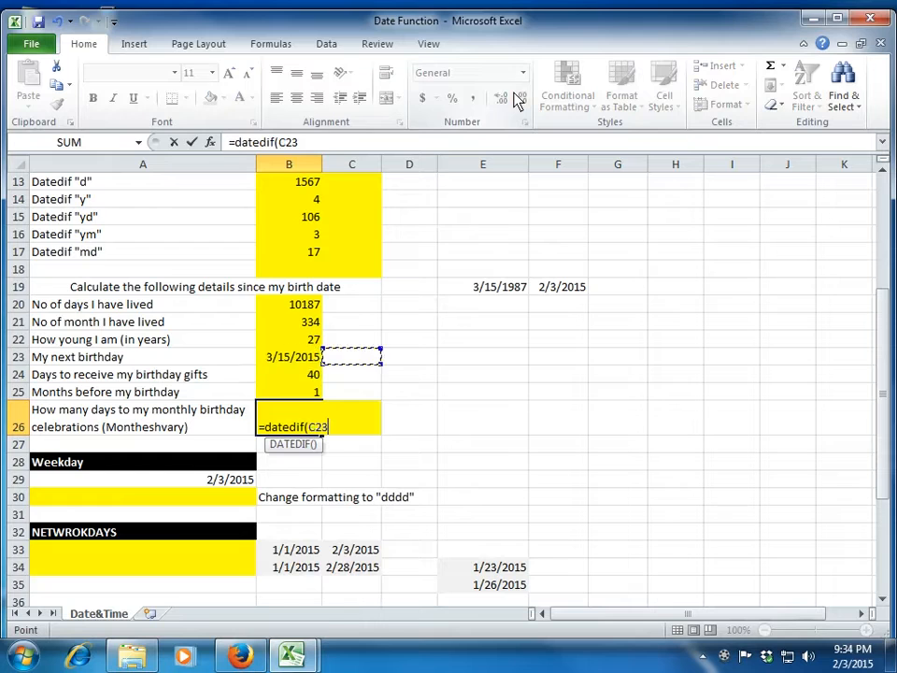
{"action": "key", "text": "Up"}
{"action": "key", "text": "Up"}
{"action": "key", "text": "Up"}
{"action": "key", "text": "Up"}
{"action": "type", "text": ","}
{"action": "key", "text": "Up"}
{"action": "key", "text": "Up"}
{"action": "key", "text": "Up"}
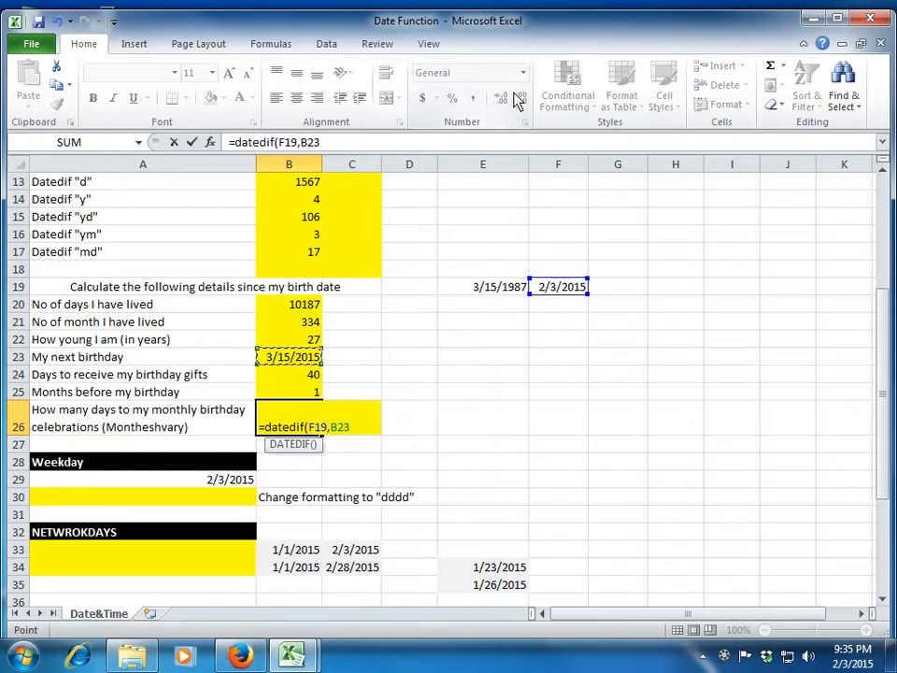
Complete the DATEDIF formula in B26 with the unit "md" and commit it.
{"action": "type", "text": ",md)"}
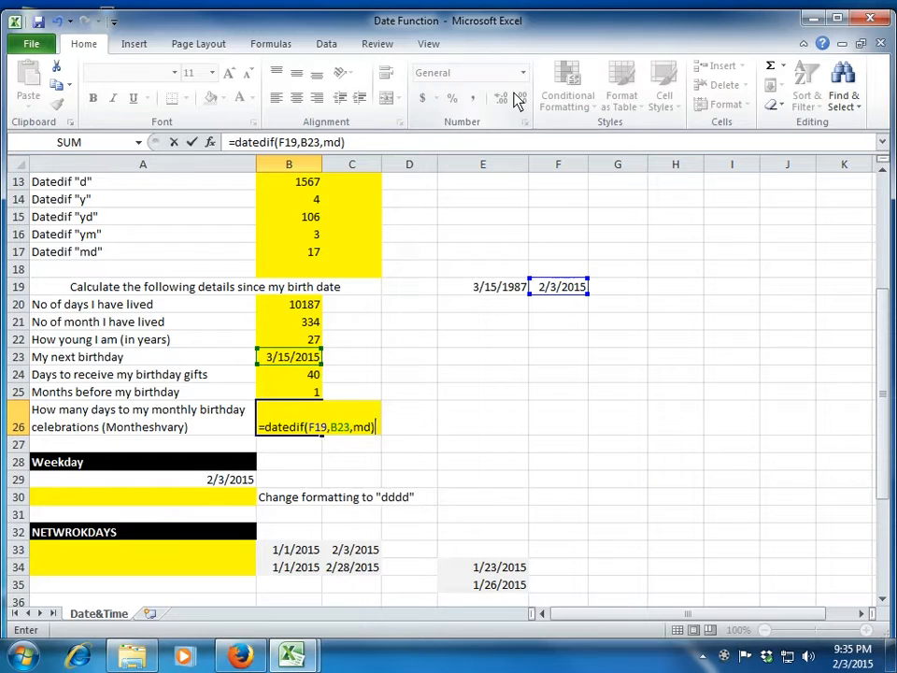
{"action": "key", "text": "BackSpace"}
{"action": "key", "text": "BackSpace"}
{"action": "key", "text": "BackSpace"}
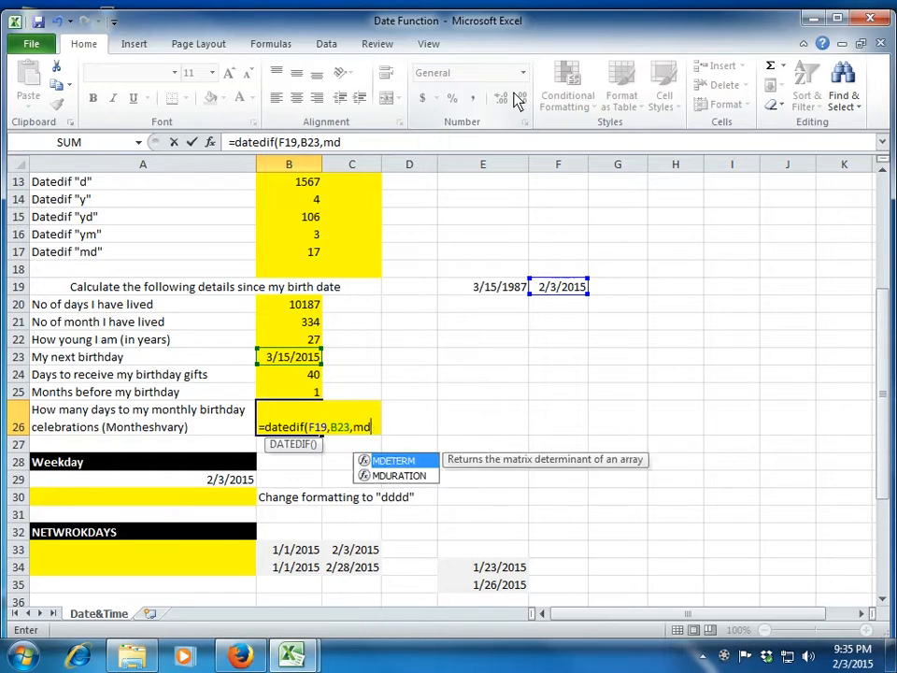
{"action": "type", "text": "\"m"}
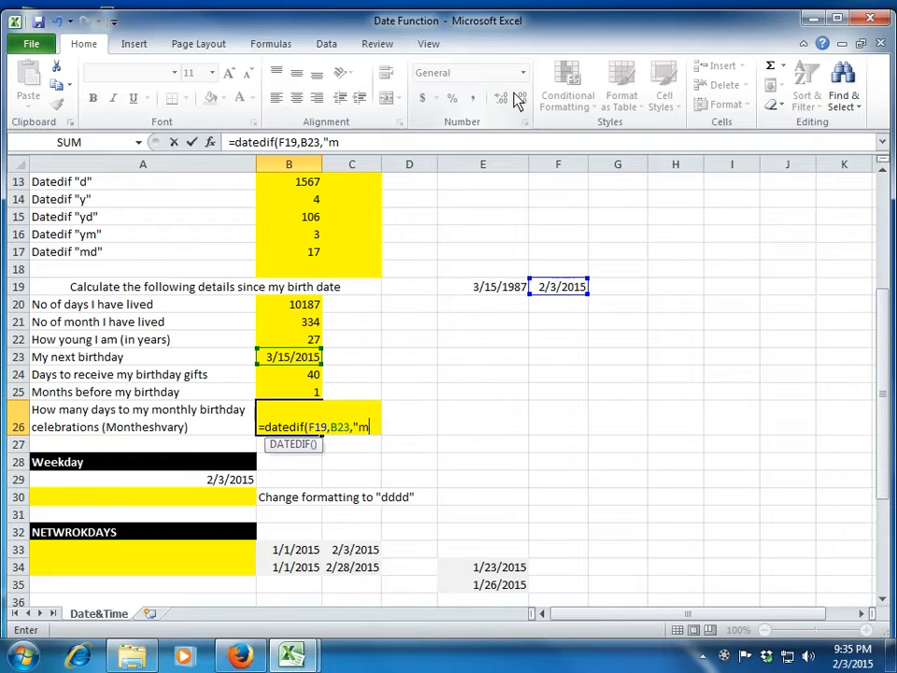
{"action": "type", "text": "d\")"}
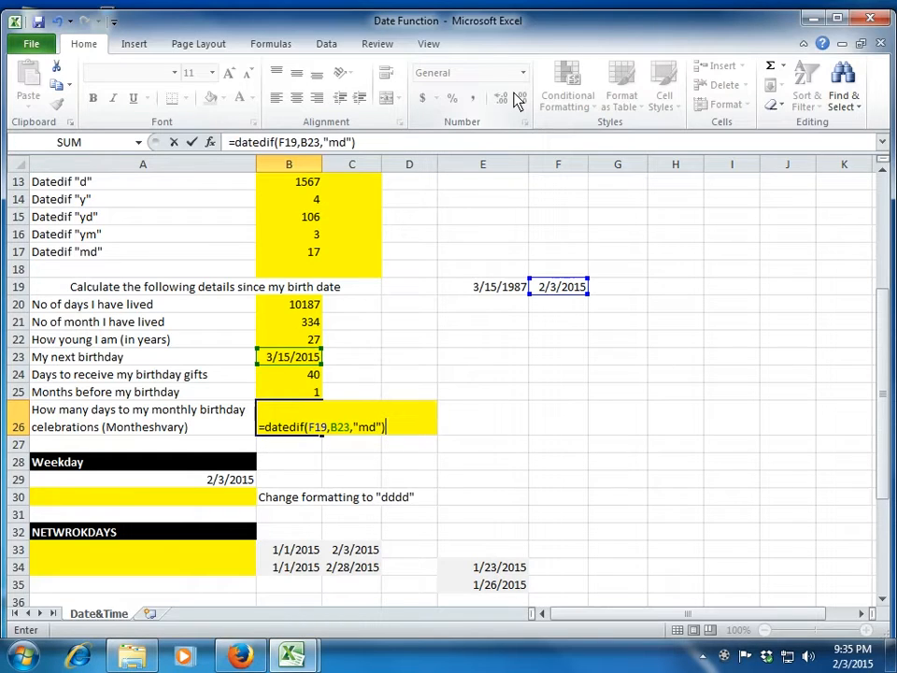
{"action": "key", "text": "Return"}
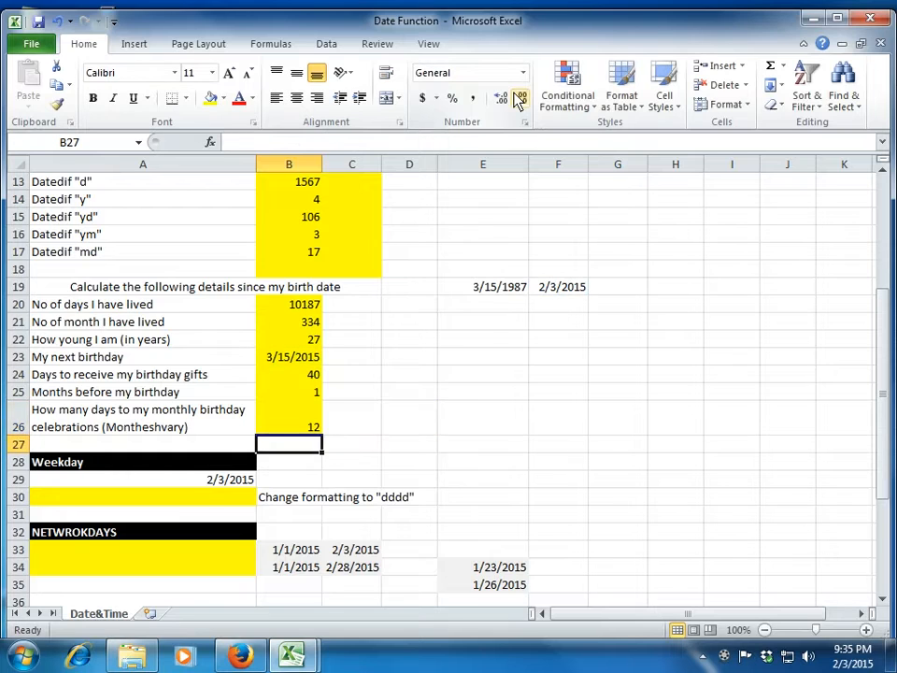
{"action": "key", "text": "Up"}
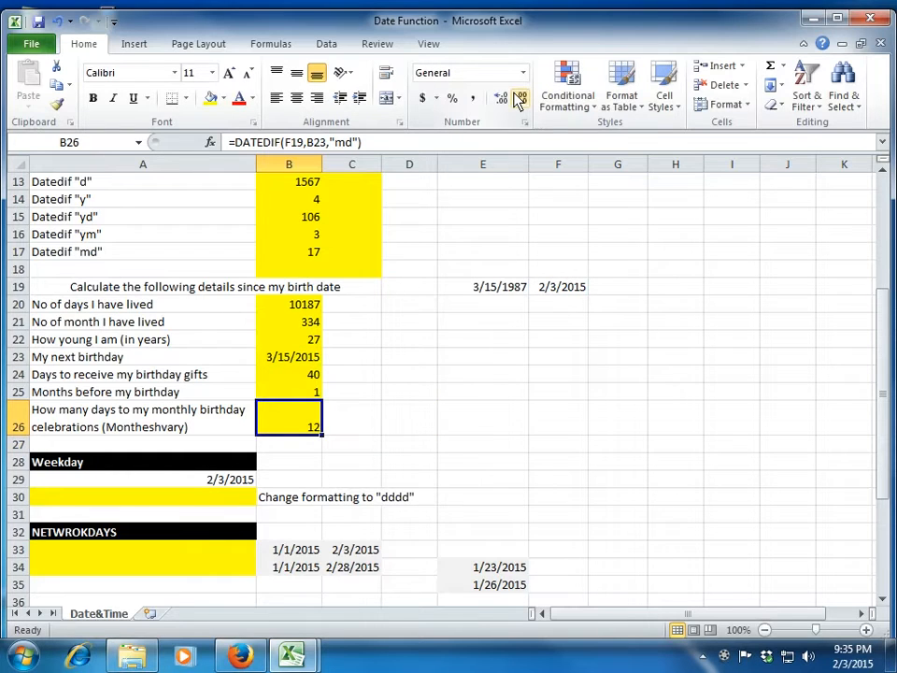
Look through the remaining Weekday, NETWORKDAYS and Workday exercises below the birth-date section.
{"action": "key", "text": "Left"}
{"action": "key", "text": "Down"}
{"action": "key", "text": "Down"}
{"action": "key", "text": "Down"}
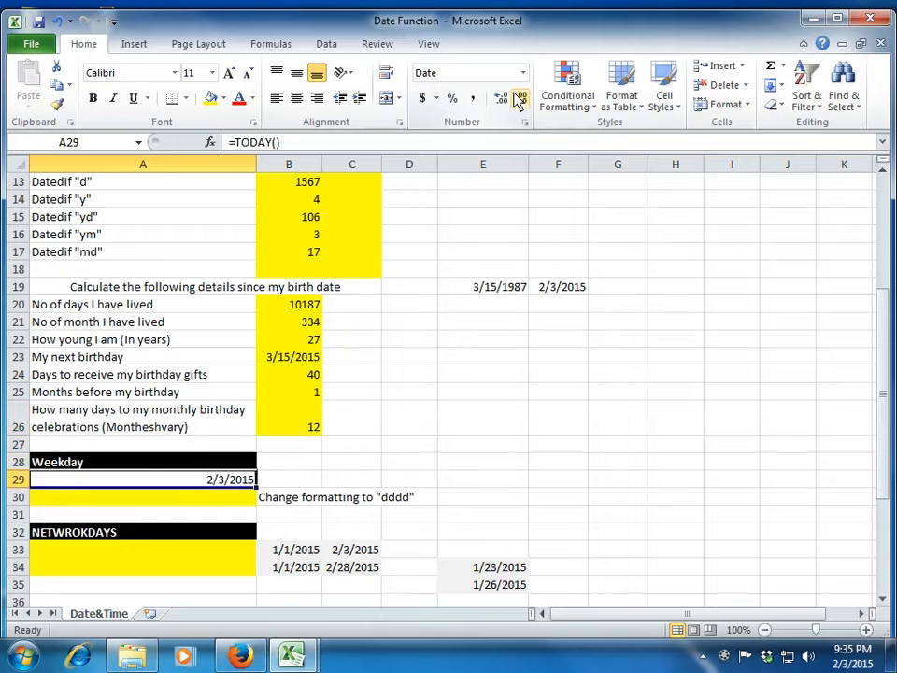
{"action": "key", "text": "Down"}
{"action": "key", "text": "Down"}
{"action": "key", "text": "Down"}
{"action": "key", "text": "Down"}
{"action": "key", "text": "Down"}
{"action": "key", "text": "Down"}
{"action": "key", "text": "Down"}
{"action": "key", "text": "Down"}
{"action": "key", "text": "Down"}
{"action": "key", "text": "Down"}
{"action": "key", "text": "Down"}
{"action": "key", "text": "Down"}
{"action": "key", "text": "Up"}
{"action": "key", "text": "Up"}
{"action": "key", "text": "Up"}
{"action": "key", "text": "Up"}
{"action": "key", "text": "Up"}
{"action": "key", "text": "Up"}
{"action": "key", "text": "Up"}
{"action": "key", "text": "Up"}
{"action": "key", "text": "Up"}
{"action": "key", "text": "Up"}
{"action": "key", "text": "Up"}
{"action": "key", "text": "Up"}
Enter a WEEKDAY formula in A30 that takes the date in A29.
{"action": "key", "text": "Down"}
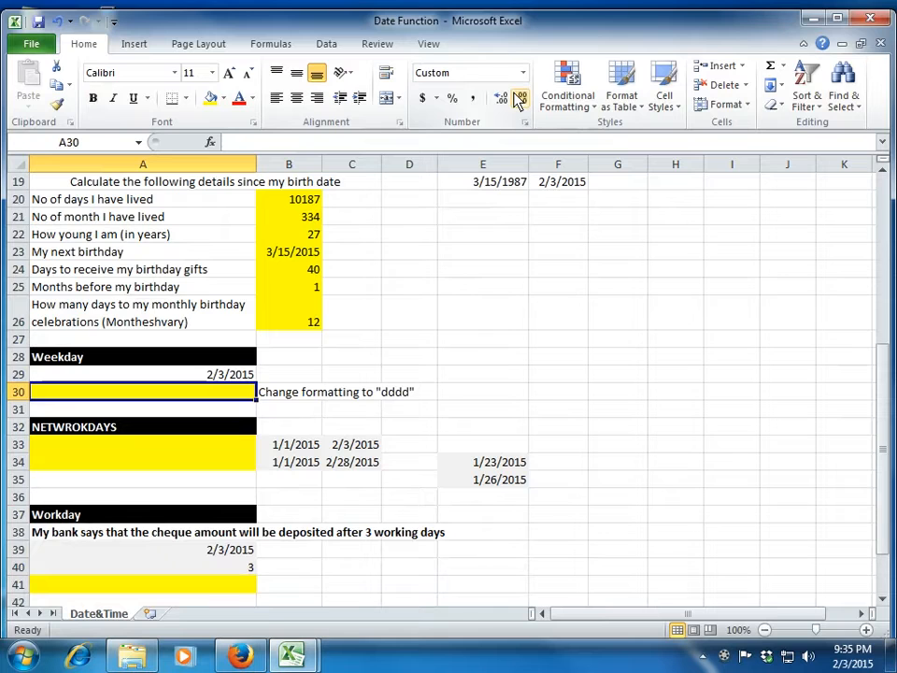
{"action": "type", "text": "="}
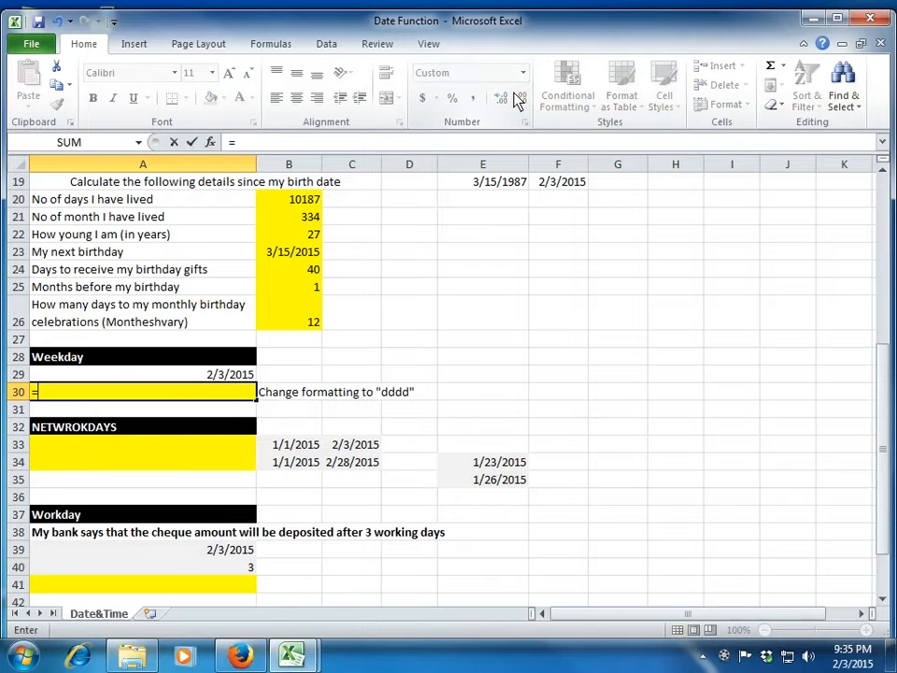
{"action": "type", "text": "weekday("}
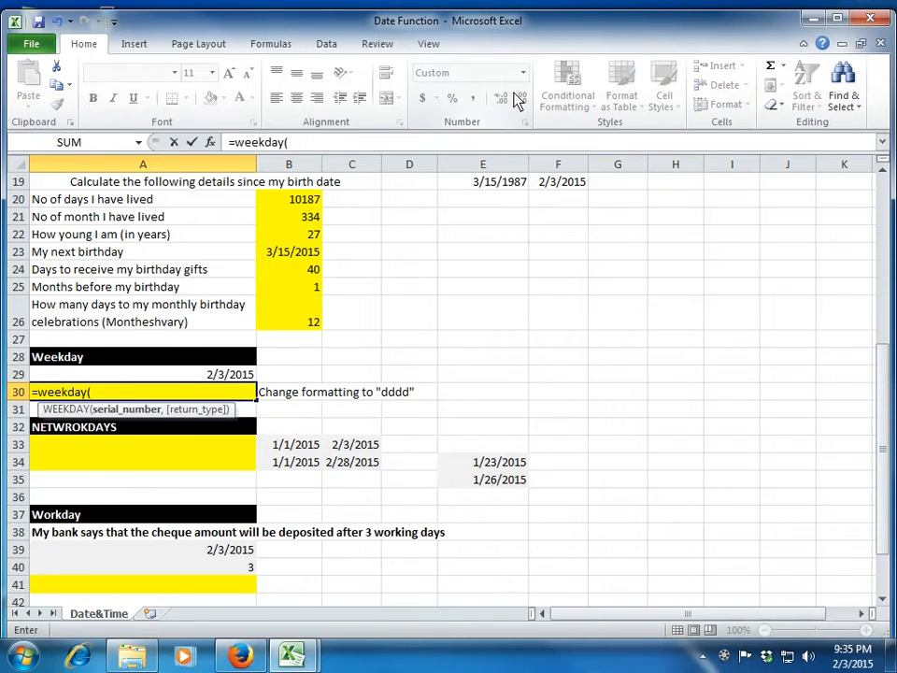
{"action": "key", "text": "Up"}
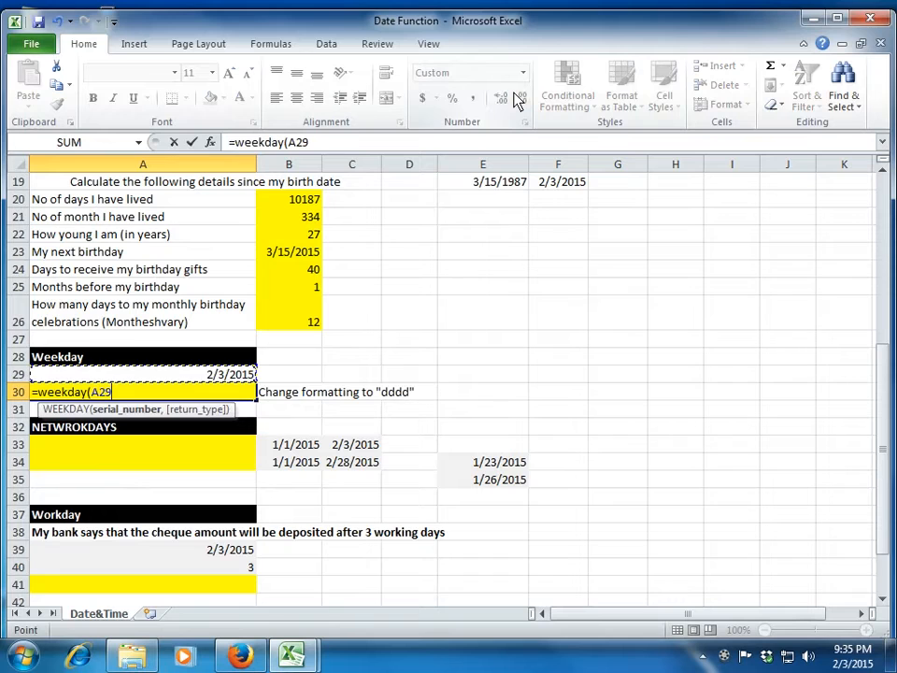
{"action": "type", "text": ")"}
{"action": "key", "text": "Return"}
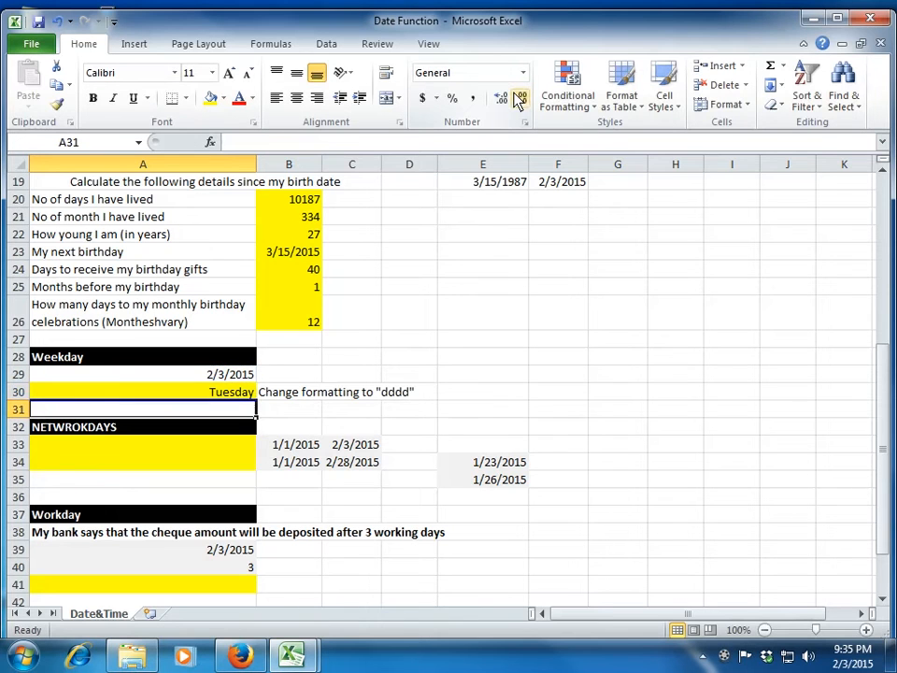
Check the custom number format of A30 and accept dddd.
{"action": "key", "text": "Up"}
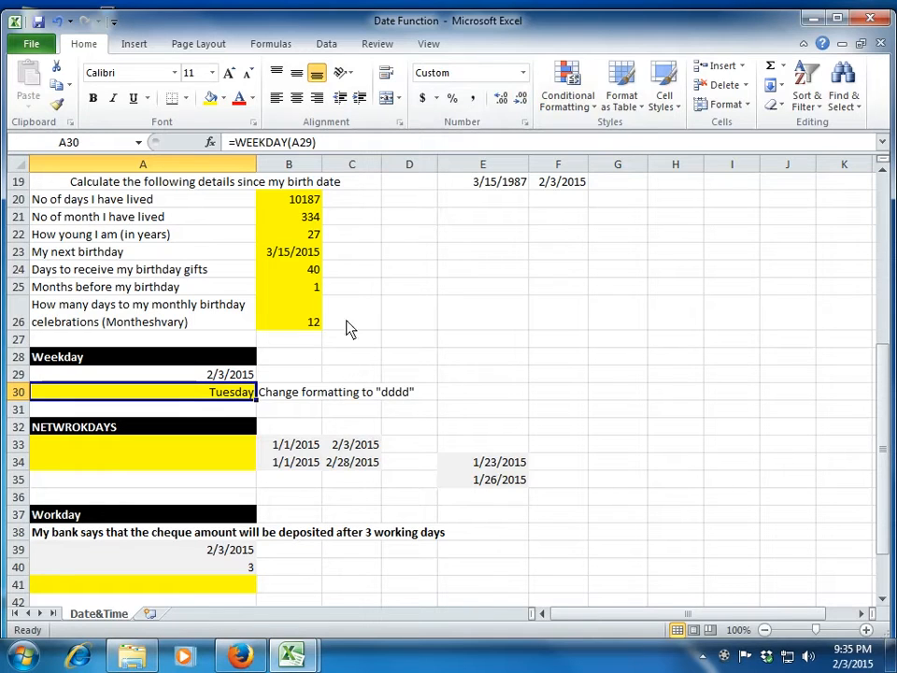
{"action": "key", "text": "ctrl+1"}
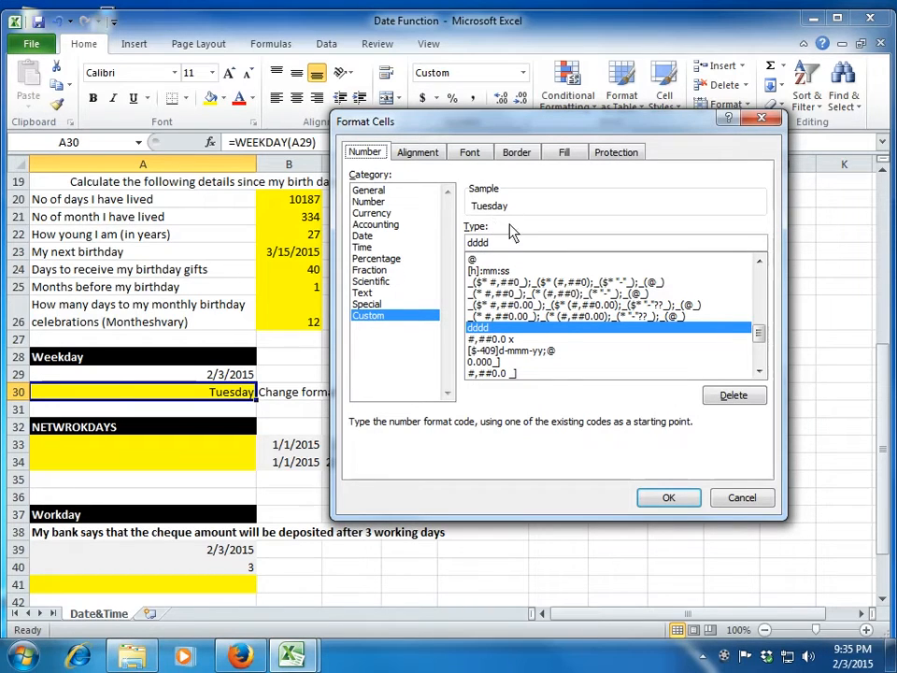
{"action": "left_click", "coordinate": [658, 497]}
Begin a NETWORKDAYS formula in A33, correcting the misspelled function name.
{"action": "key", "text": "Right"}
{"action": "key", "text": "Left"}
{"action": "key", "text": "Down"}
{"action": "key", "text": "Down"}
{"action": "key", "text": "Down"}
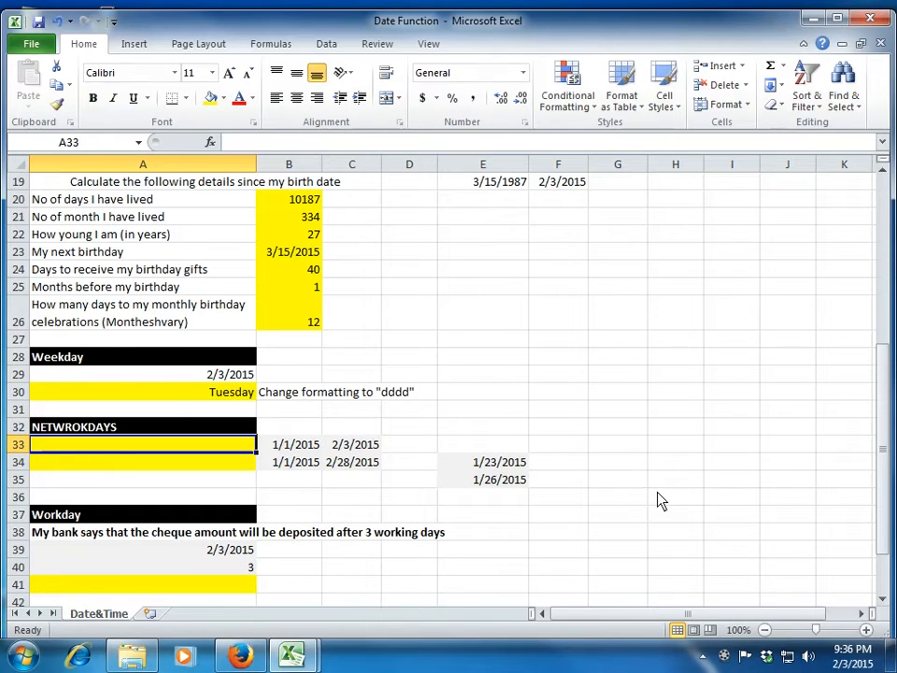
{"action": "type", "text": "=netwro"}
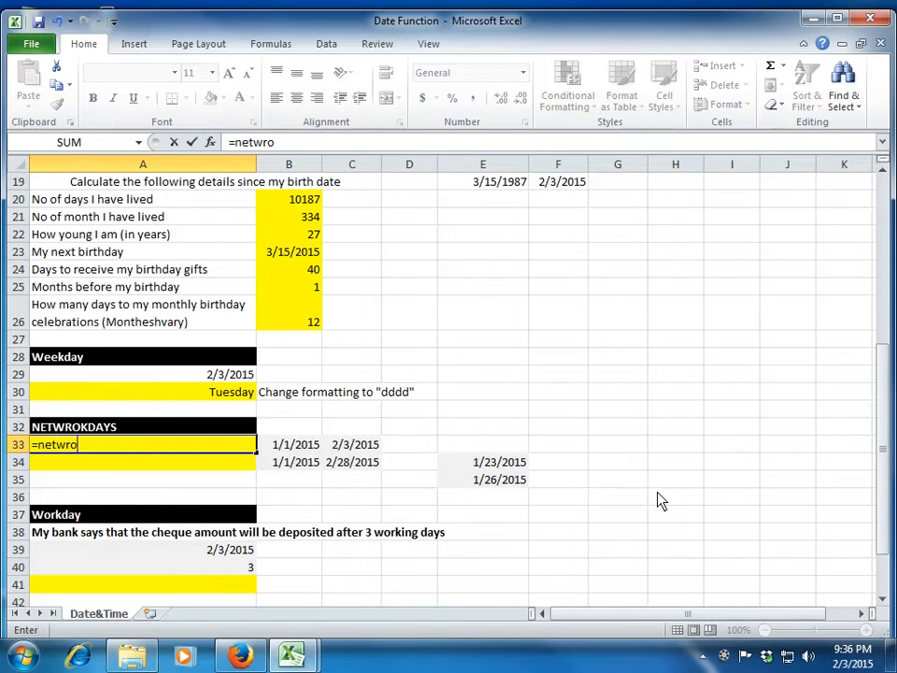
{"action": "type", "text": "kdays"}
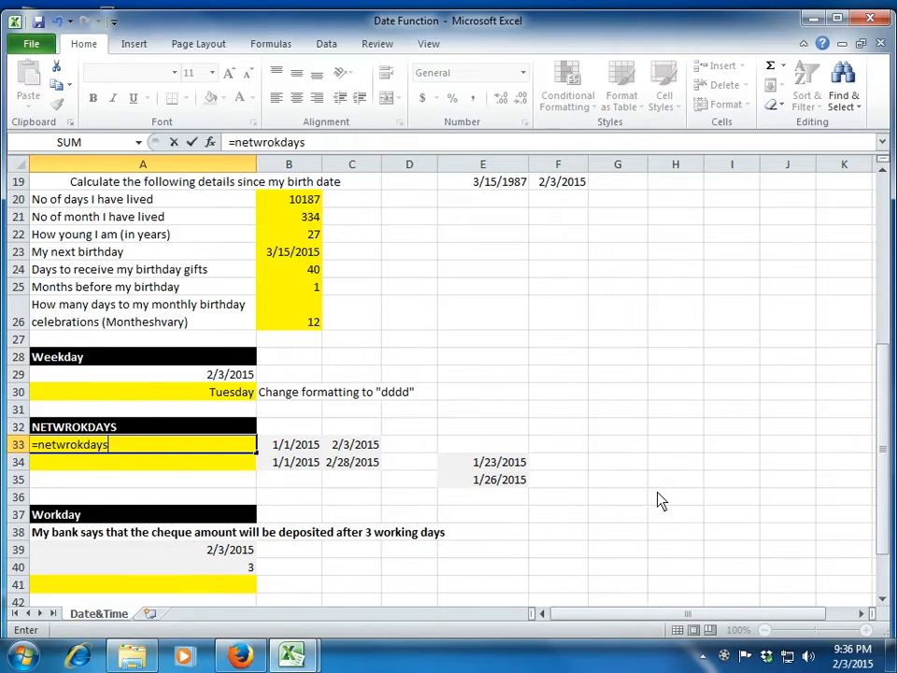
{"action": "key", "text": "BackSpace"}
{"action": "key", "text": "BackSpace"}
{"action": "key", "text": "BackSpace"}
{"action": "key", "text": "BackSpace"}
{"action": "key", "text": "BackSpace"}
{"action": "key", "text": "BackSpace"}
{"action": "key", "text": "BackSpace"}
{"action": "key", "text": "Down"}
{"action": "key", "text": "Up"}
{"action": "key", "text": "Tab"}
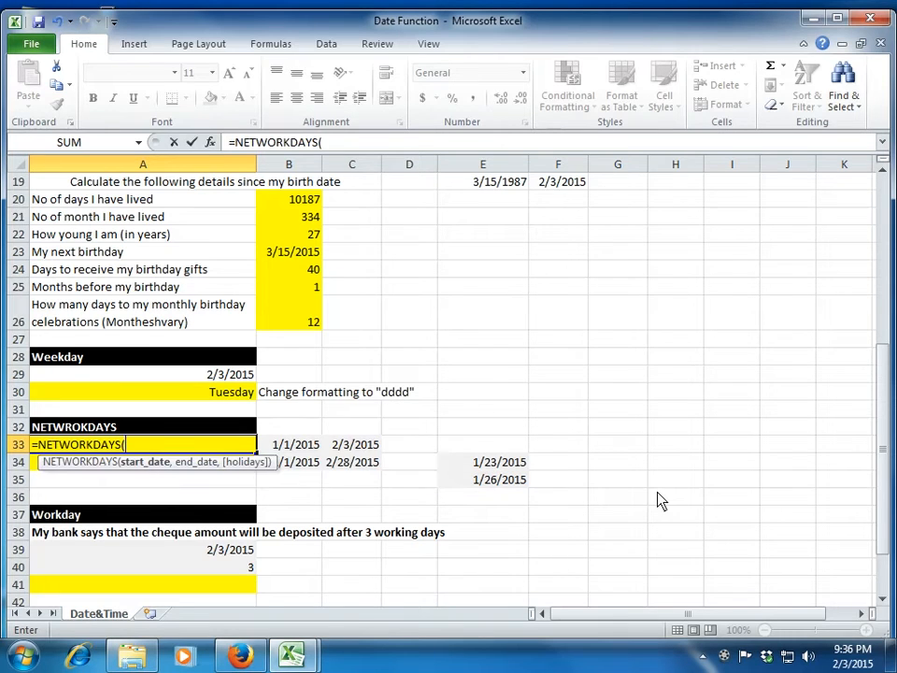
Complete the NETWORKDAYS formula in A33 with B33 as the start date and C33 as the end date, and commit it.
{"action": "key", "text": "Right"}
{"action": "key", "text": "Right"}
{"action": "key", "text": "Left"}
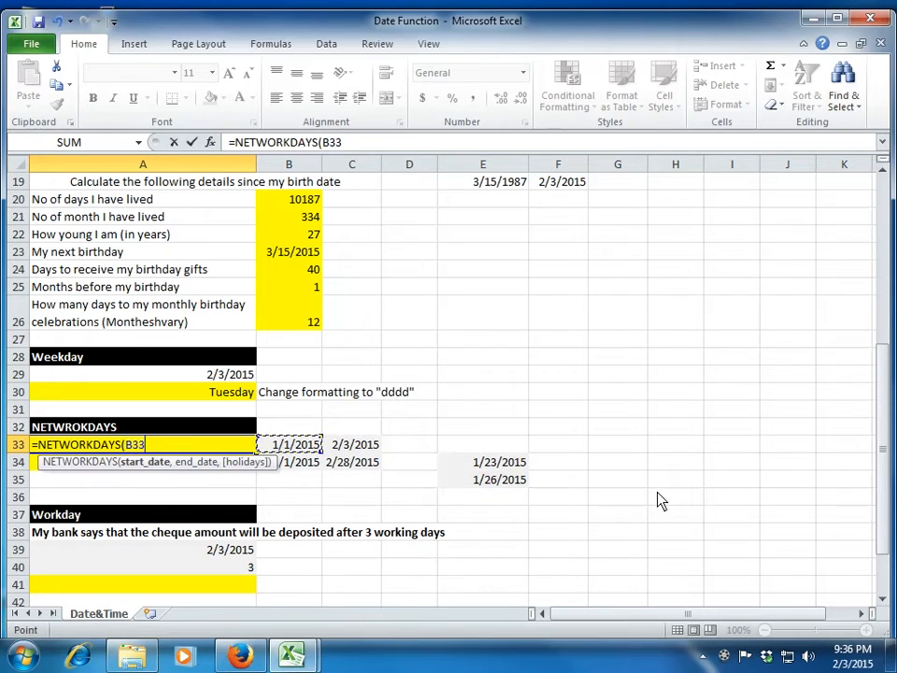
{"action": "type", "text": ","}
{"action": "key", "text": "Right"}
{"action": "key", "text": "Right"}
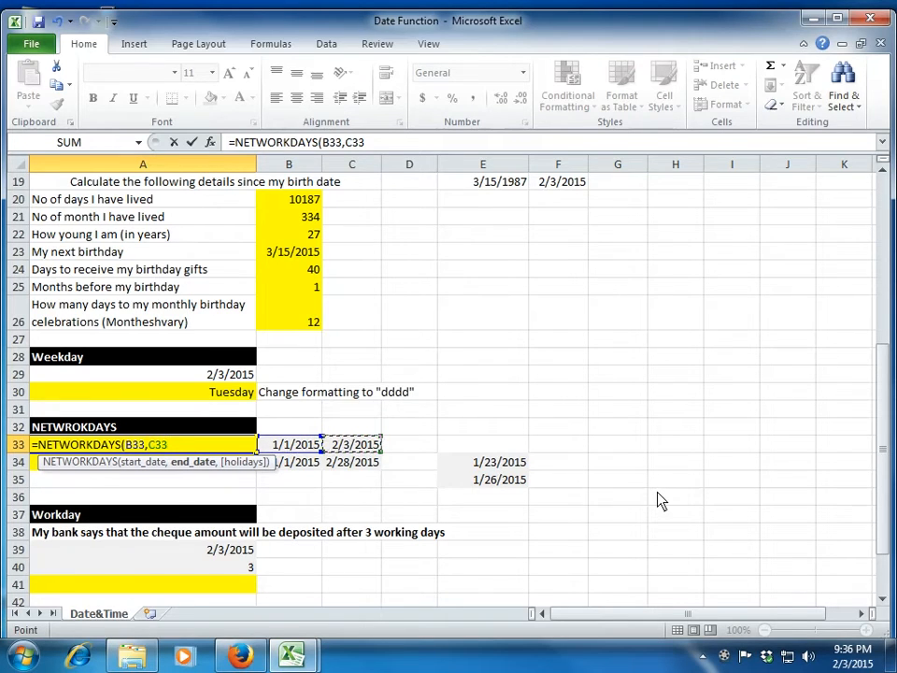
{"action": "type", "text": ")"}
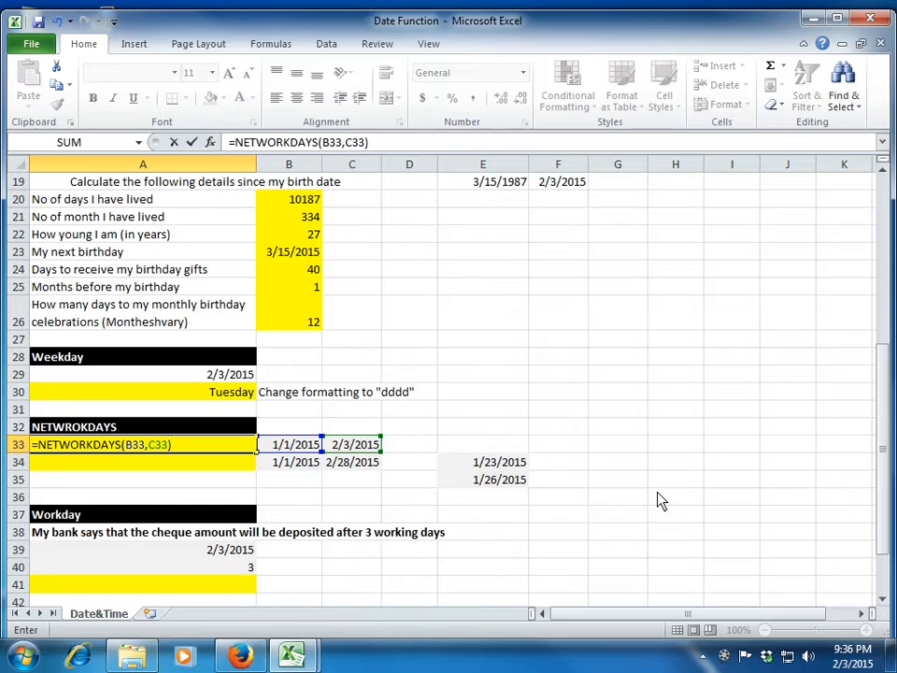
{"action": "key", "text": "Return"}
{"action": "key", "text": "Up"}
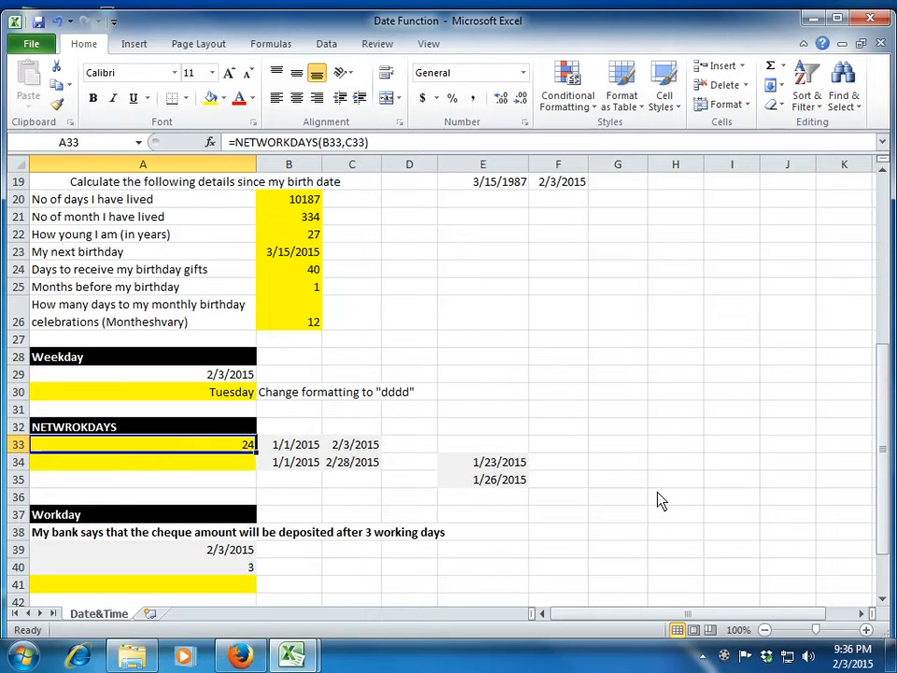
Begin a NETWORKDAYS formula in A34 with B34 as the start date and C34 as the end date.
{"action": "key", "text": "Down"}
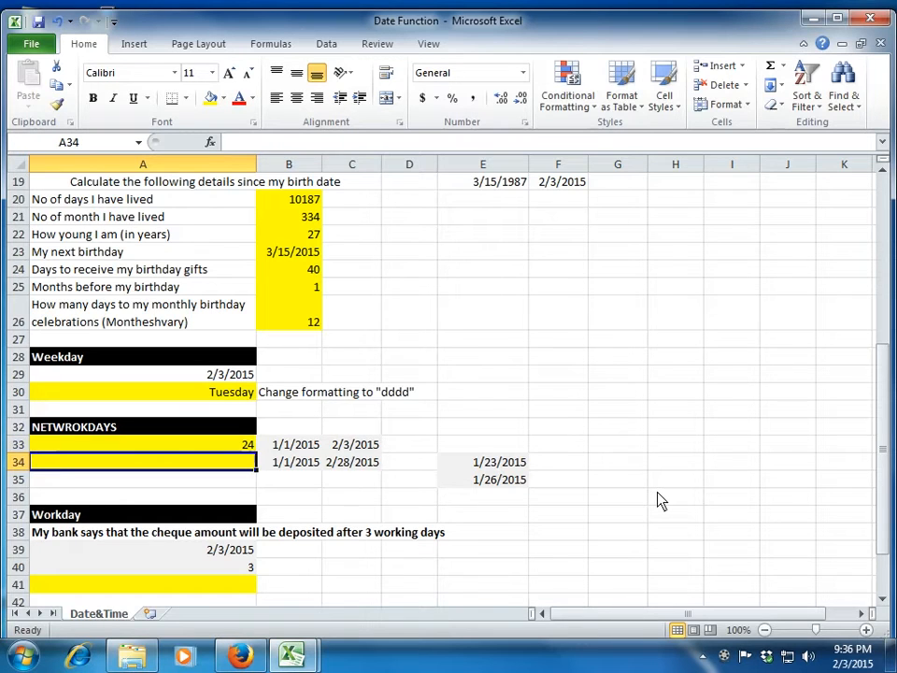
{"action": "type", "text": "=networ"}
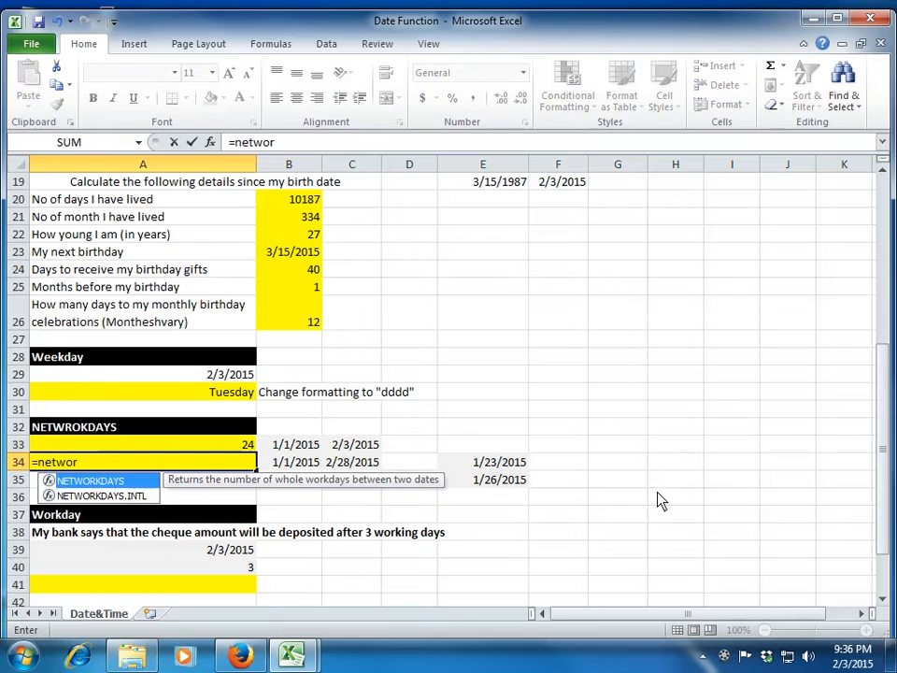
{"action": "key", "text": "Tab"}
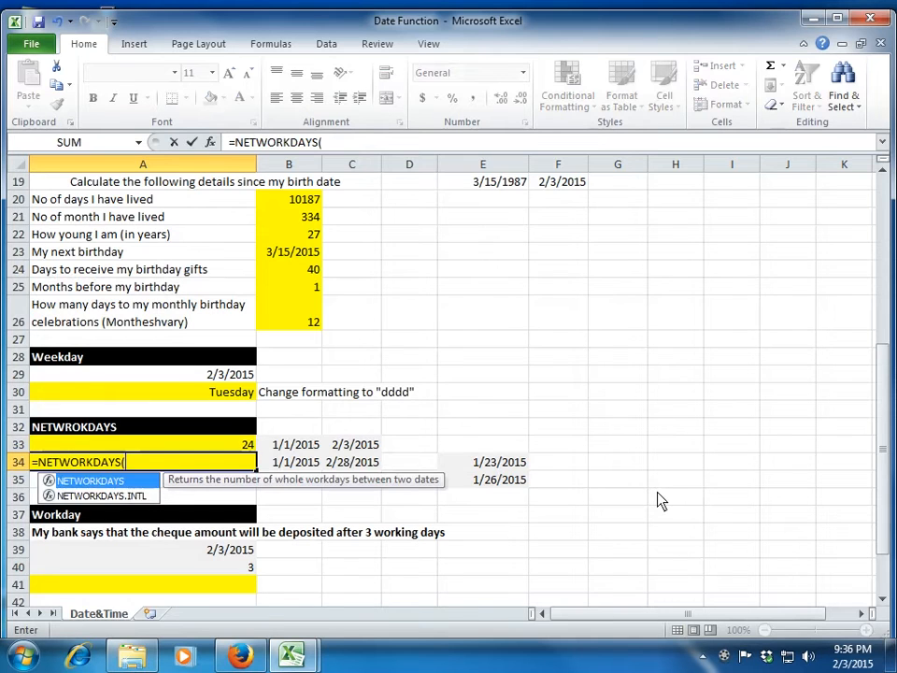
{"action": "key", "text": "Right"}
{"action": "key", "text": "Right"}
{"action": "key", "text": "Left"}
{"action": "type", "text": ","}
{"action": "key", "text": "Right"}
{"action": "key", "text": "Right"}
{"action": "type", "text": ","}
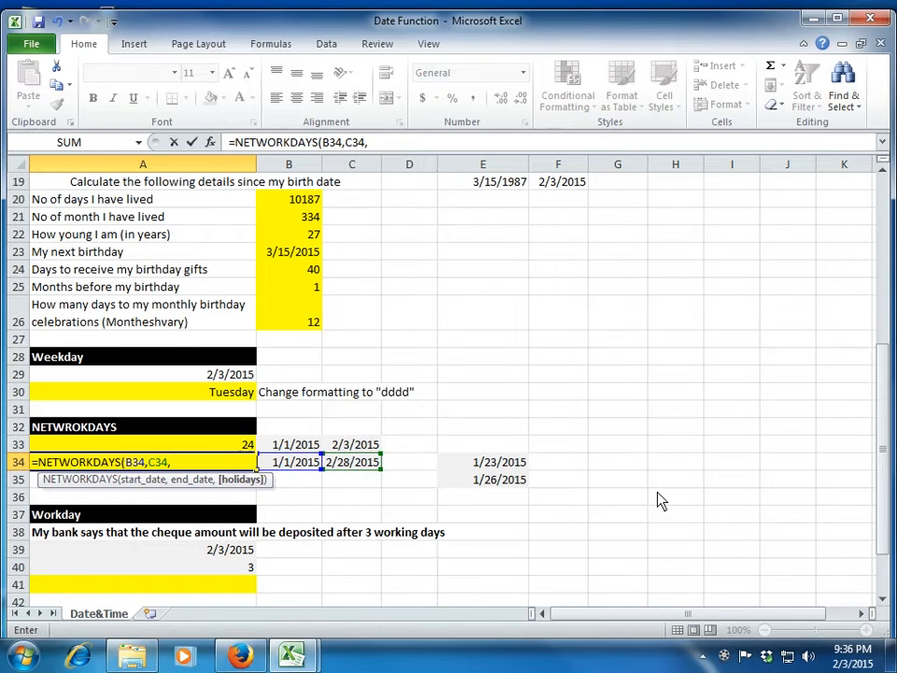
Add E34:E35 as the holidays argument of the NETWORKDAYS formula in A34 and commit it.
{"action": "key", "text": "Right"}
{"action": "key", "text": "Right"}
{"action": "key", "text": "Right"}
{"action": "key", "text": "Right"}
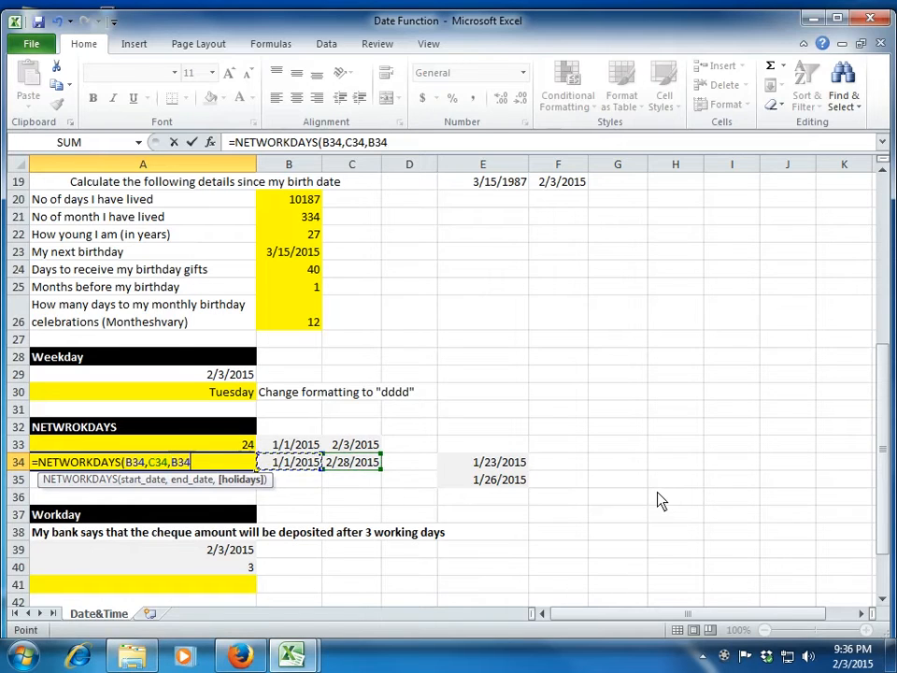
{"action": "key", "text": "shift+Down"}
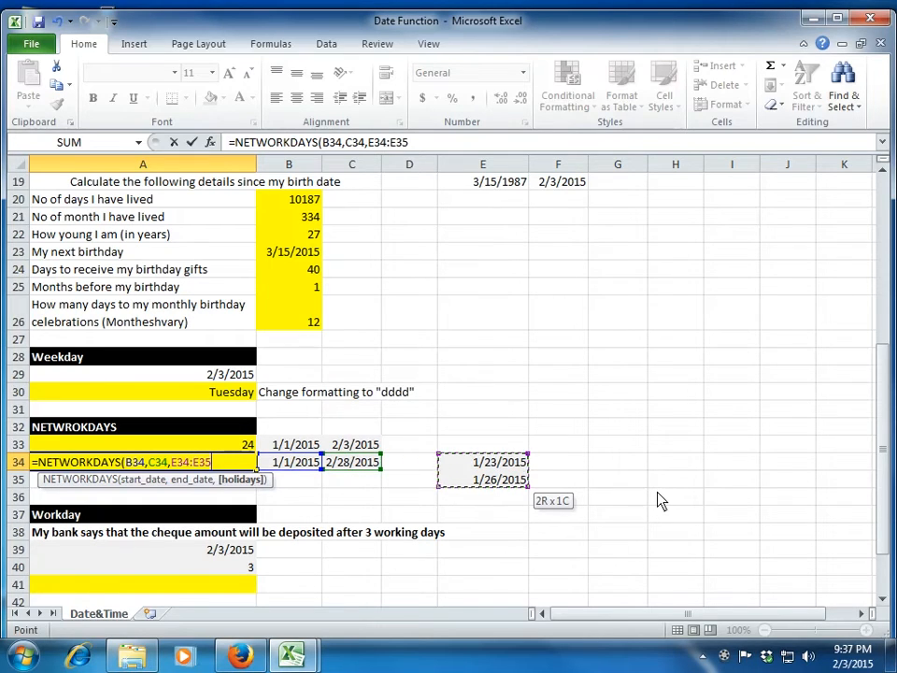
{"action": "type", "text": ")"}
{"action": "key", "text": "Return"}
{"action": "key", "text": "Up"}
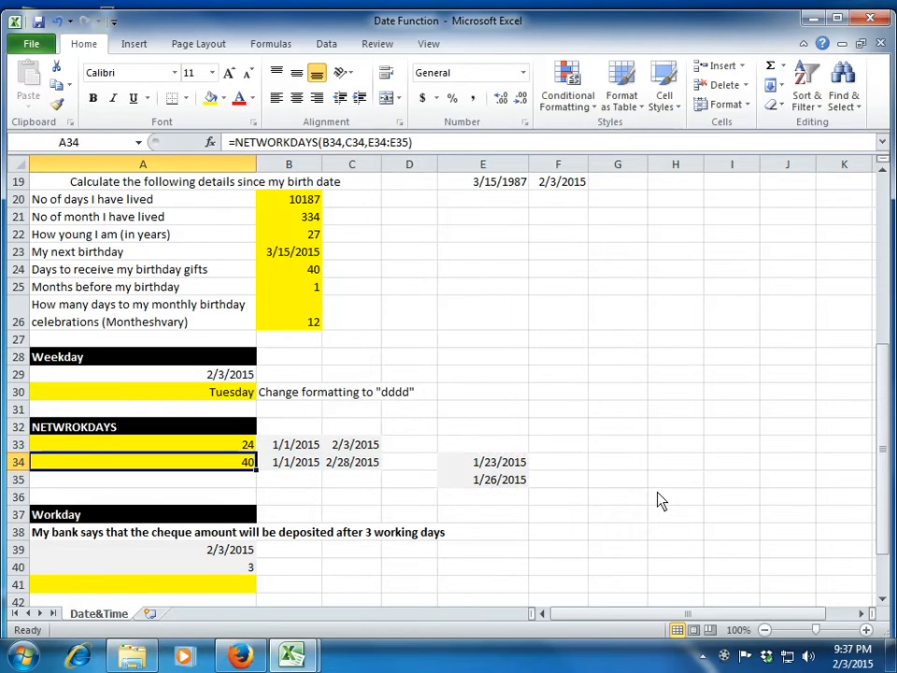
{"action": "key", "text": "Right"}
{"action": "key", "text": "Right"}
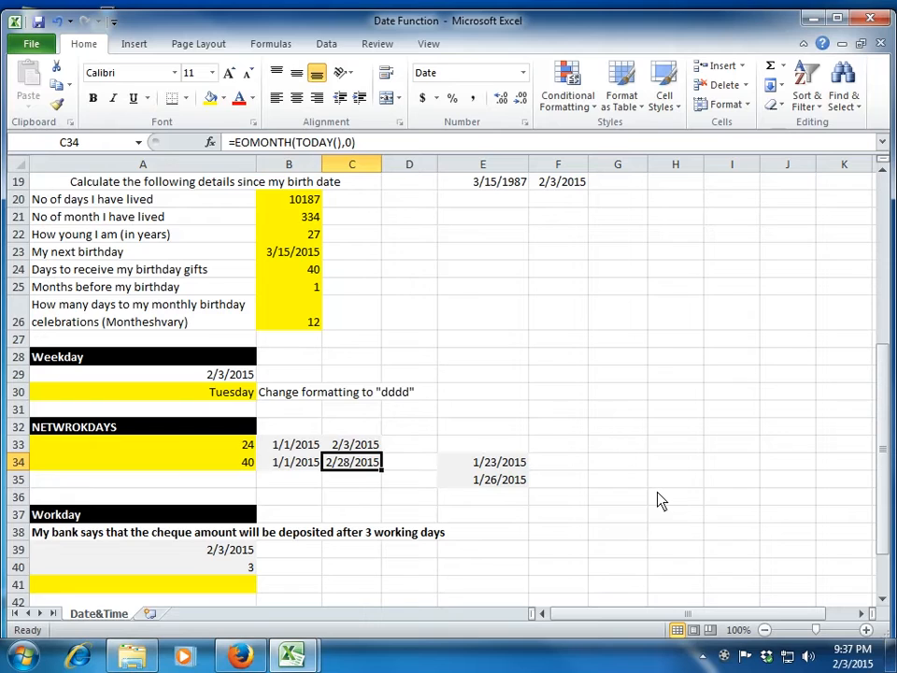
{"action": "key", "text": "Left"}
{"action": "key", "text": "Left"}
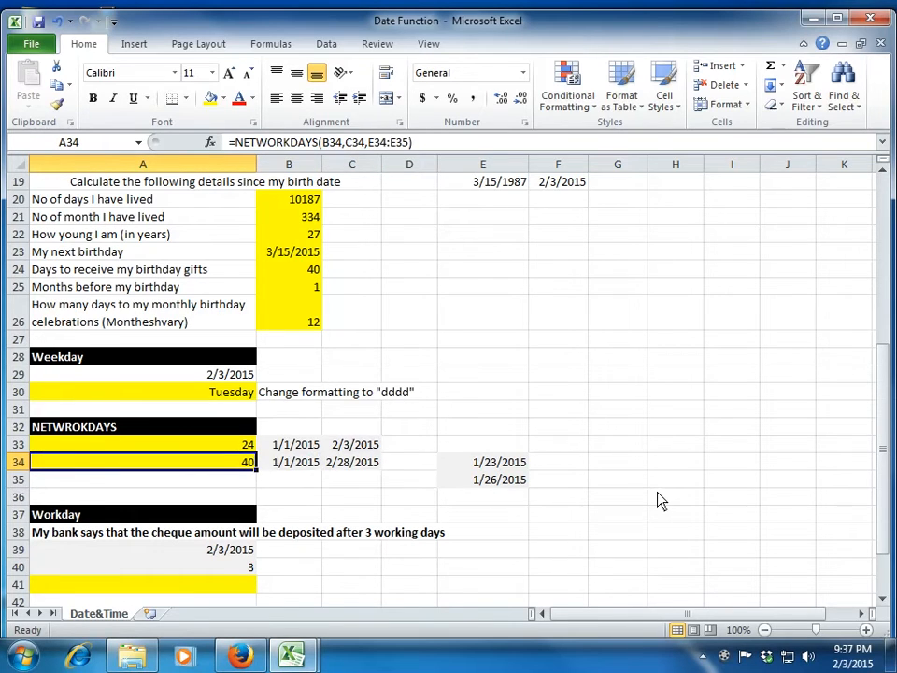
Begin a WORKDAY formula in A41 with A39 as the start date and A40 as the number of days.
{"action": "key", "text": "Down"}
{"action": "key", "text": "Down"}
{"action": "key", "text": "Down"}
{"action": "key", "text": "Down"}
{"action": "key", "text": "Down"}
{"action": "key", "text": "Down"}
{"action": "key", "text": "Down"}
{"action": "key", "text": "Down"}
{"action": "key", "text": "Down"}
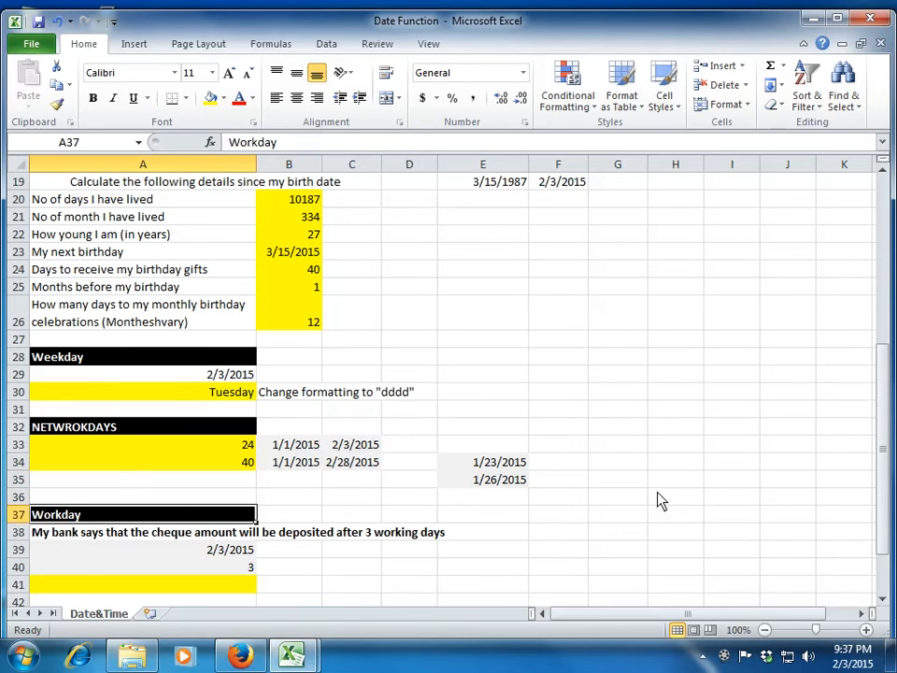
{"action": "key", "text": "Down"}
{"action": "key", "text": "Up"}
{"action": "key", "text": "Up"}
{"action": "key", "text": "Up"}
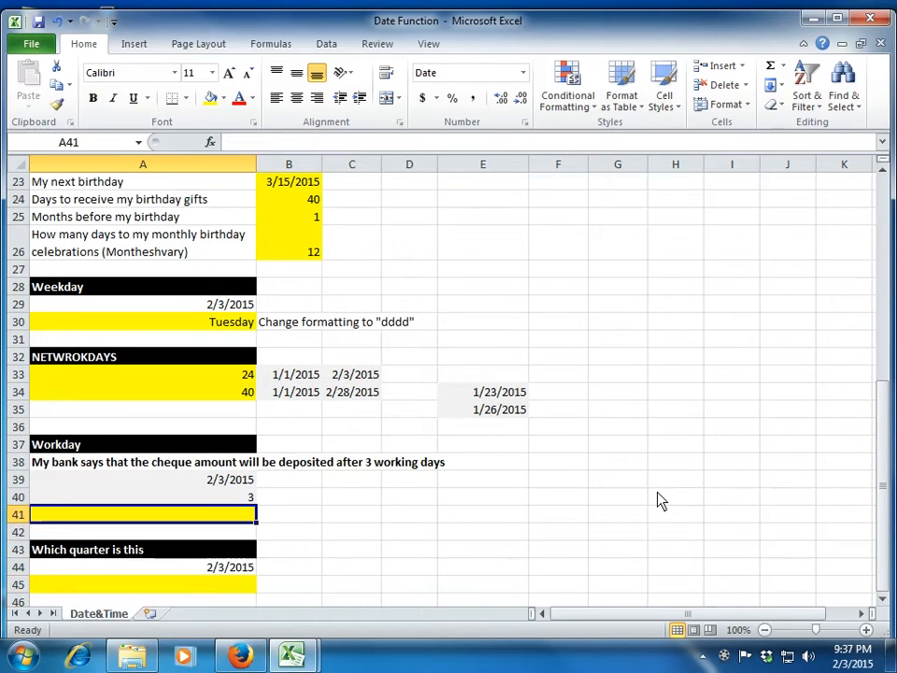
{"action": "type", "text": "=w"}
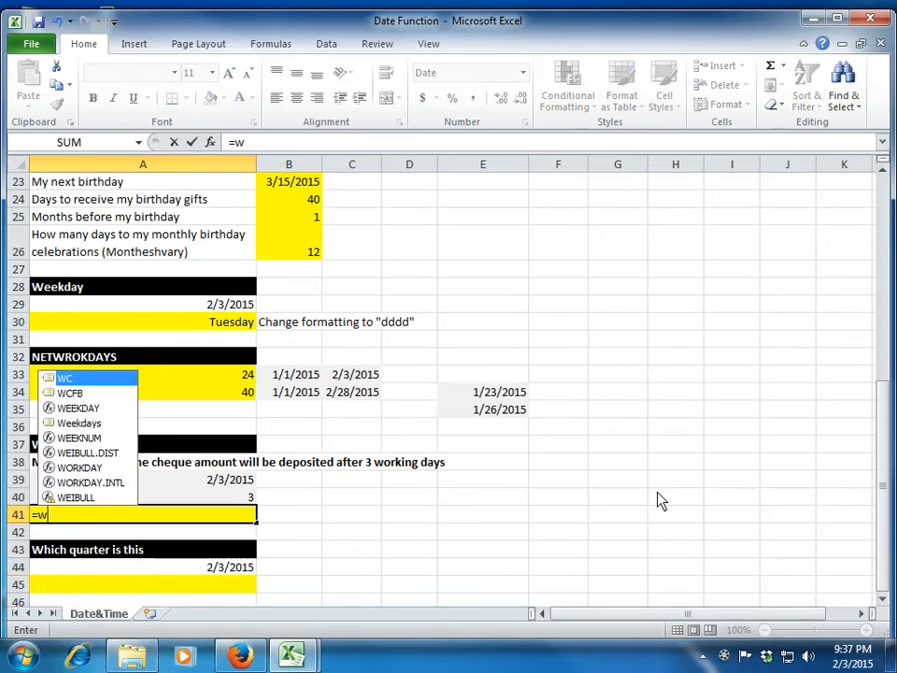
{"action": "type", "text": "orkday"}
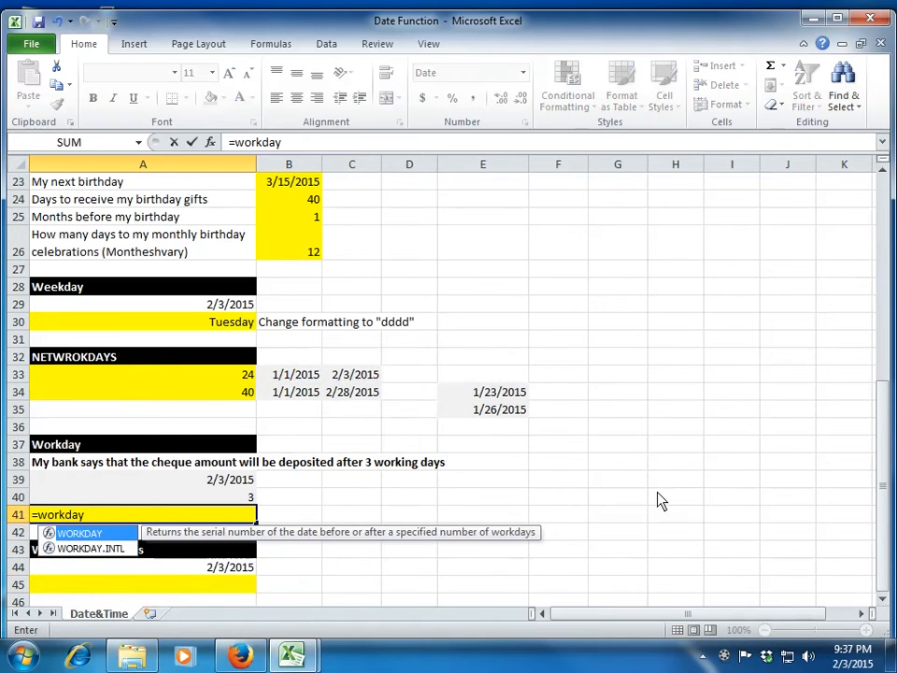
{"action": "type", "text": "("}
{"action": "key", "text": "Up"}
{"action": "key", "text": "Up"}
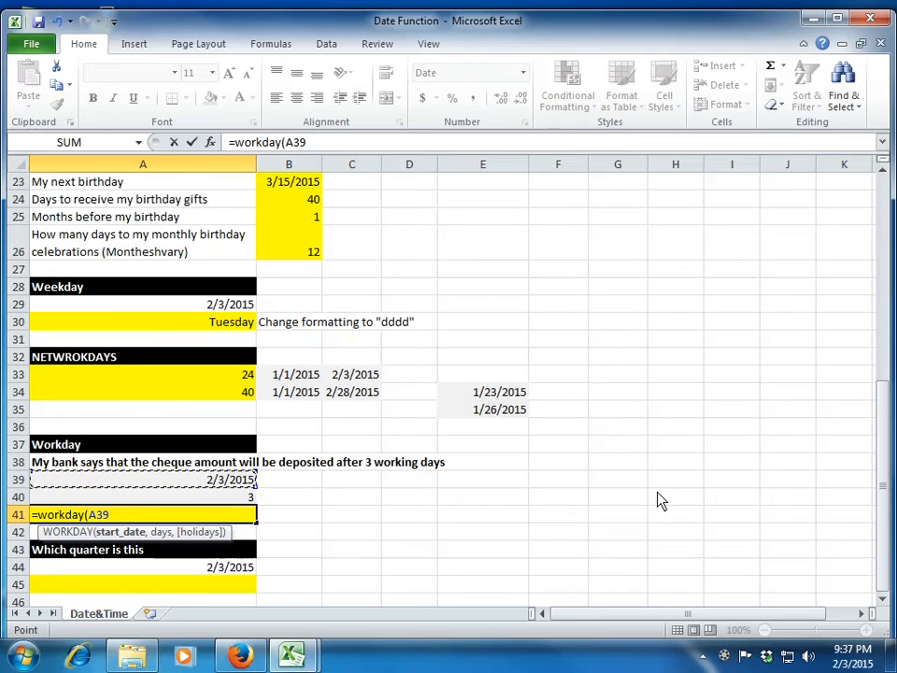
{"action": "type", "text": ","}
{"action": "key", "text": "Up"}
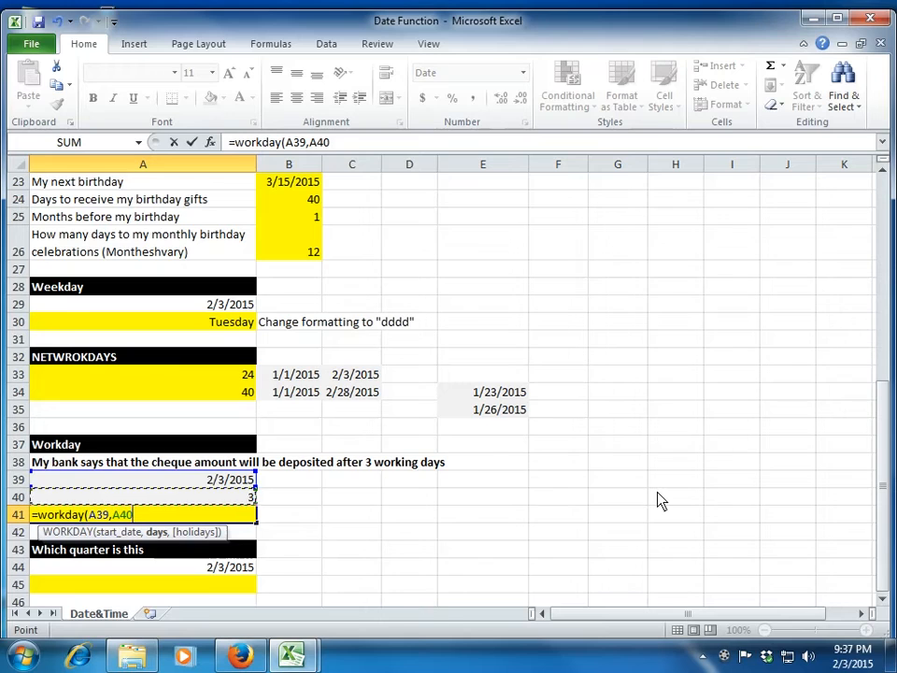
Complete the WORKDAY formula in A41 with E34:E35 as the holidays and commit it.
{"action": "type", "text": ","}
{"action": "key", "text": "Right"}
{"action": "key", "text": "Right"}
{"action": "key", "text": "Right"}
{"action": "key", "text": "Right"}
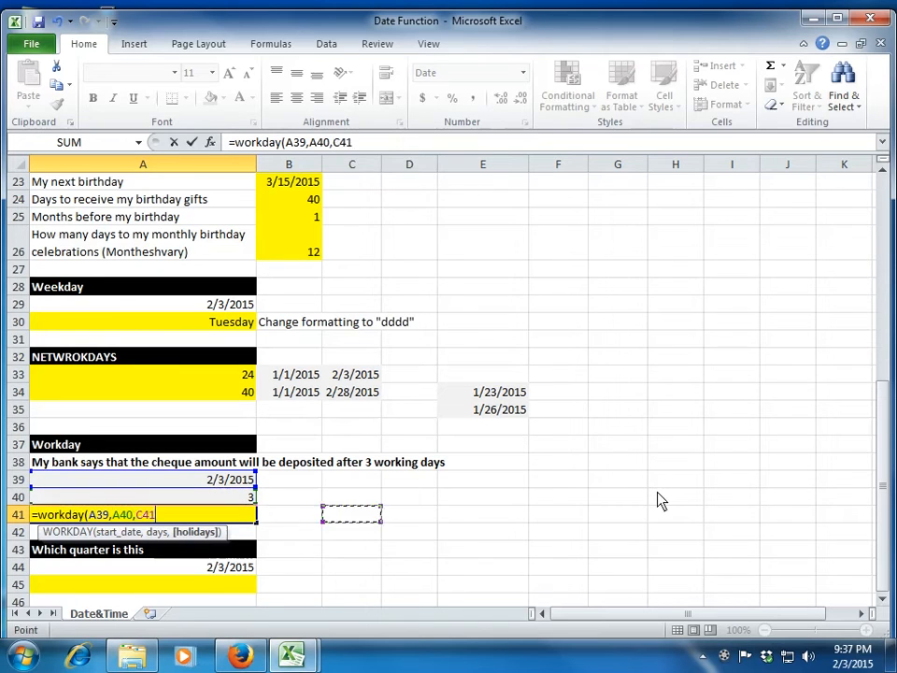
{"action": "key", "text": "Up"}
{"action": "key", "text": "Up"}
{"action": "key", "text": "Up"}
{"action": "key", "text": "Up"}
{"action": "key", "text": "Up"}
{"action": "key", "text": "Up"}
{"action": "key", "text": "Up"}
{"action": "key", "text": "shift+Down"}
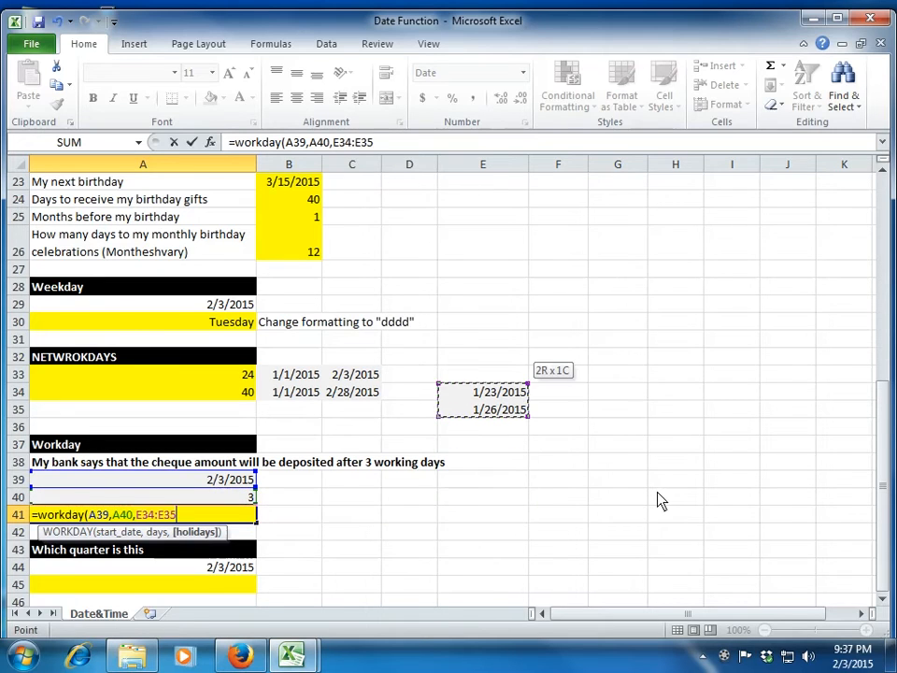
{"action": "type", "text": ")"}
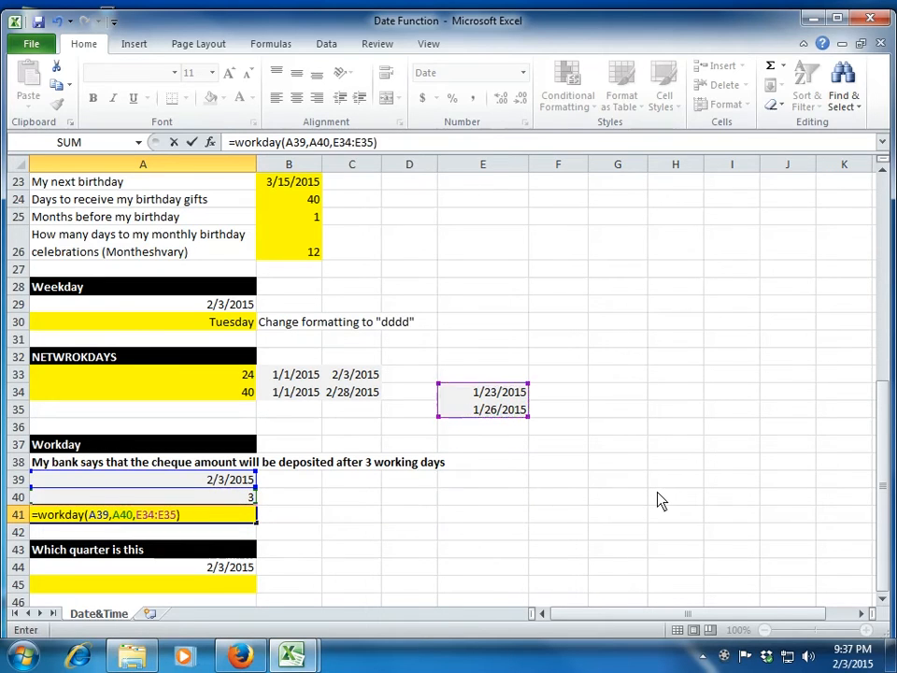
{"action": "key", "text": "Return"}
{"action": "key", "text": "Up"}
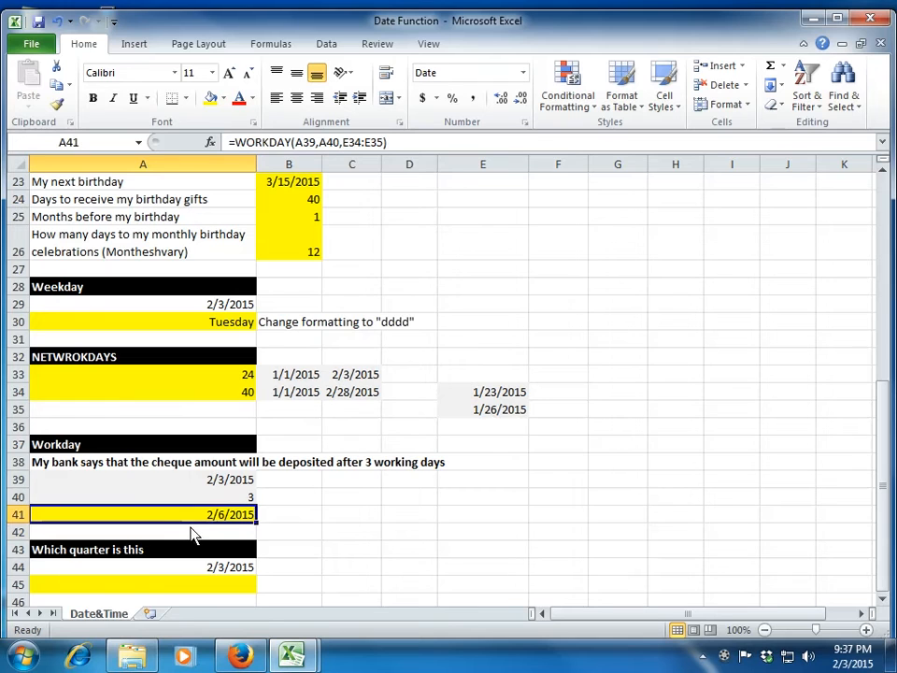
Begin a ROUNDUP formula in A45 with MONTH(A44) as the start of its number argument.
{"action": "left_click", "coordinate": [225, 589]}
{"action": "scroll", "coordinate": [225, 591], "scroll_direction": "down", "scroll_amount": 1}
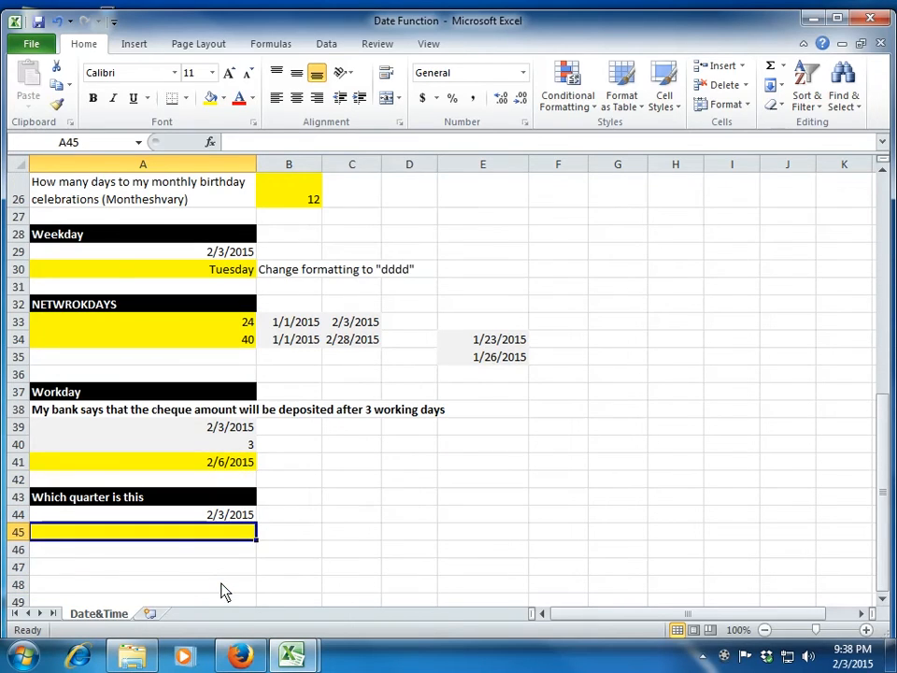
{"action": "scroll", "coordinate": [225, 590], "scroll_direction": "down", "scroll_amount": 1}
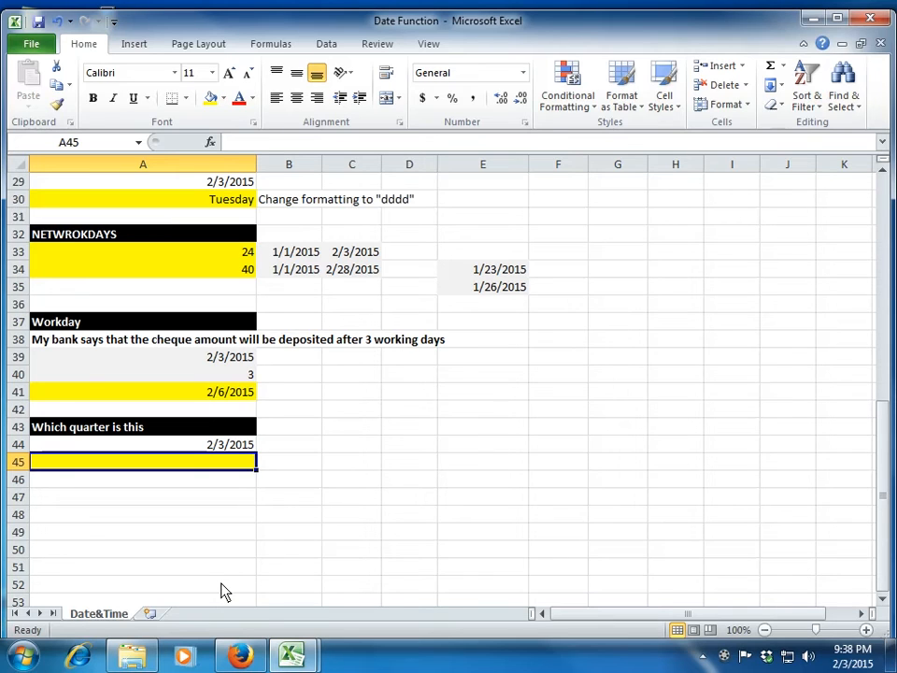
{"action": "type", "text": "="}
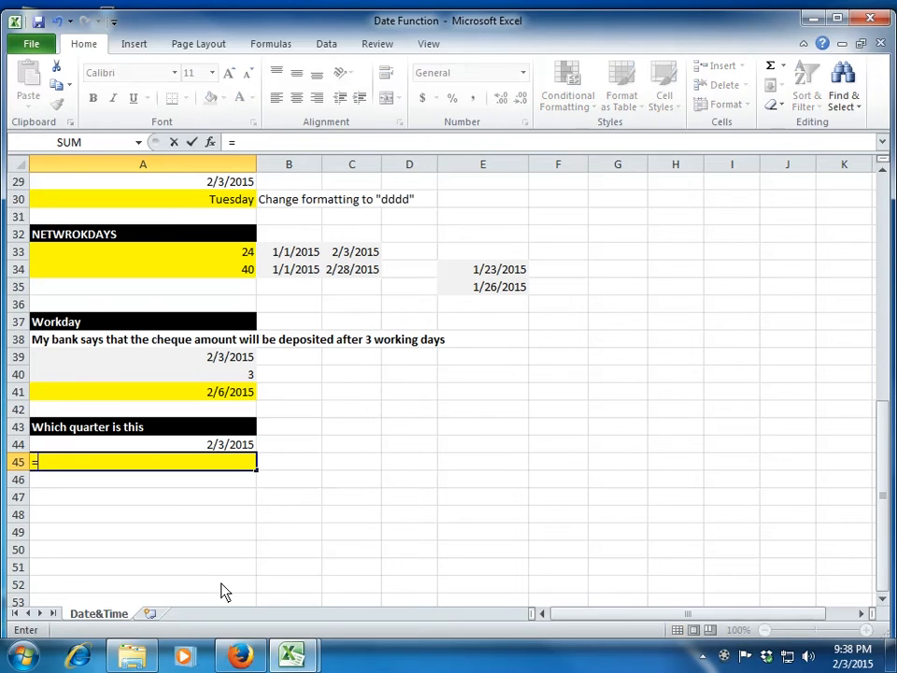
{"action": "type", "text": "rou"}
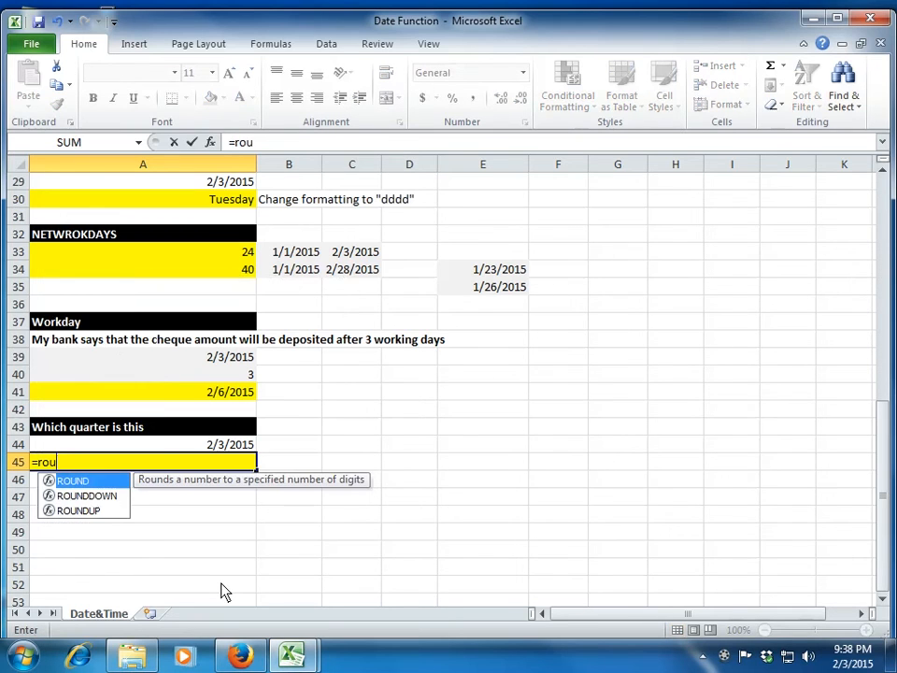
{"action": "type", "text": "ndup("}
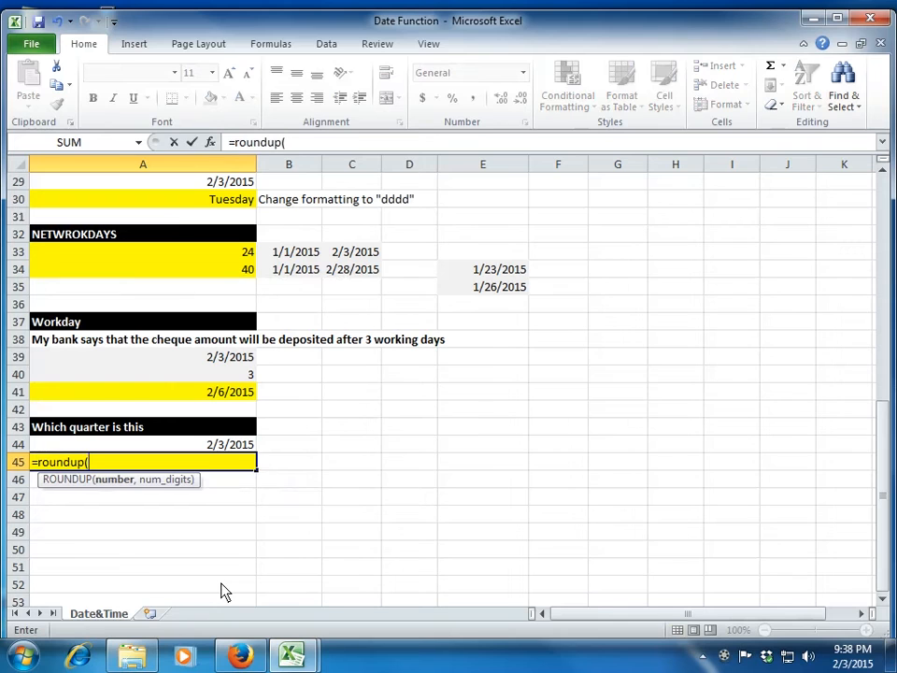
{"action": "type", "text": "month"}
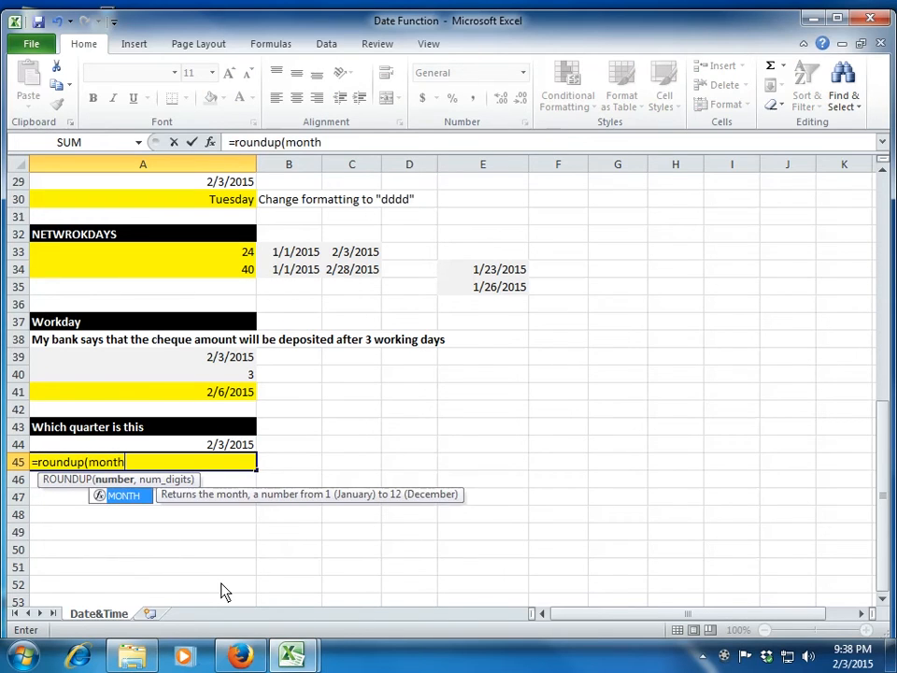
{"action": "type", "text": "("}
{"action": "key", "text": "Up"}
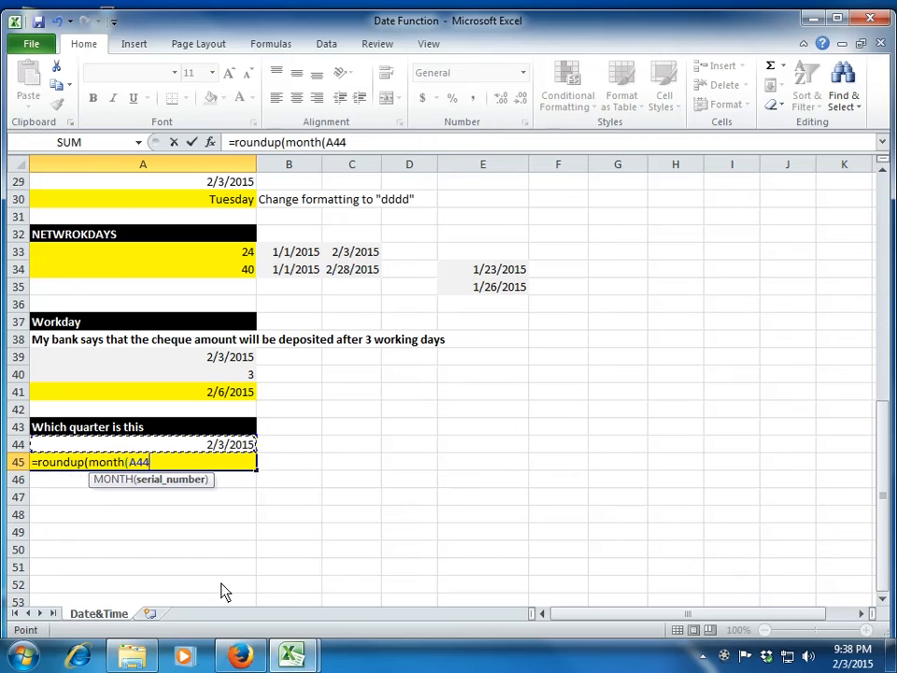
{"action": "type", "text": ")"}
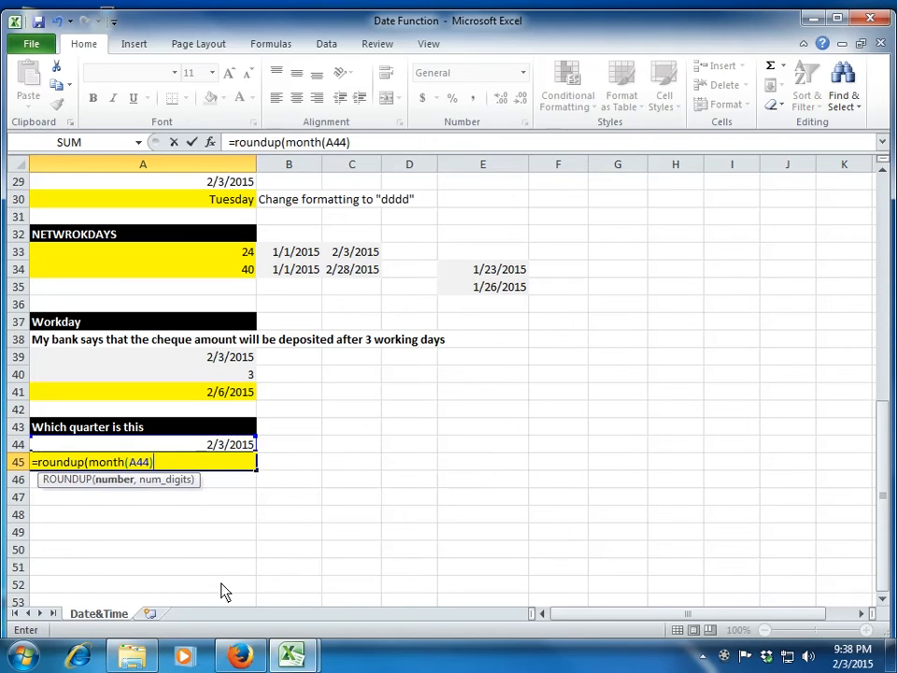
Divide the month by 4 in A45's ROUNDUP formula, set the number of digits to 0, and commit it.
{"action": "type", "text": "/4"}
{"action": "type", "text": ")"}
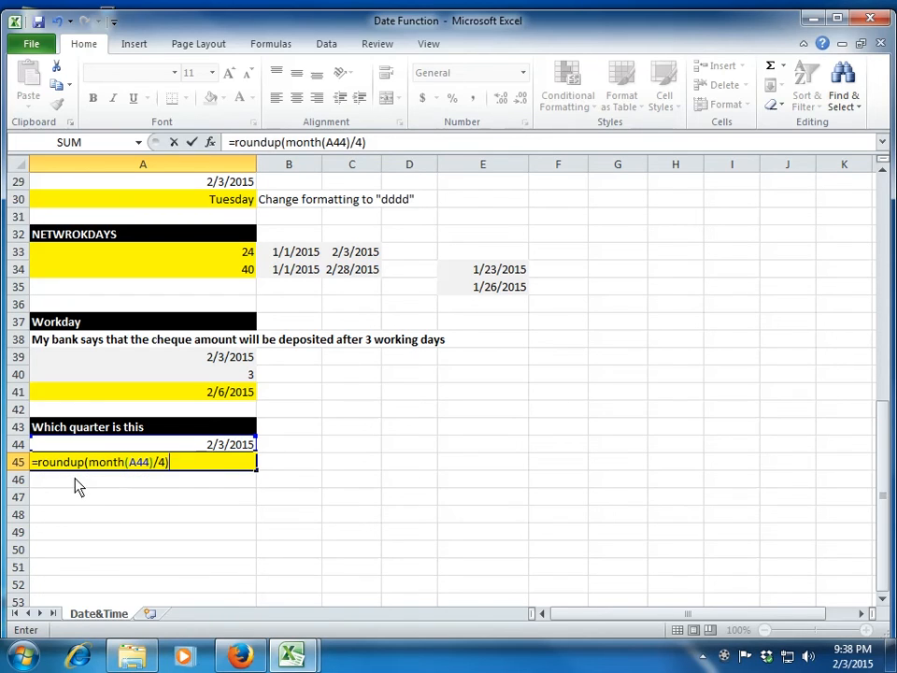
{"action": "key", "text": "Return"}
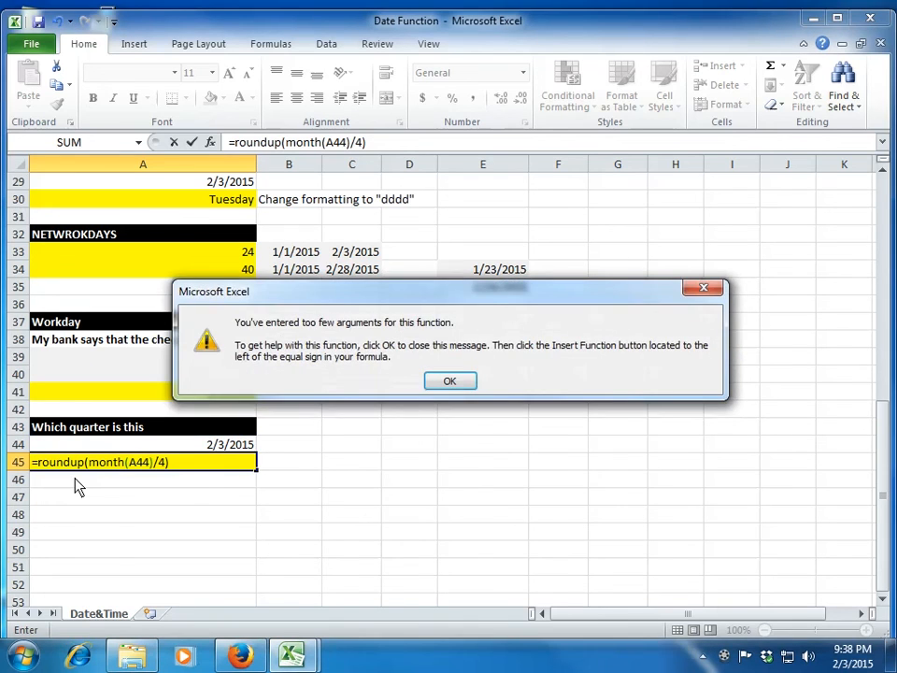
{"action": "key", "text": "Return"}
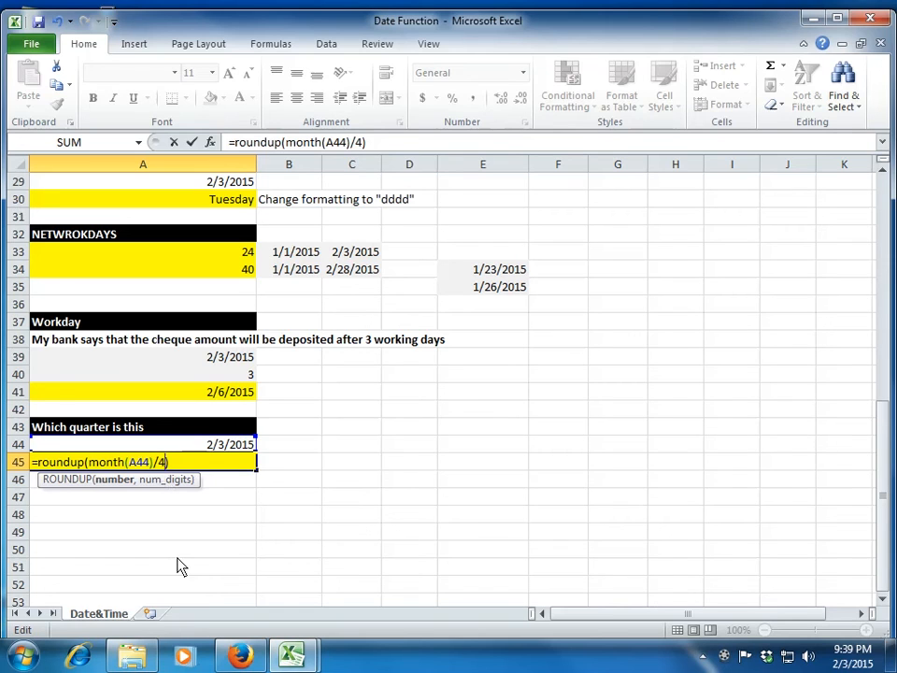
{"action": "type", "text": ","}
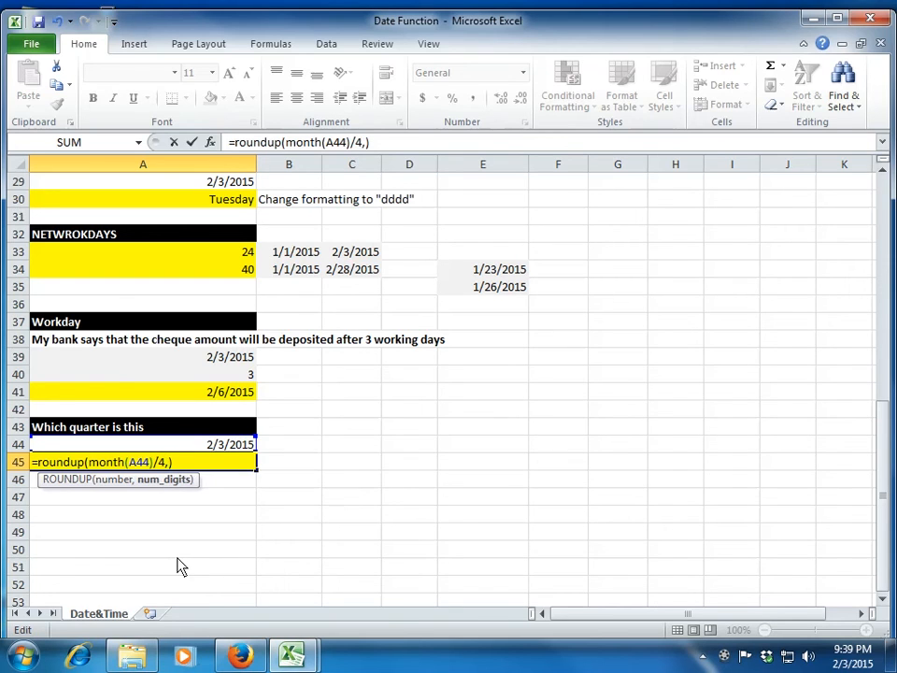
{"action": "type", "text": "0"}
{"action": "key", "text": "Return"}
{"action": "key", "text": "Up"}
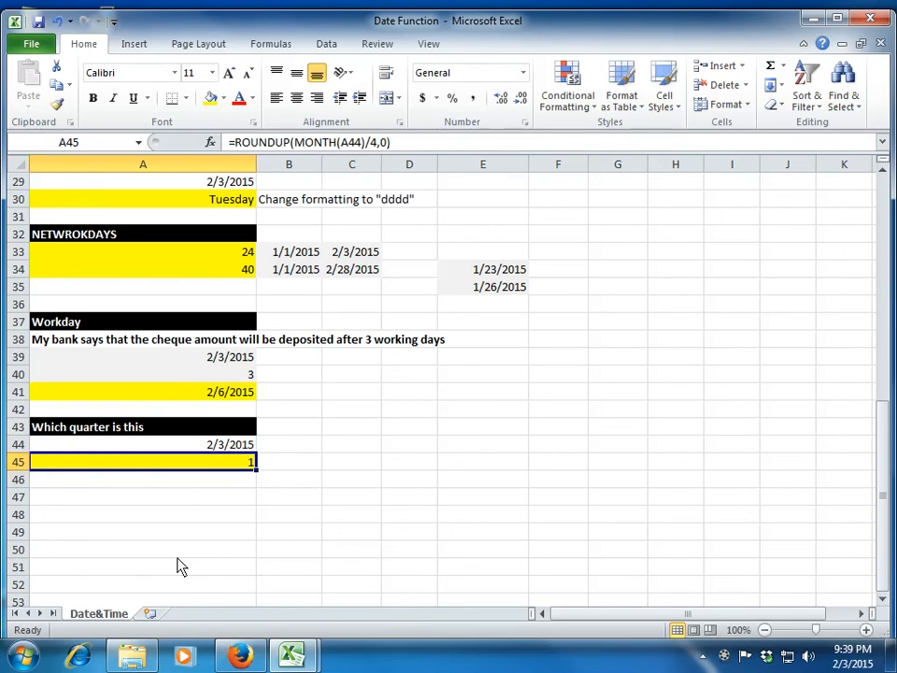
Replace the date in A44 with 05/31/2015 to test the quarter formula.
{"action": "key", "text": "Up"}
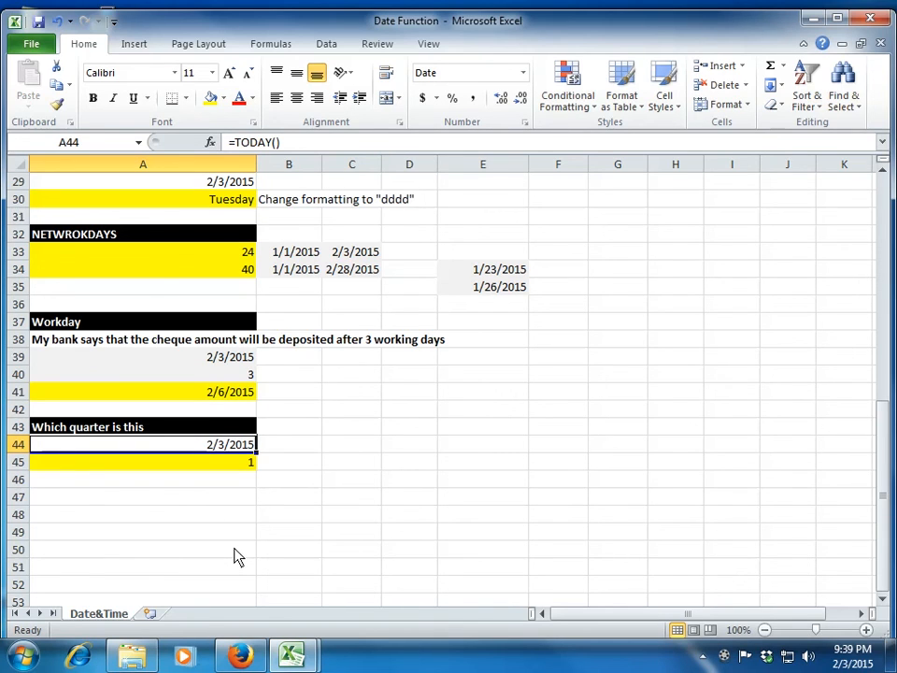
{"action": "type", "text": "05/"}
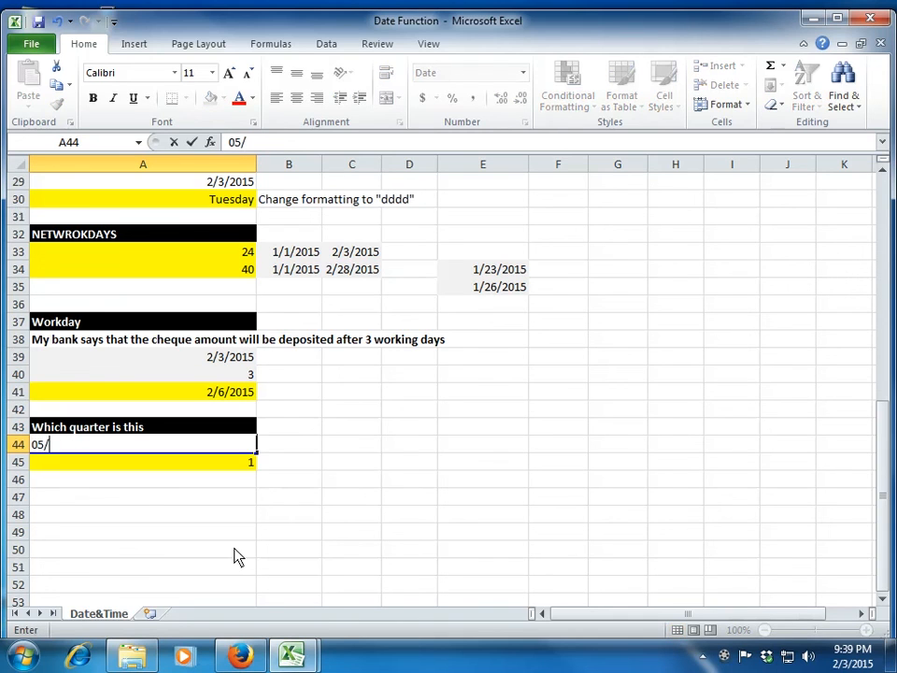
{"action": "type", "text": "31/2015"}
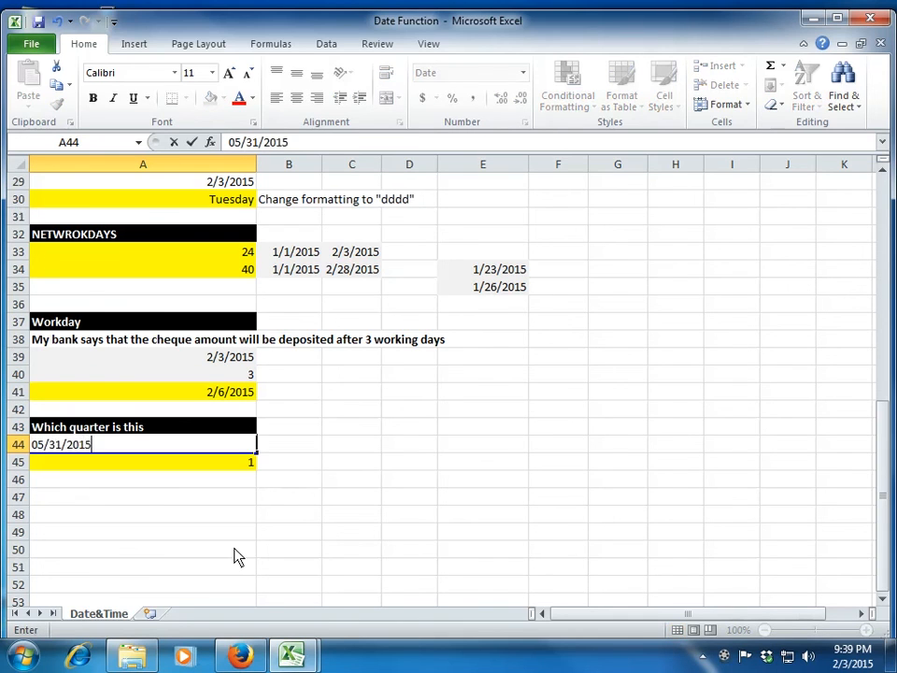
{"action": "key", "text": "Return"}
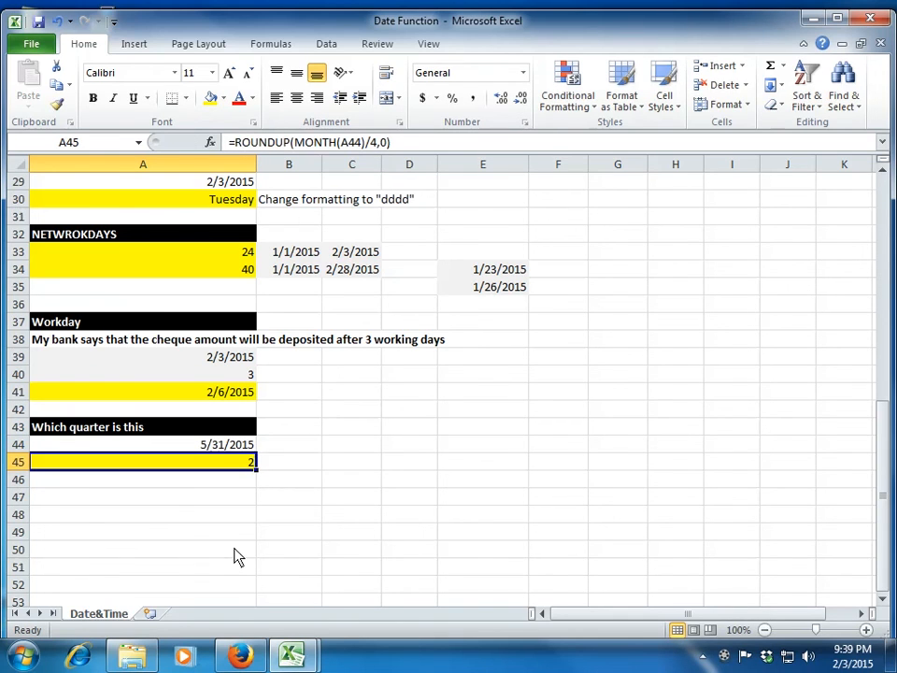
Change the divisor in A45's quarter formula to 3 and commit it.
{"action": "key", "text": "Up"}
{"action": "key", "text": "Down"}
{"action": "key", "text": "F2"}
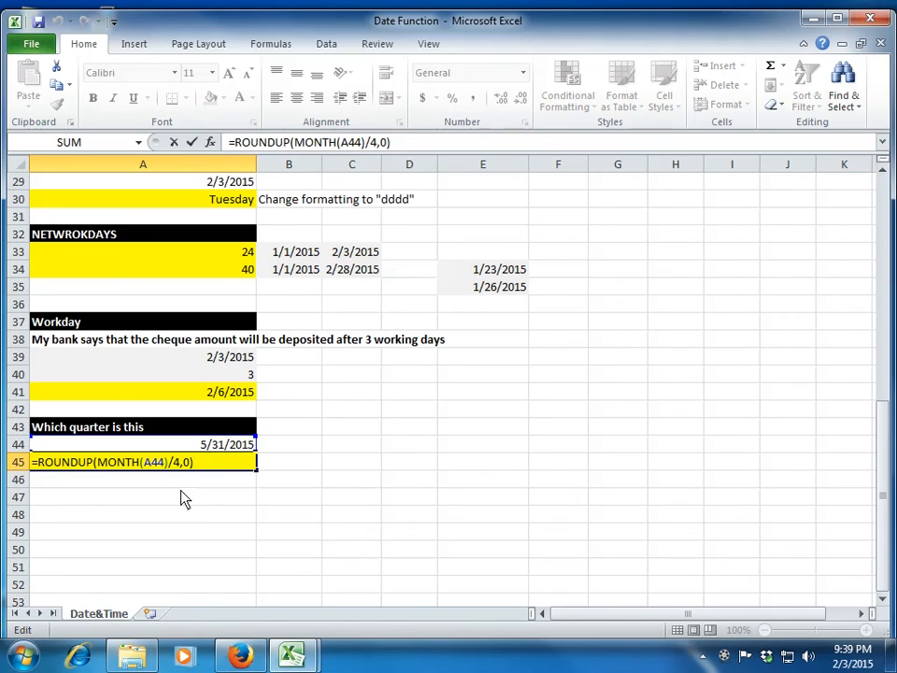
{"action": "left_click", "coordinate": [180, 466]}
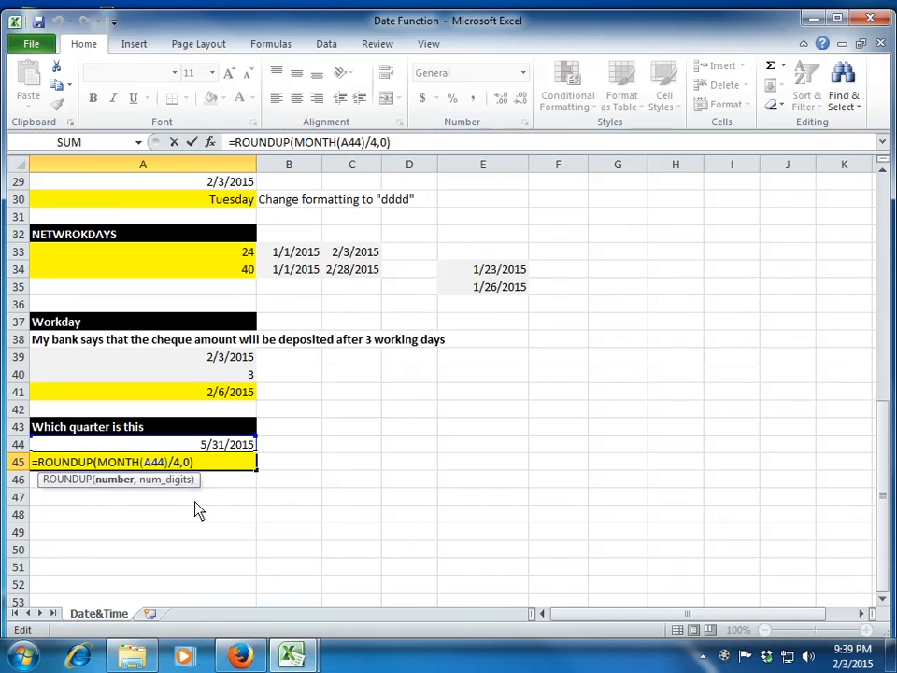
{"action": "key", "text": "BackSpace"}
{"action": "type", "text": "3"}
{"action": "key", "text": "Return"}
{"action": "key", "text": "Up"}
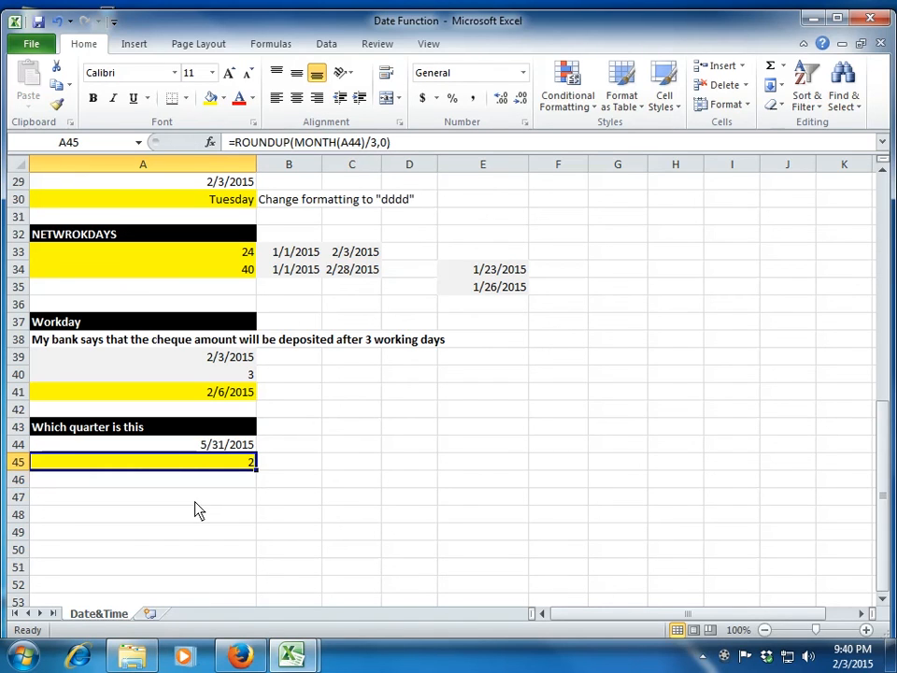
Change the date in A44 to 11/30/2015 to test the corrected quarter formula.
{"action": "key", "text": "Up"}
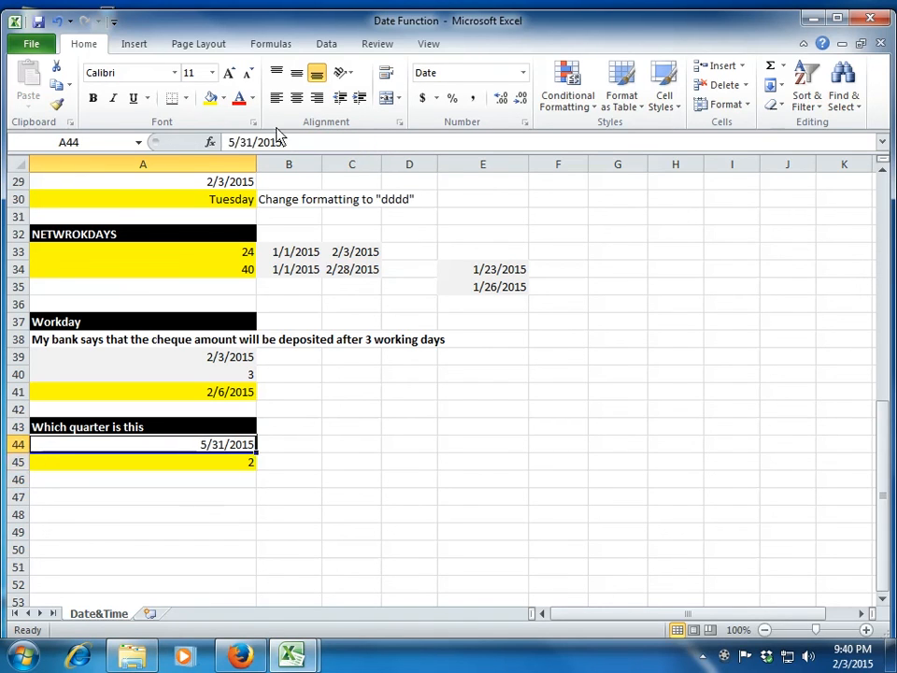
{"action": "left_click", "coordinate": [235, 143]}
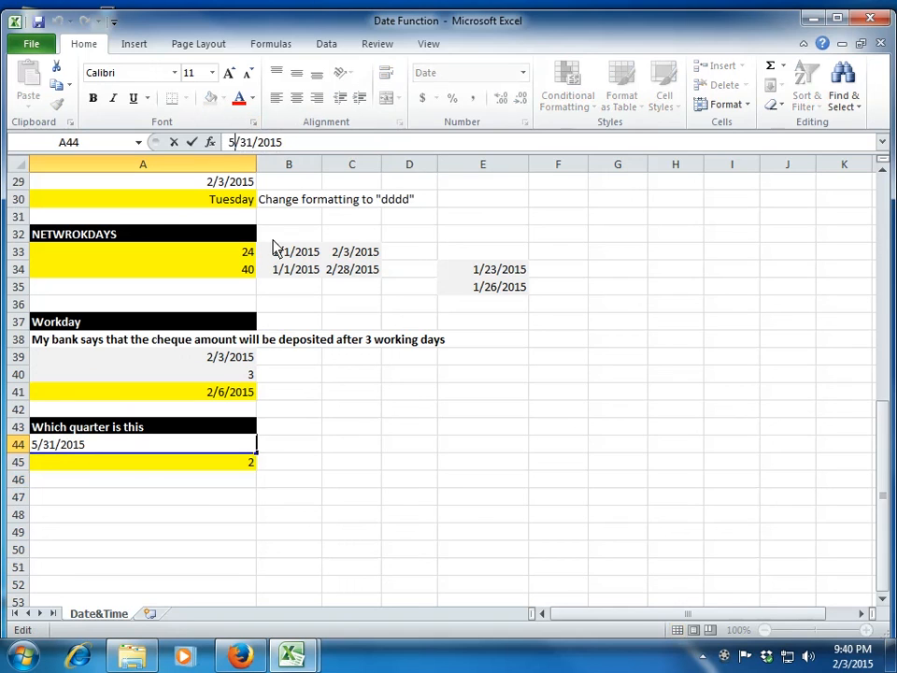
{"action": "key", "text": "BackSpace"}
{"action": "type", "text": "11"}
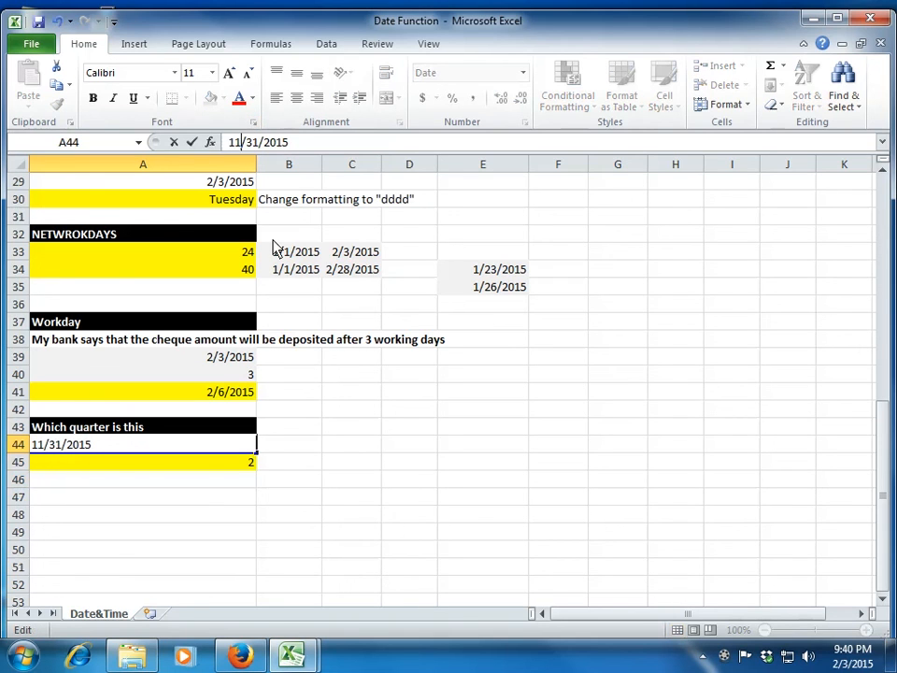
{"action": "key", "text": "Delete"}
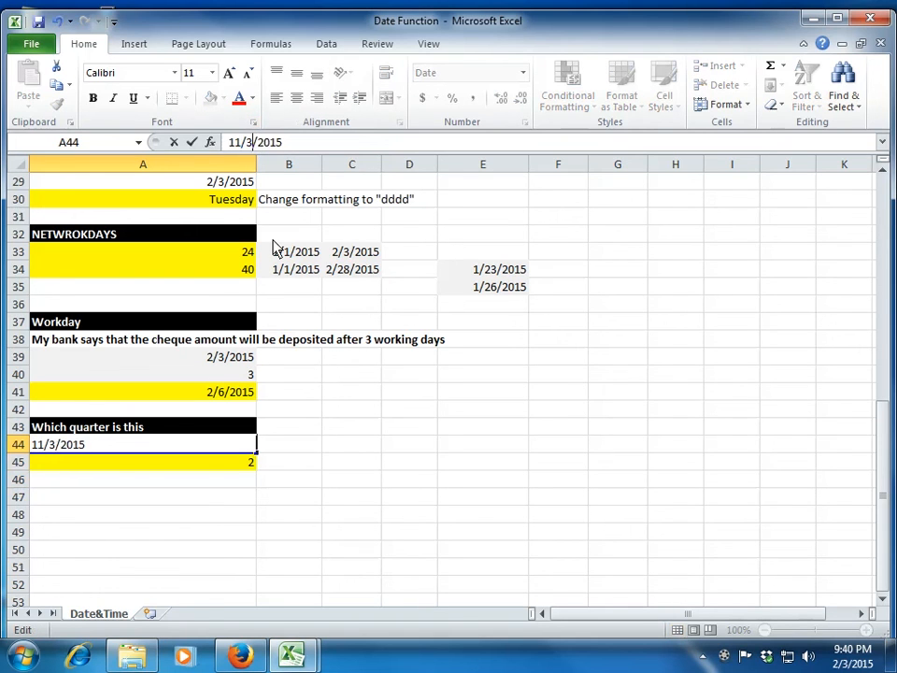
{"action": "type", "text": "0"}
{"action": "key", "text": "Return"}
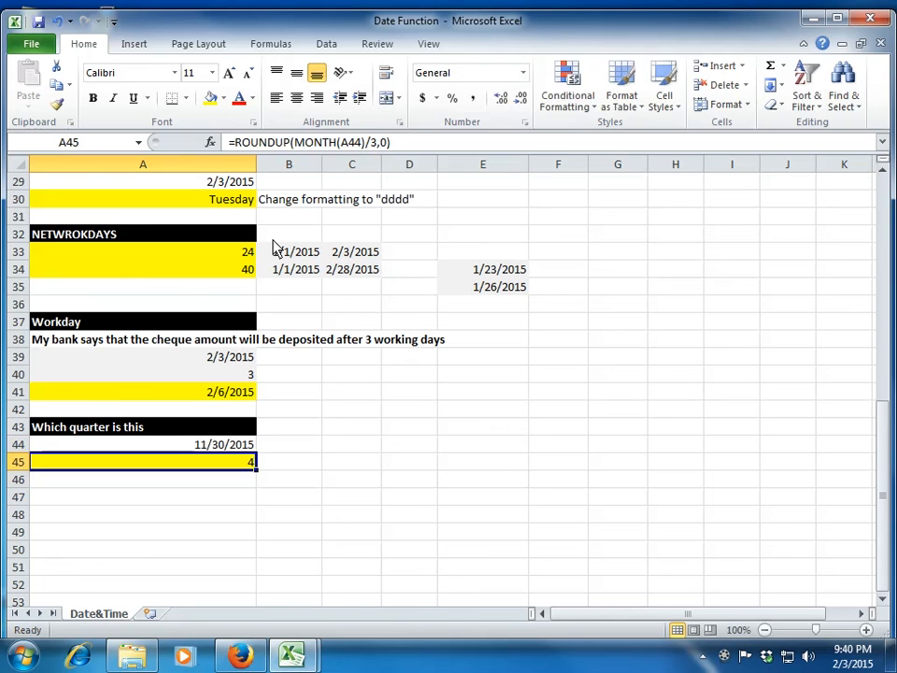
{"action": "scroll", "coordinate": [271, 510], "scroll_direction": "up", "scroll_amount": 9}
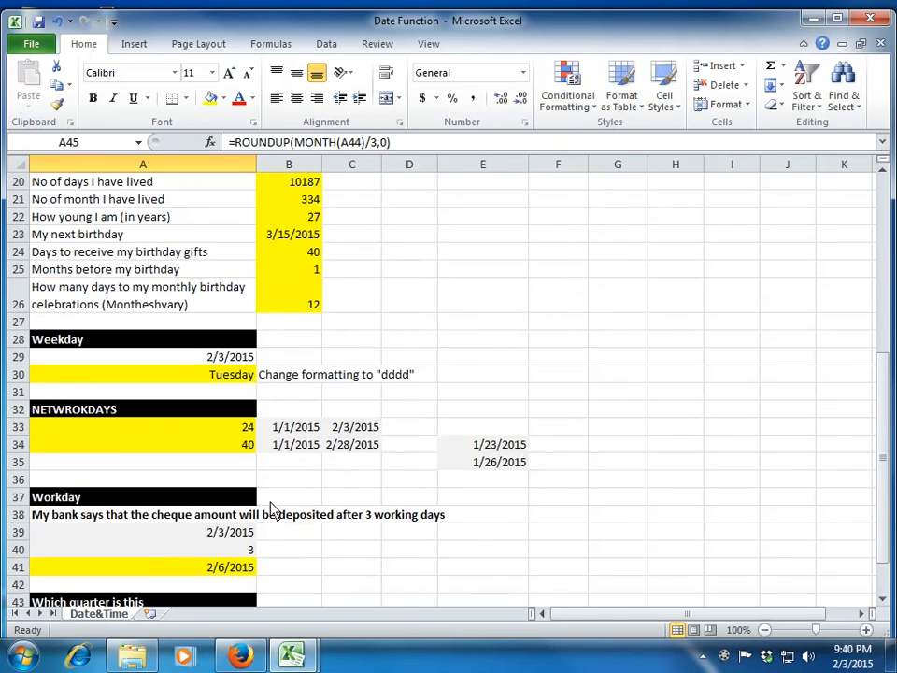